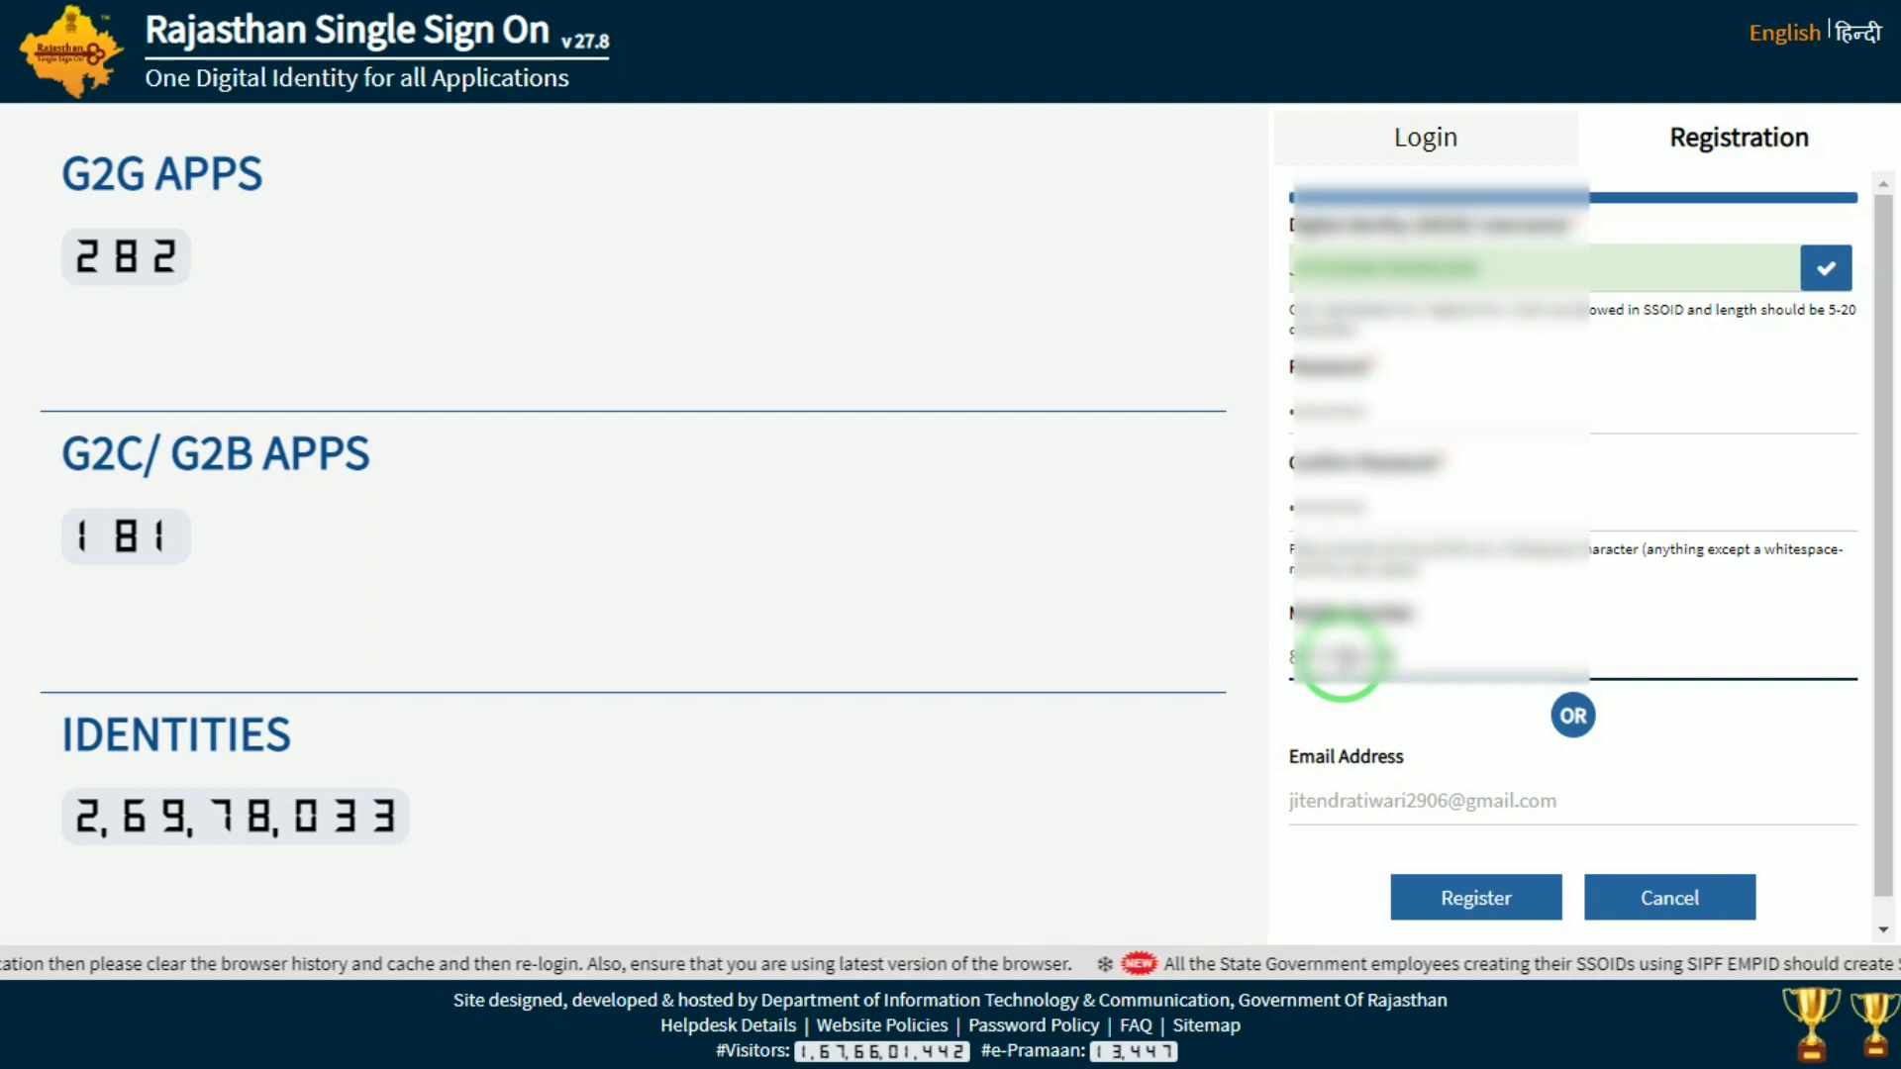
Step: Try to register an SSOID with the completed registration form, and choose Google as the registration option
{"action": "left_click", "coordinate": [1497, 901]}
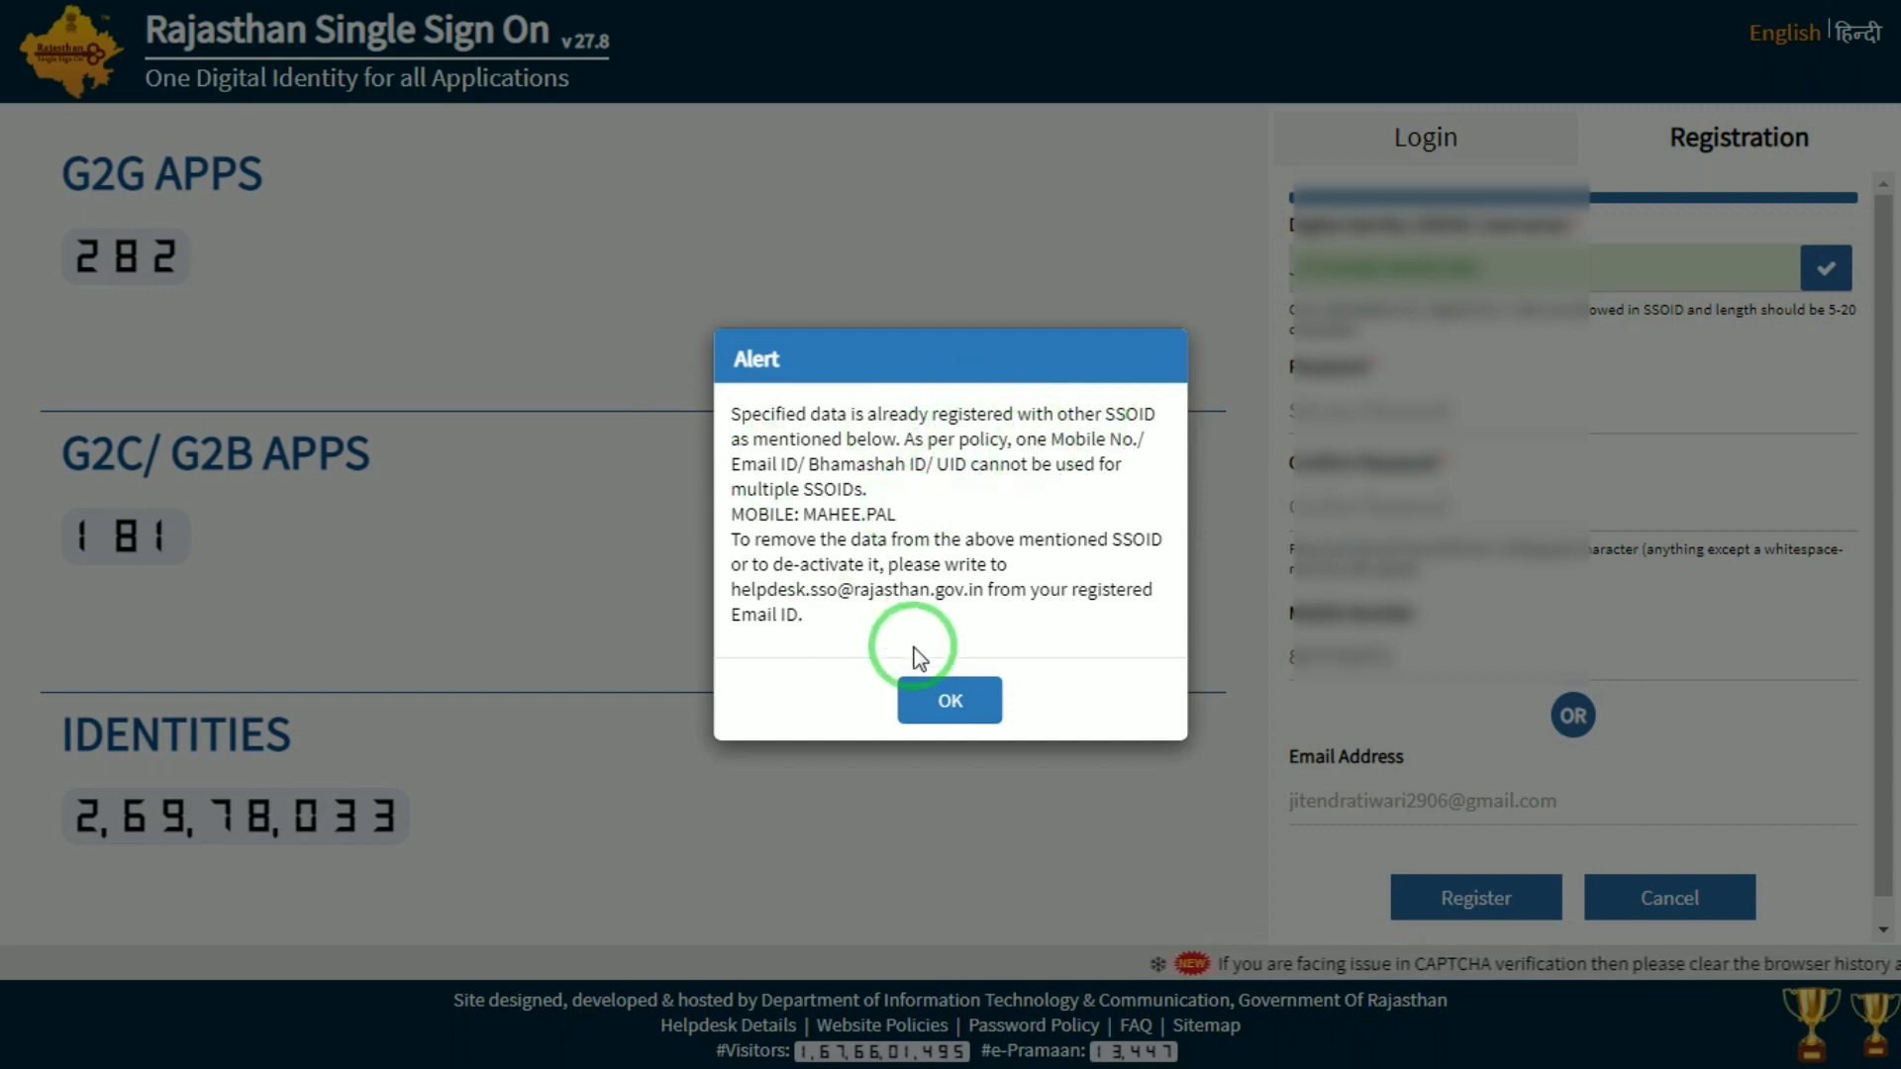
{"action": "left_click", "coordinate": [931, 693]}
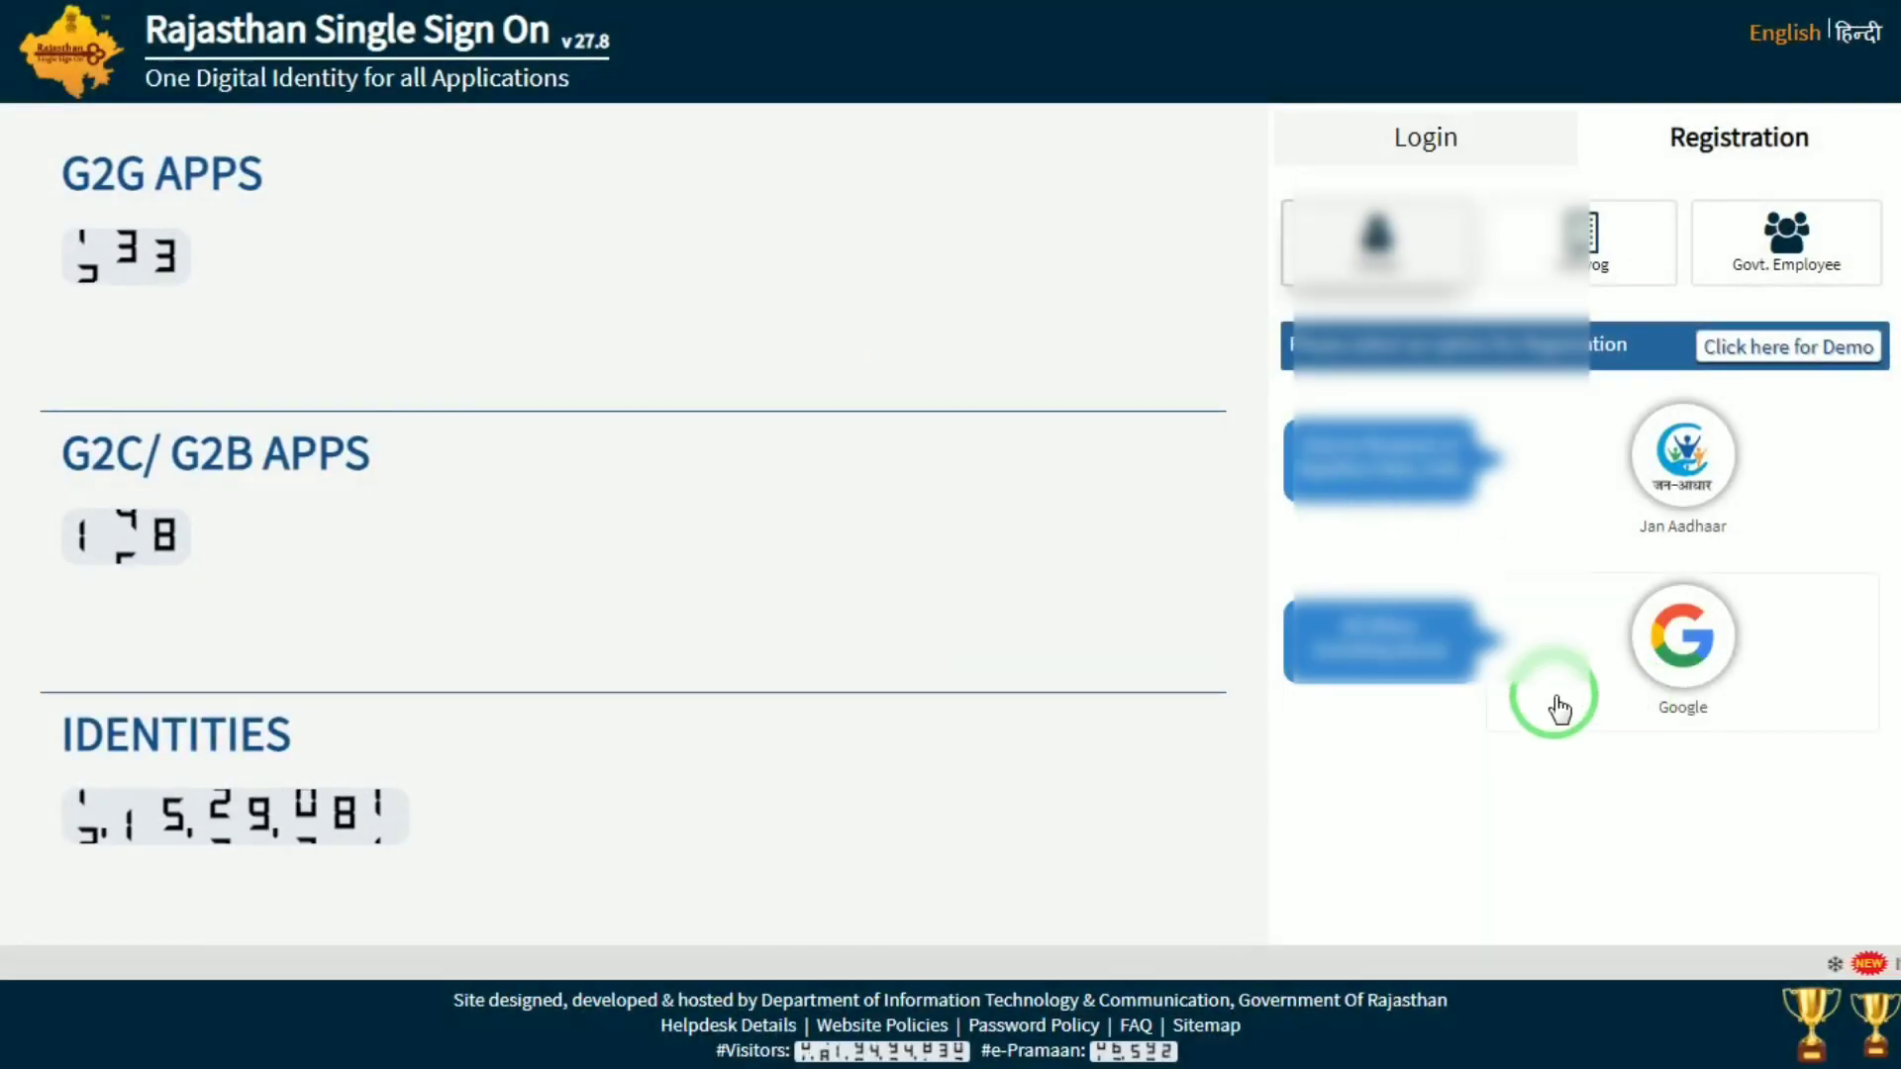
{"action": "left_click", "coordinate": [1670, 661]}
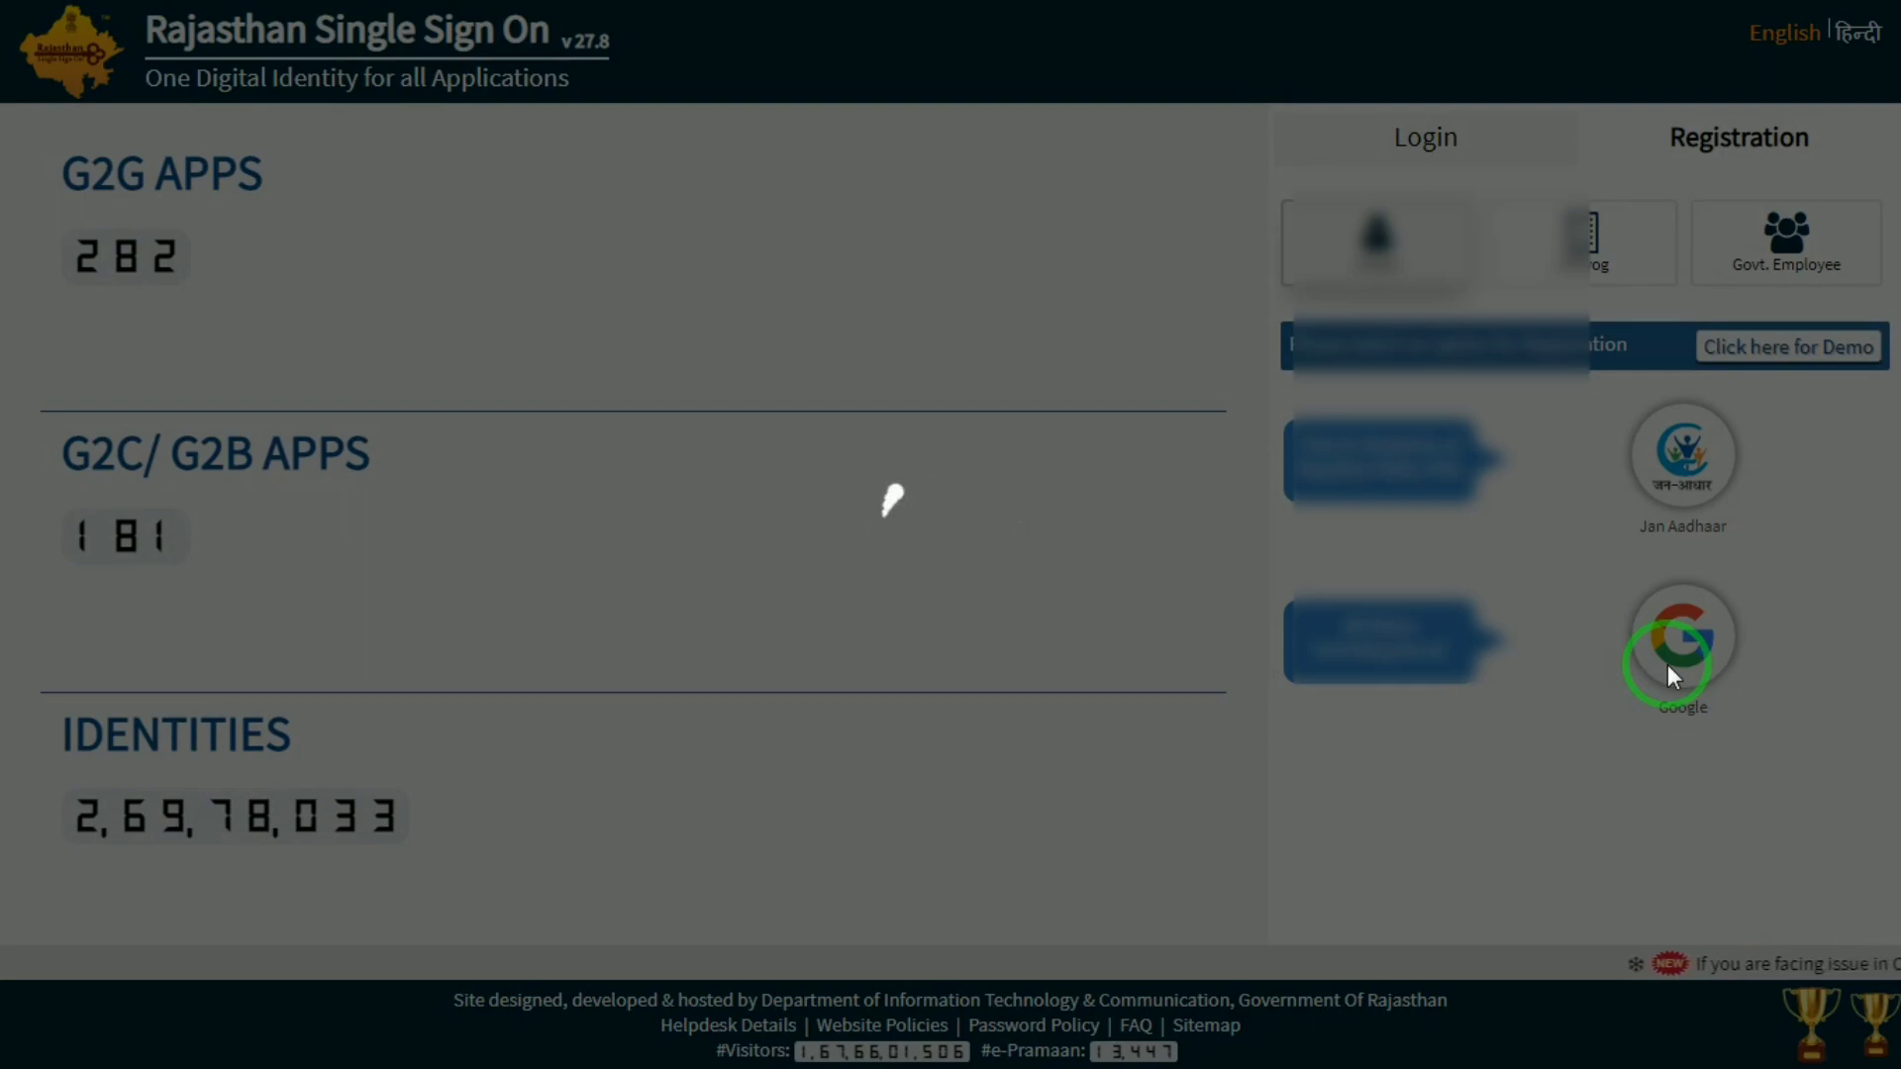
{"action": "left_click", "coordinate": [1178, 768]}
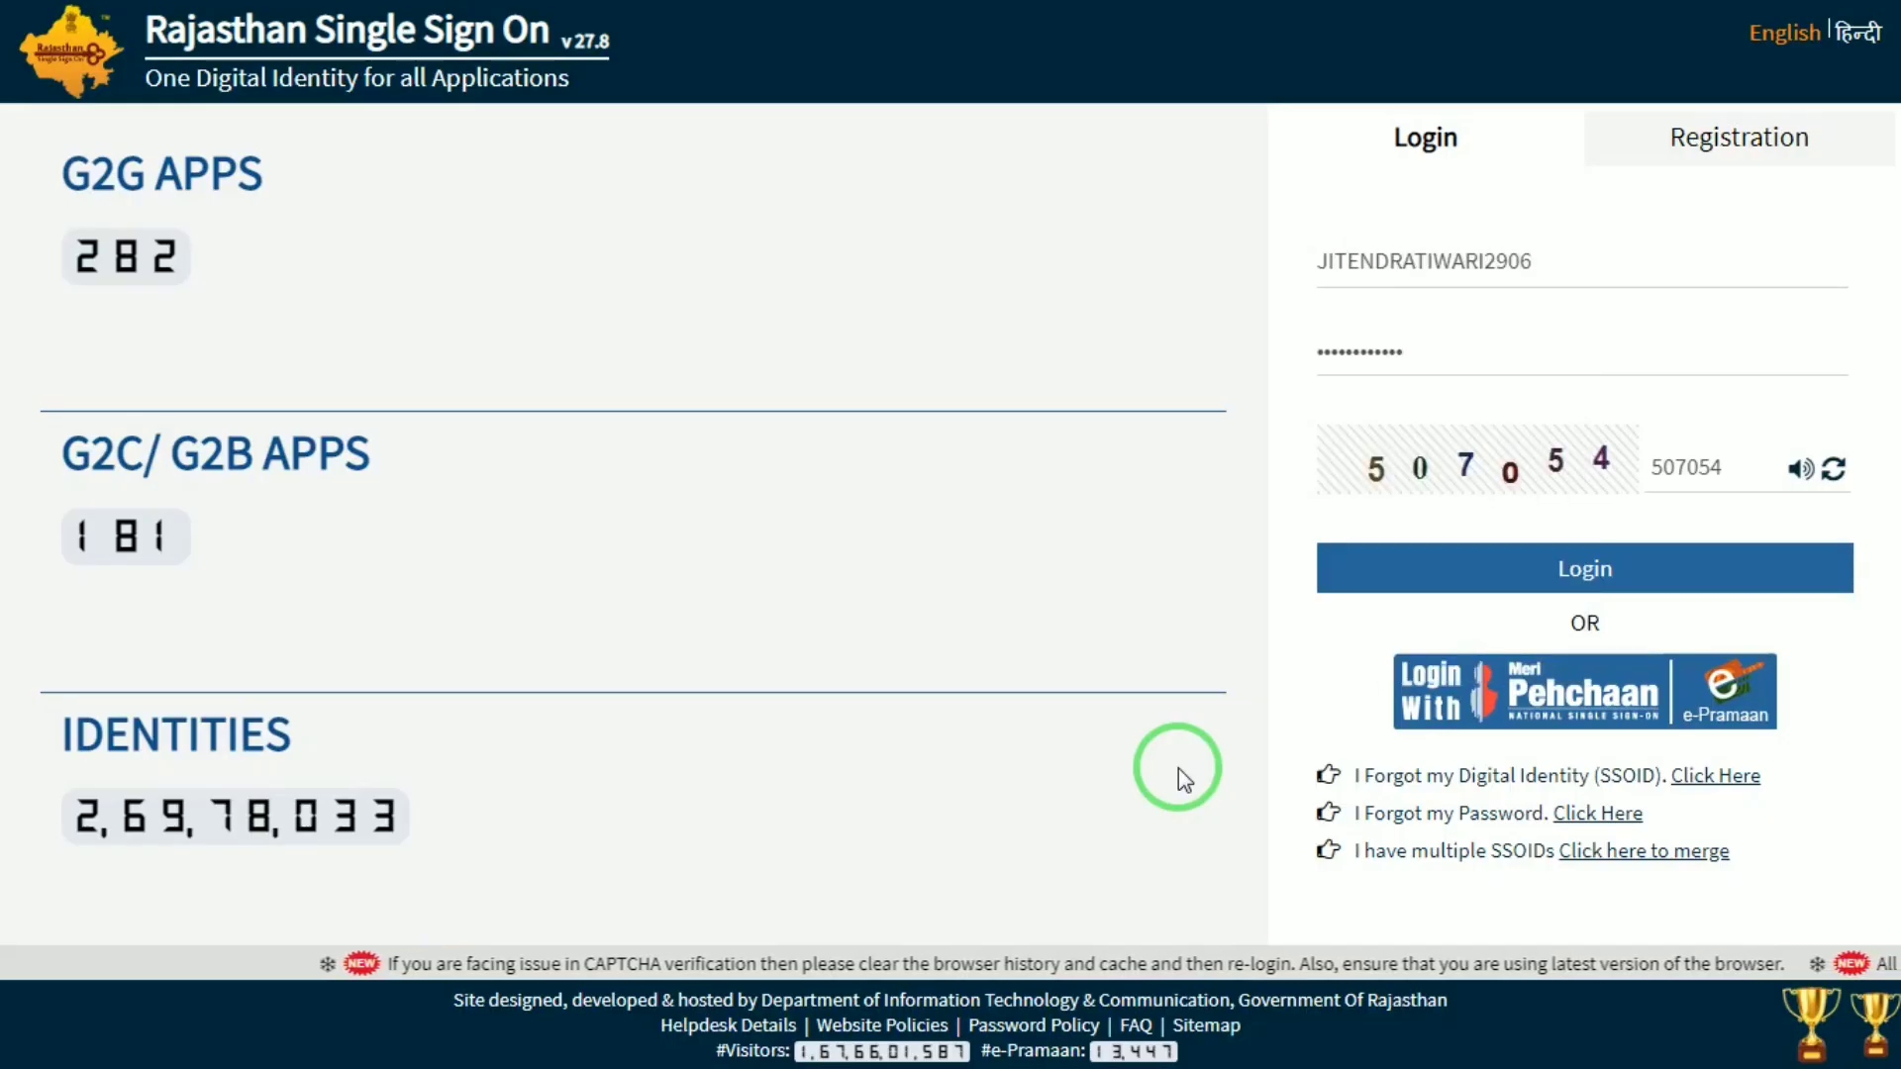
Step: Log in to the SSO portal with the SSOID, account password and captcha code
{"action": "key", "text": "BackSpace"}
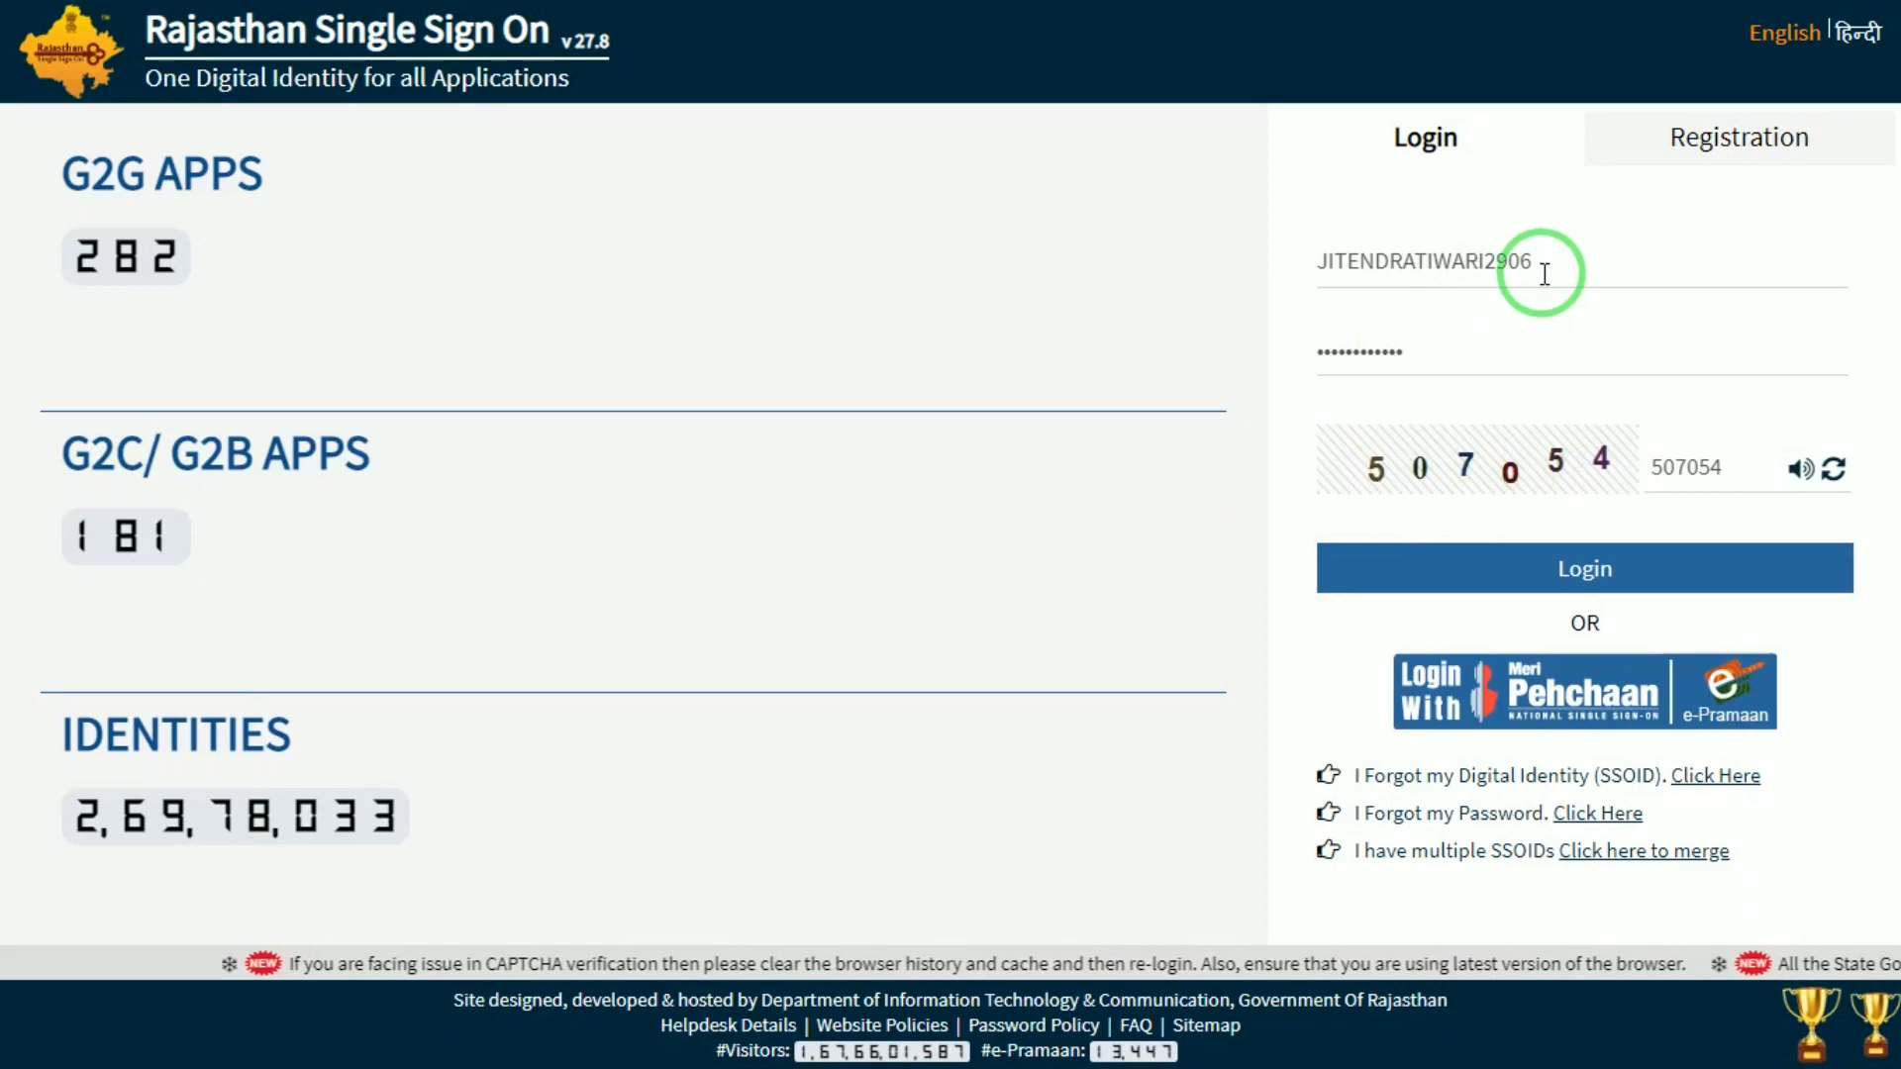
{"action": "type", "text": "6"}
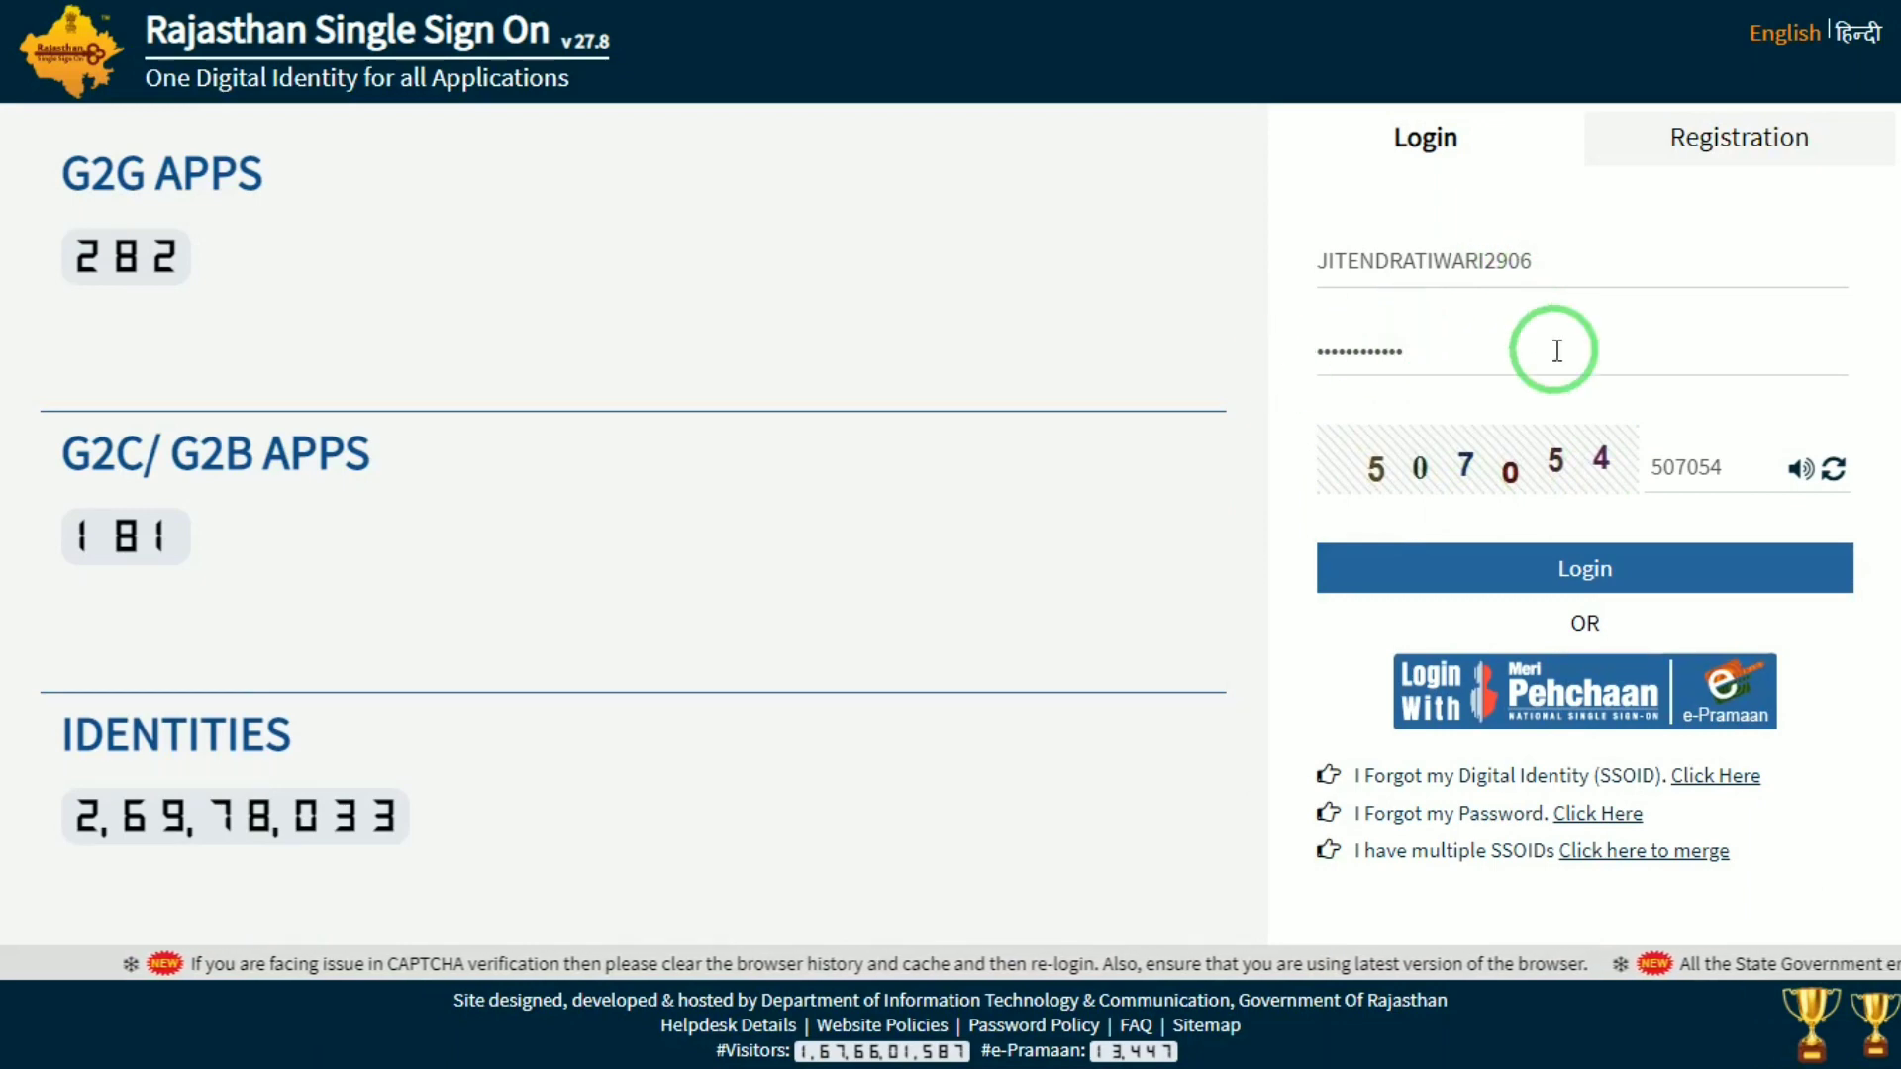
{"action": "left_click", "coordinate": [1616, 562]}
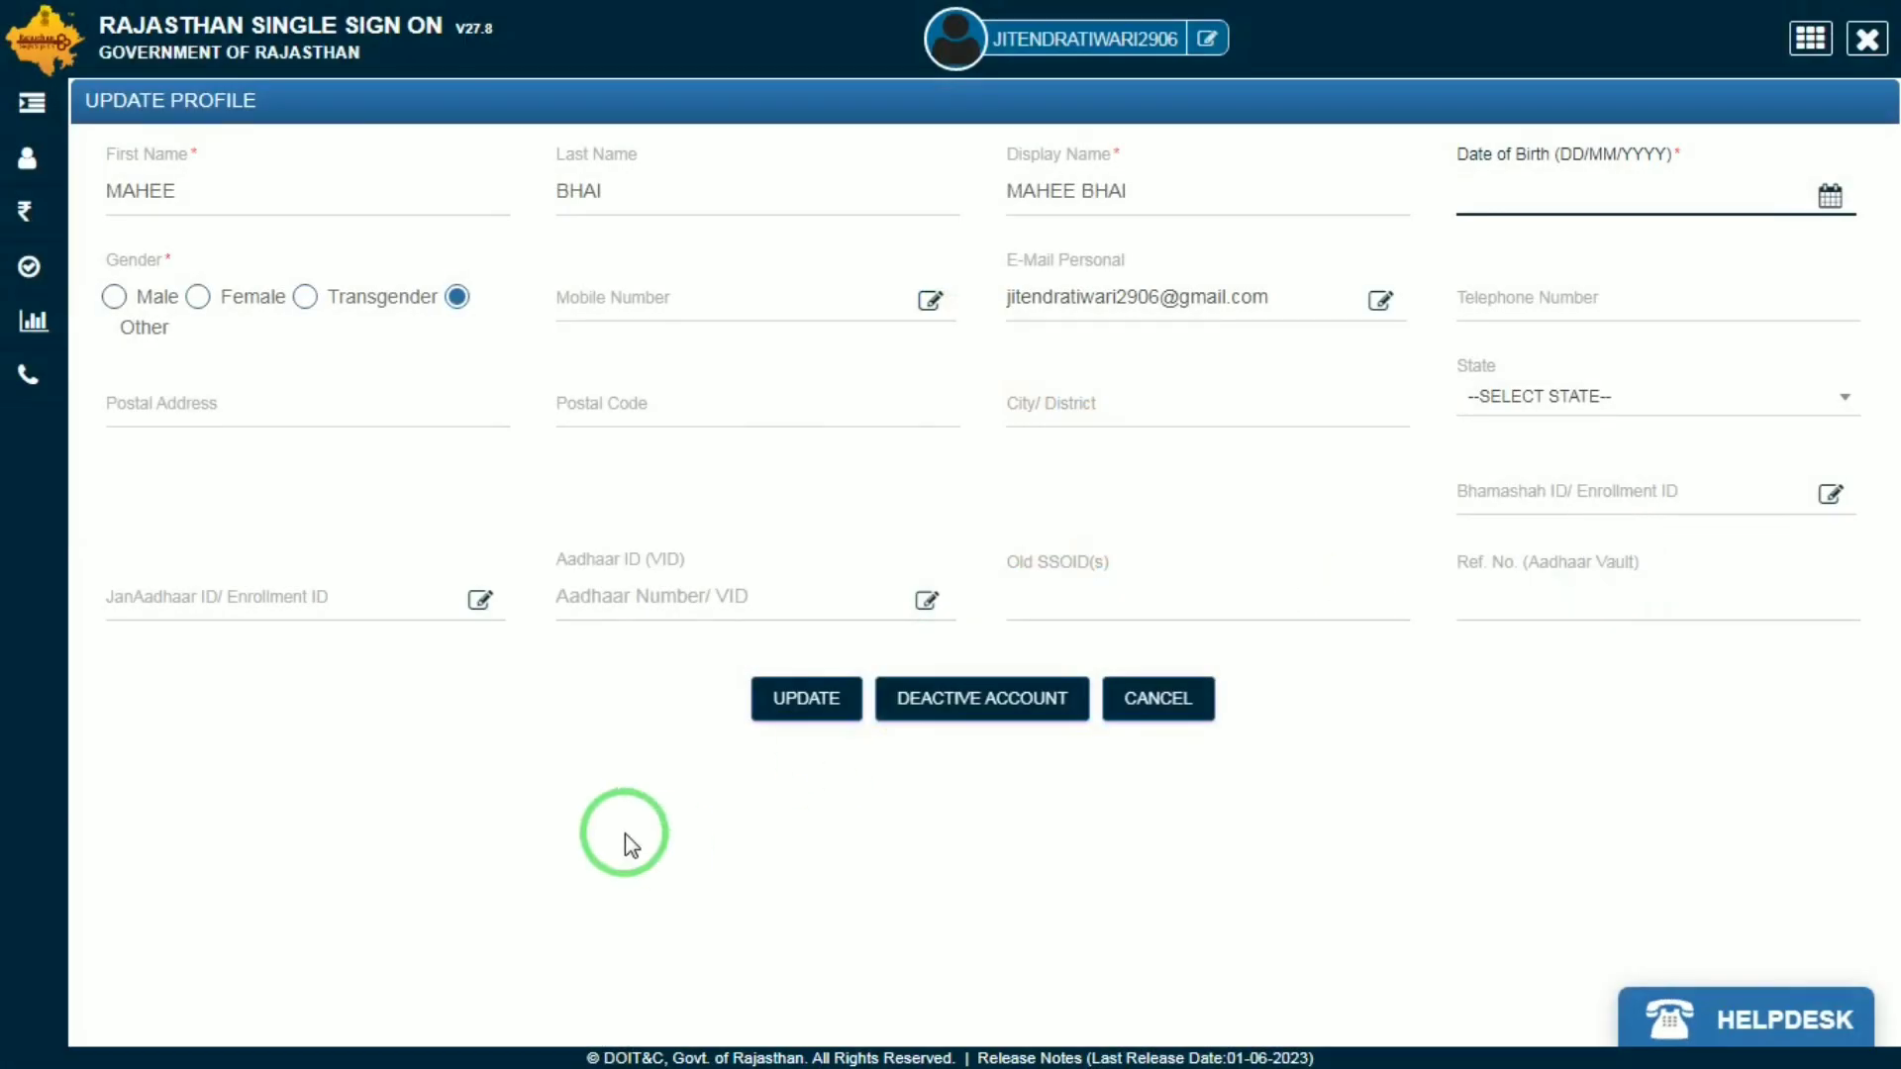
Step: Set the gender to Male and pick the date of birth in the SSO profile
{"action": "left_click", "coordinate": [156, 311]}
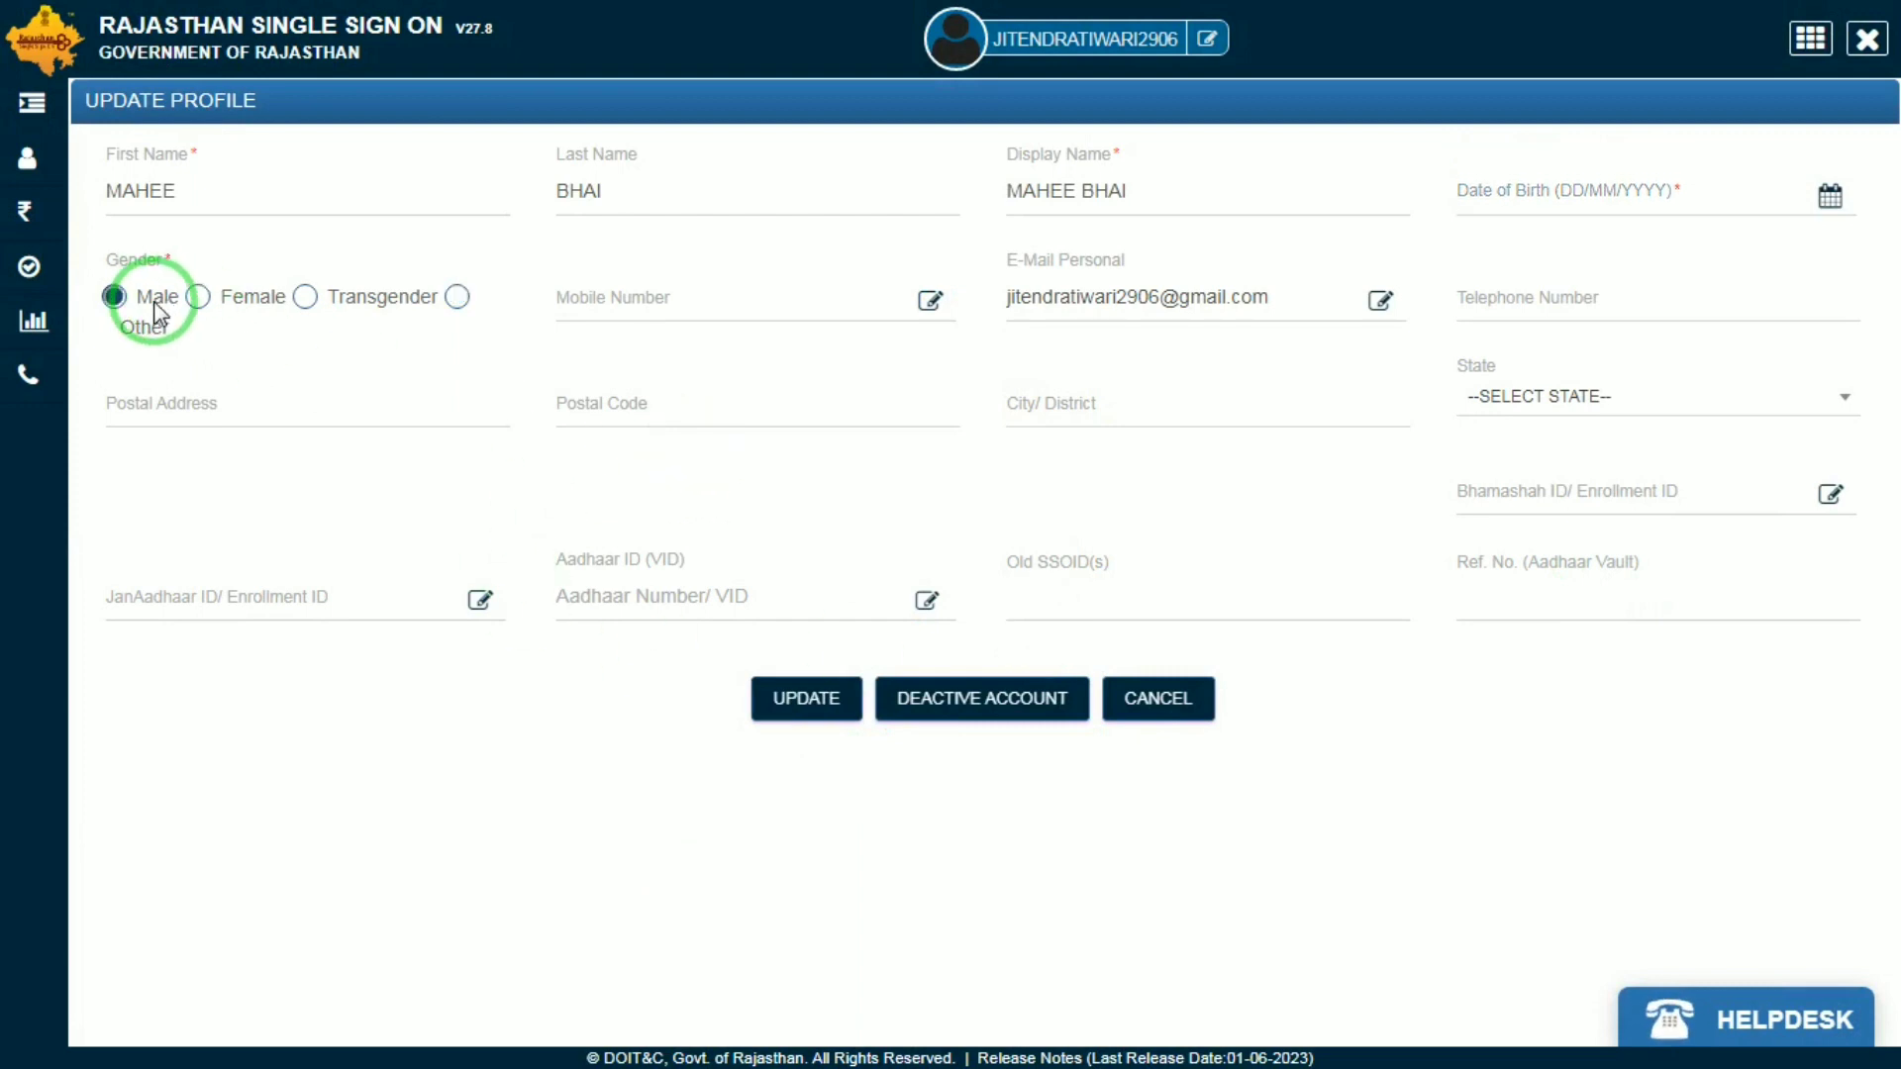
{"action": "left_click", "coordinate": [814, 697]}
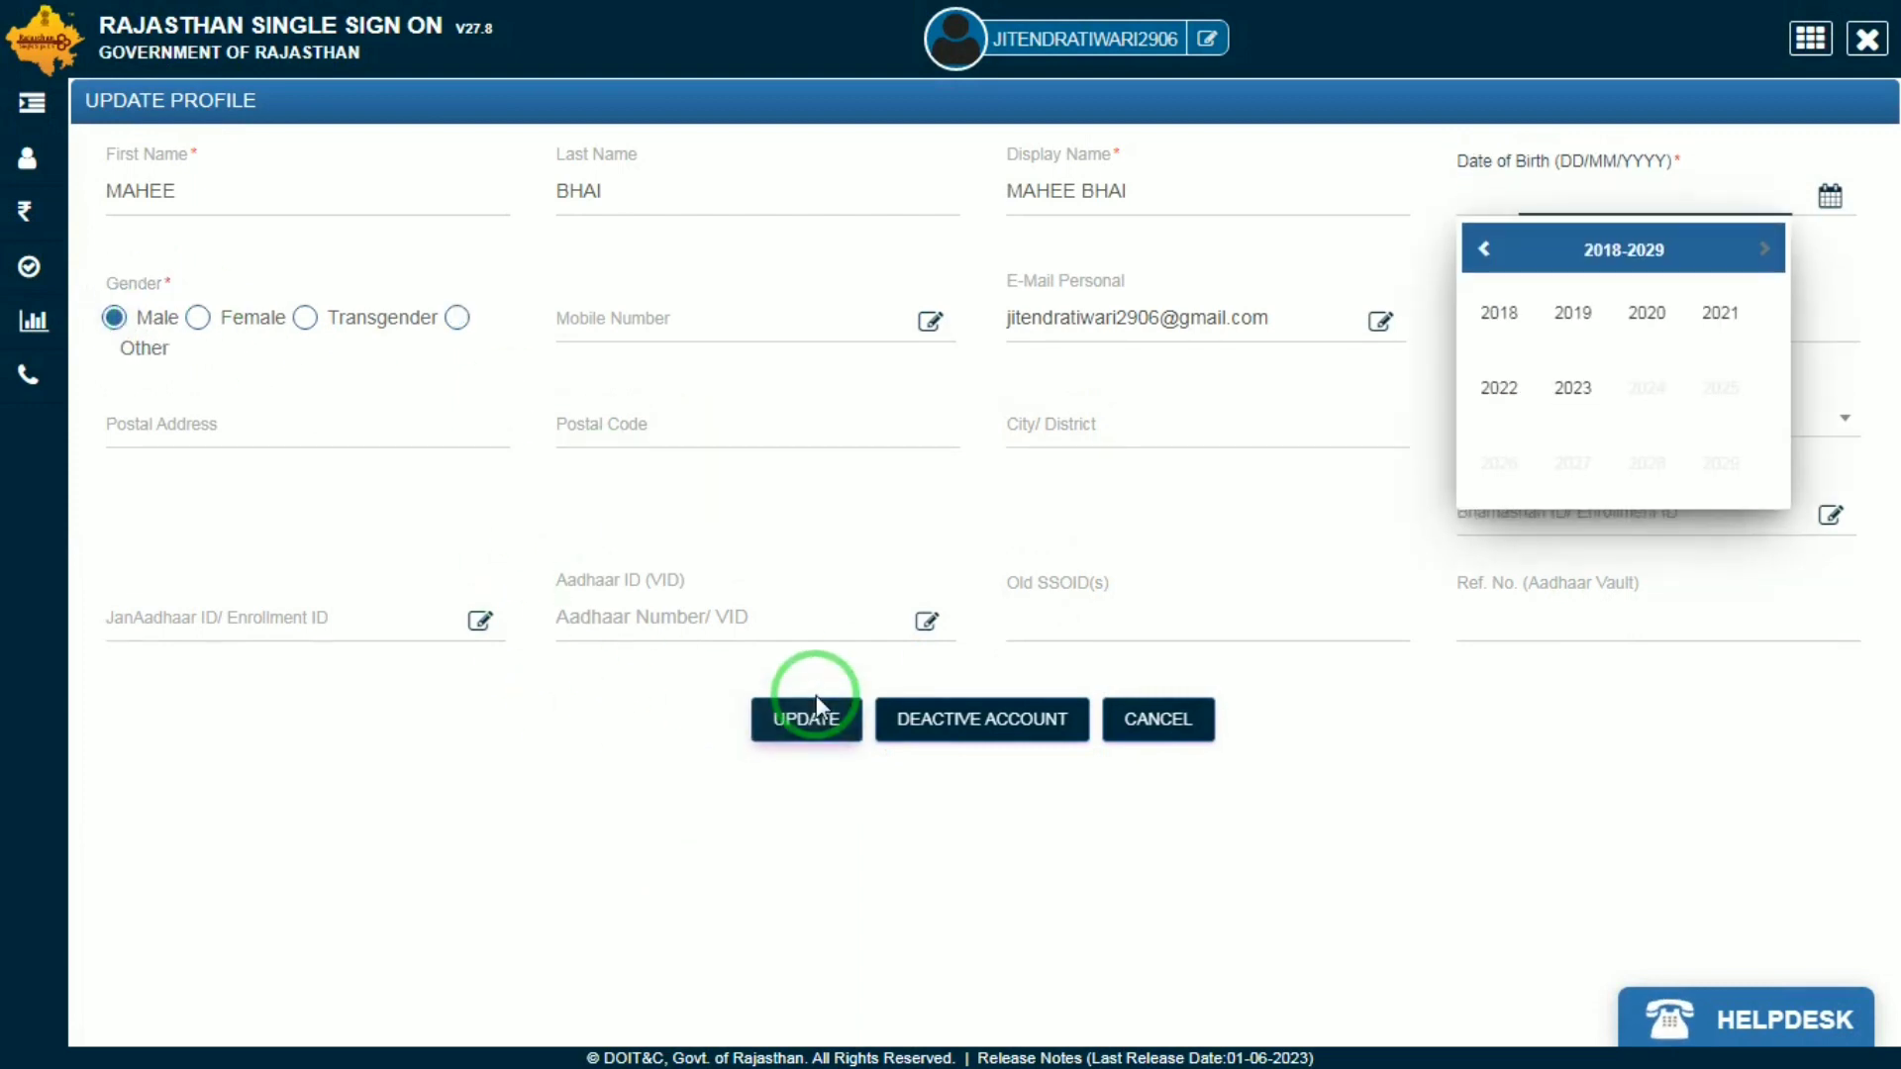
{"action": "double_click", "coordinate": [1485, 251]}
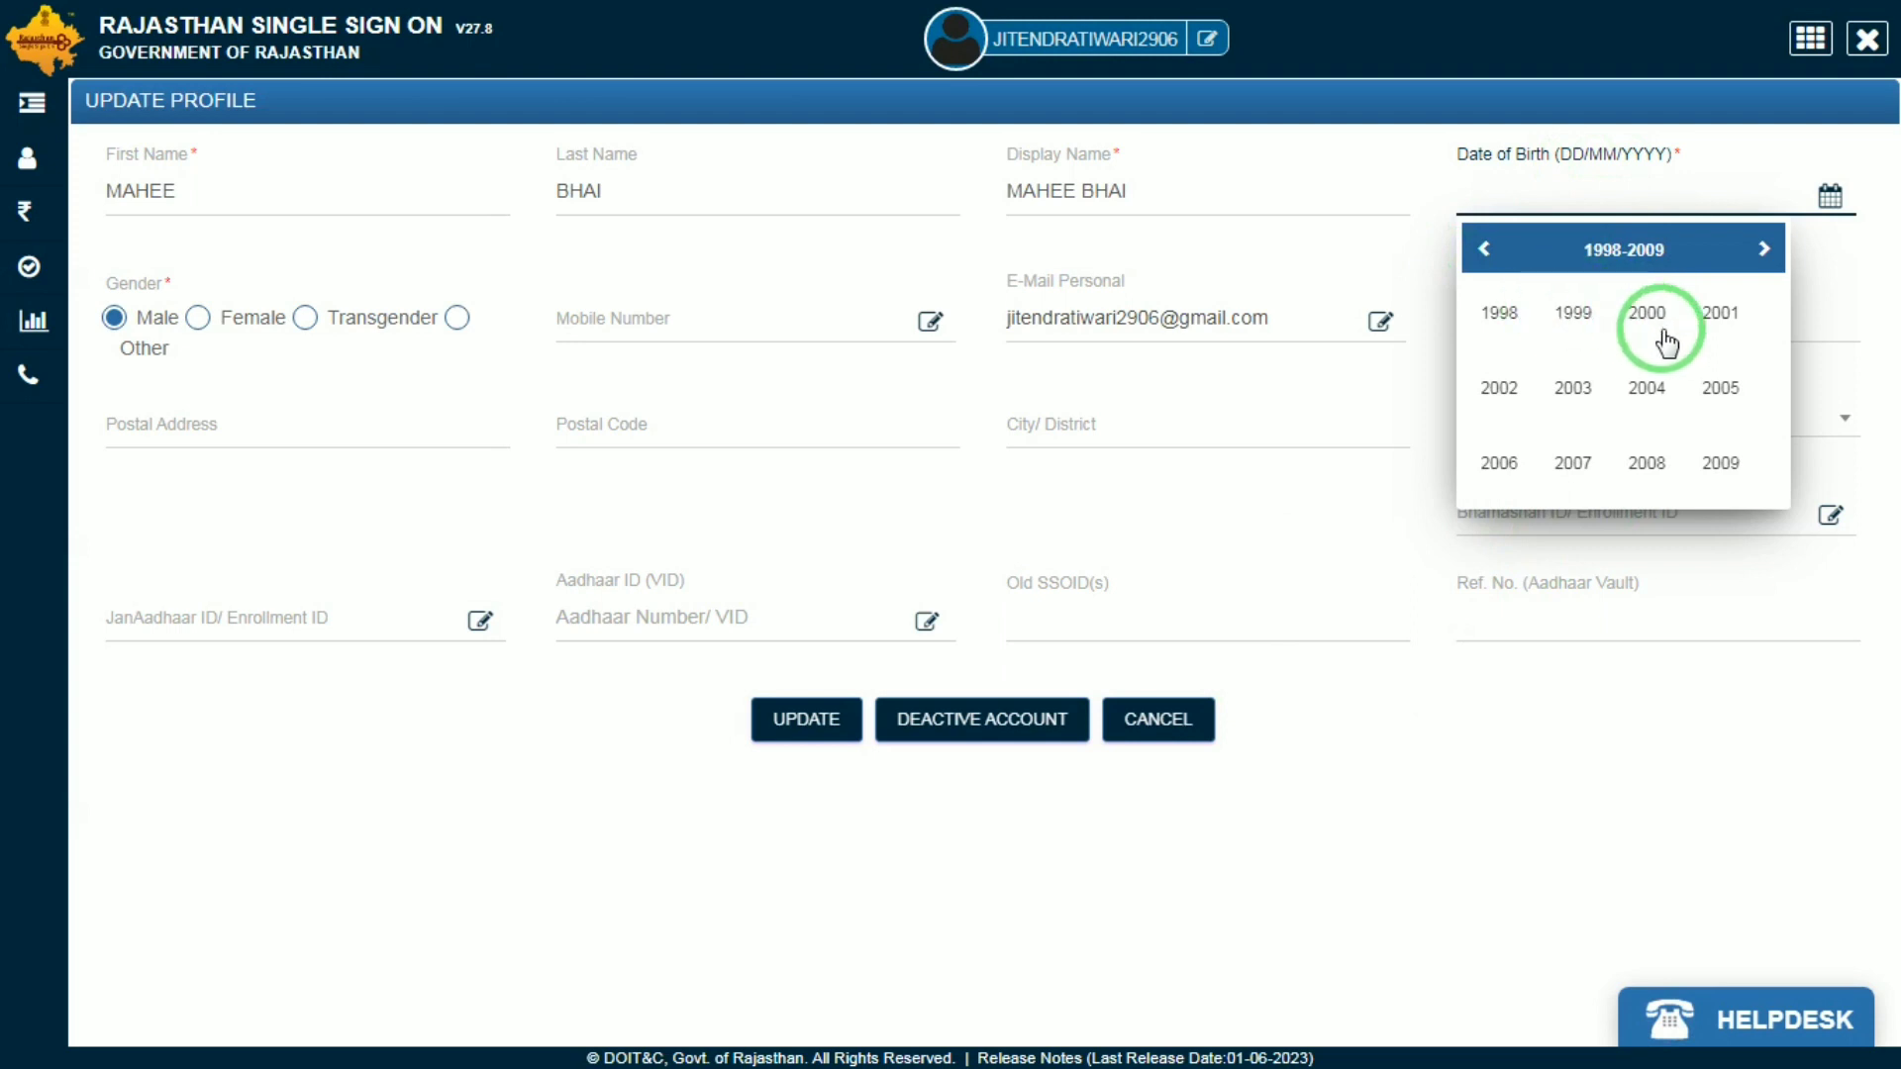
{"action": "left_click", "coordinate": [1647, 312]}
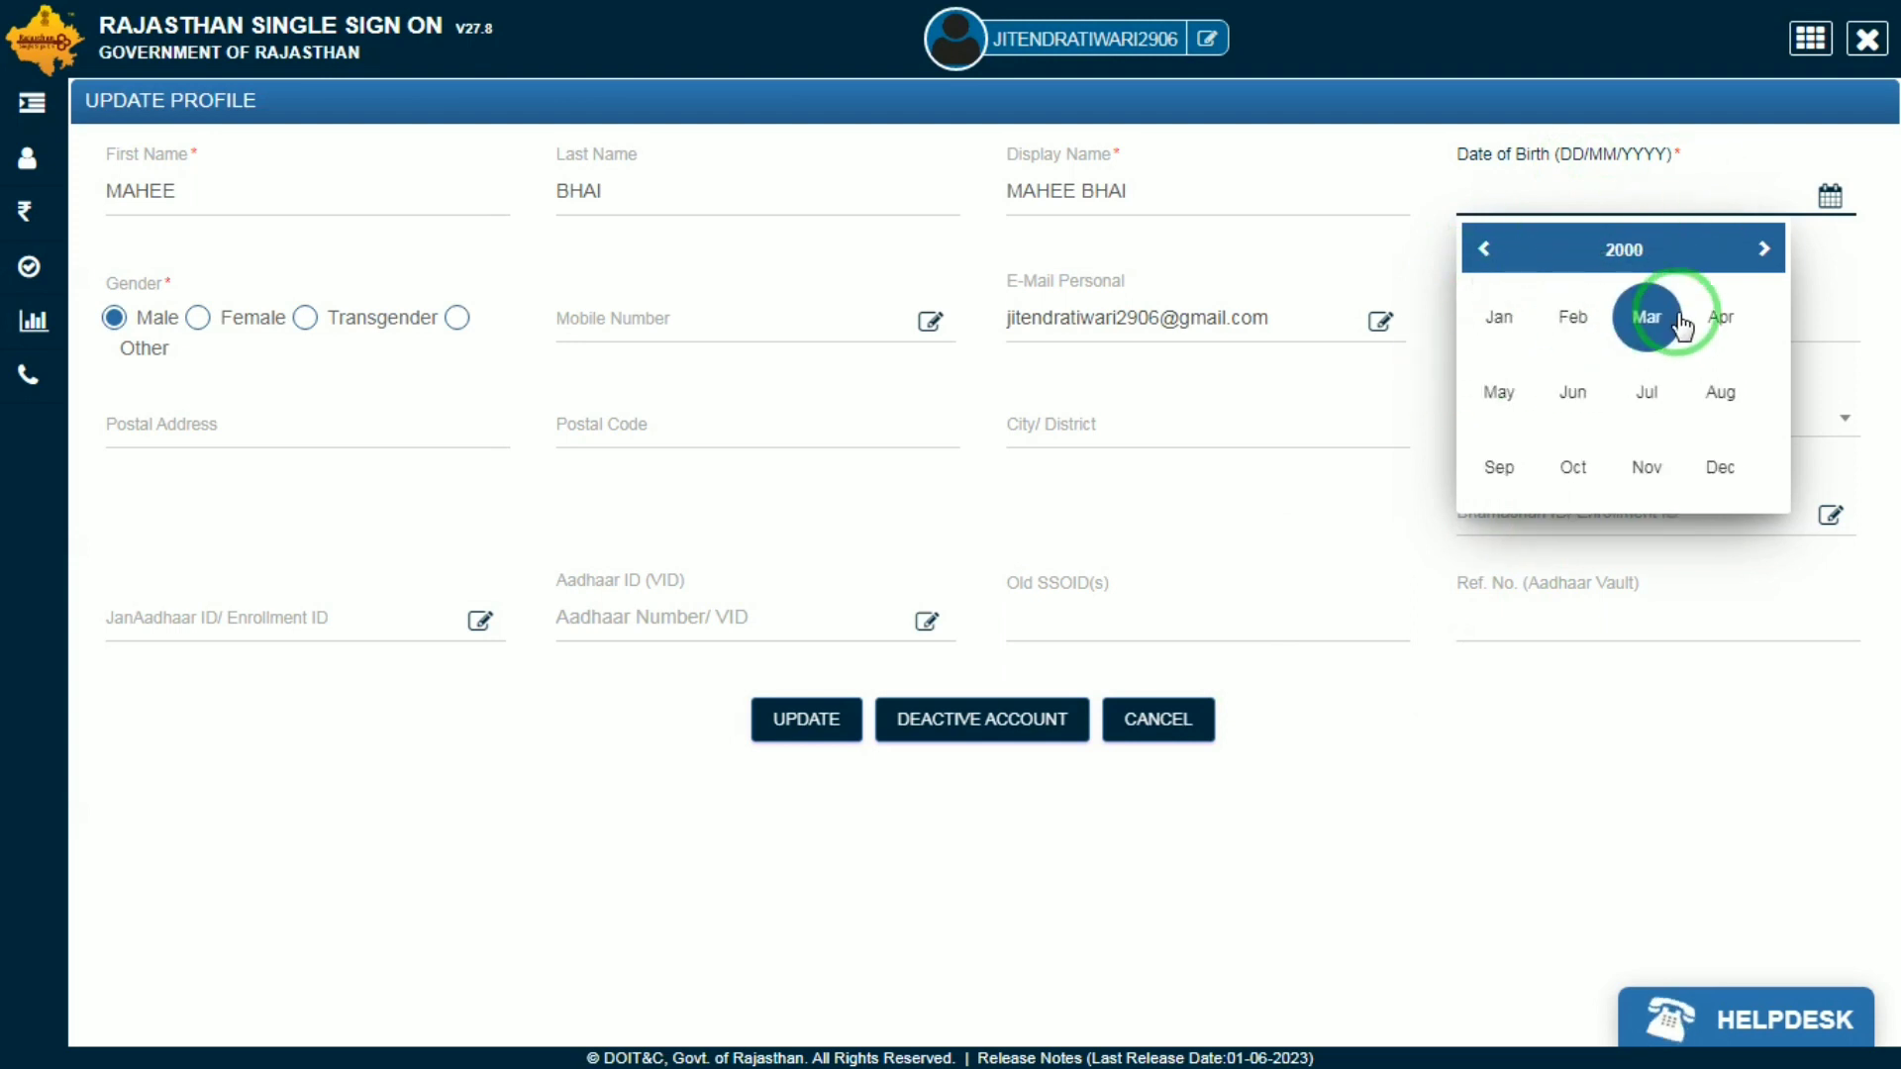
{"action": "left_click", "coordinate": [1493, 311]}
{"action": "left_click", "coordinate": [1763, 340]}
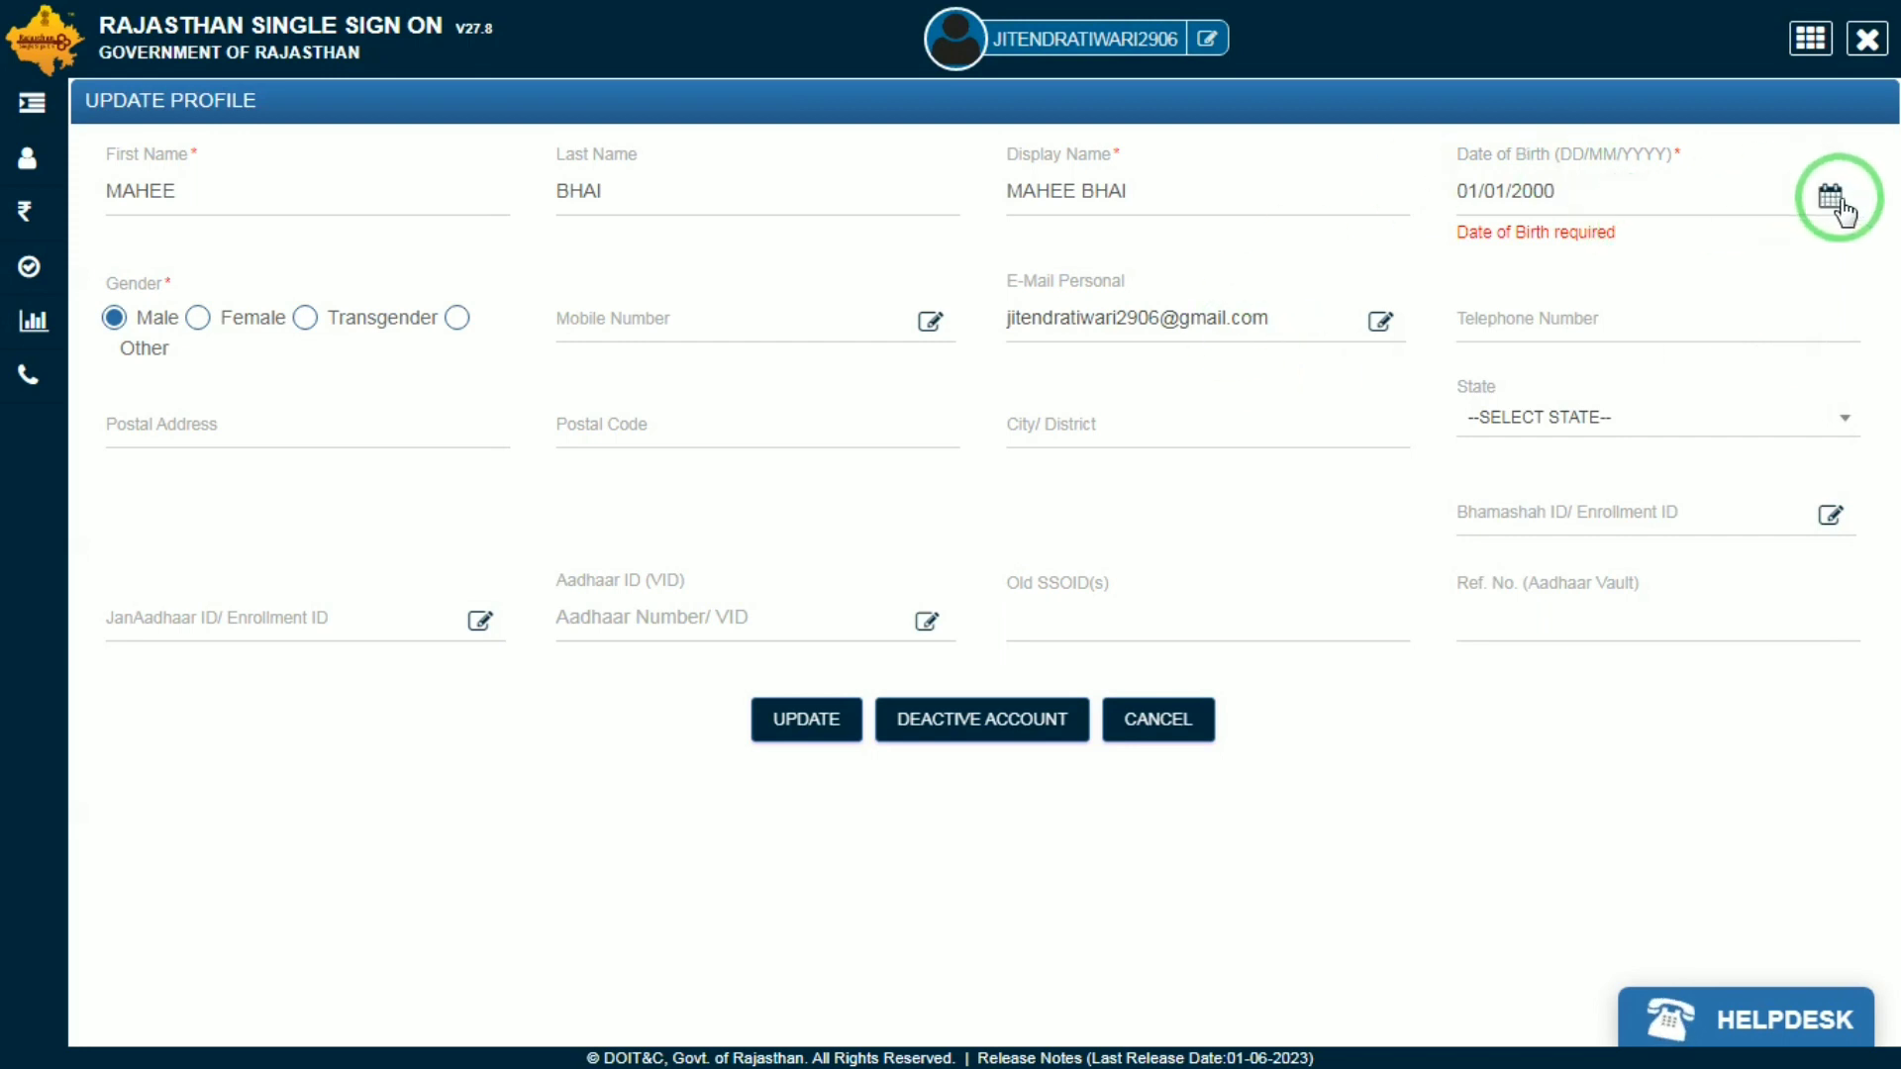
Step: Set the profile's state to RAJASTHAN and save the profile update
{"action": "left_click", "coordinate": [1525, 435]}
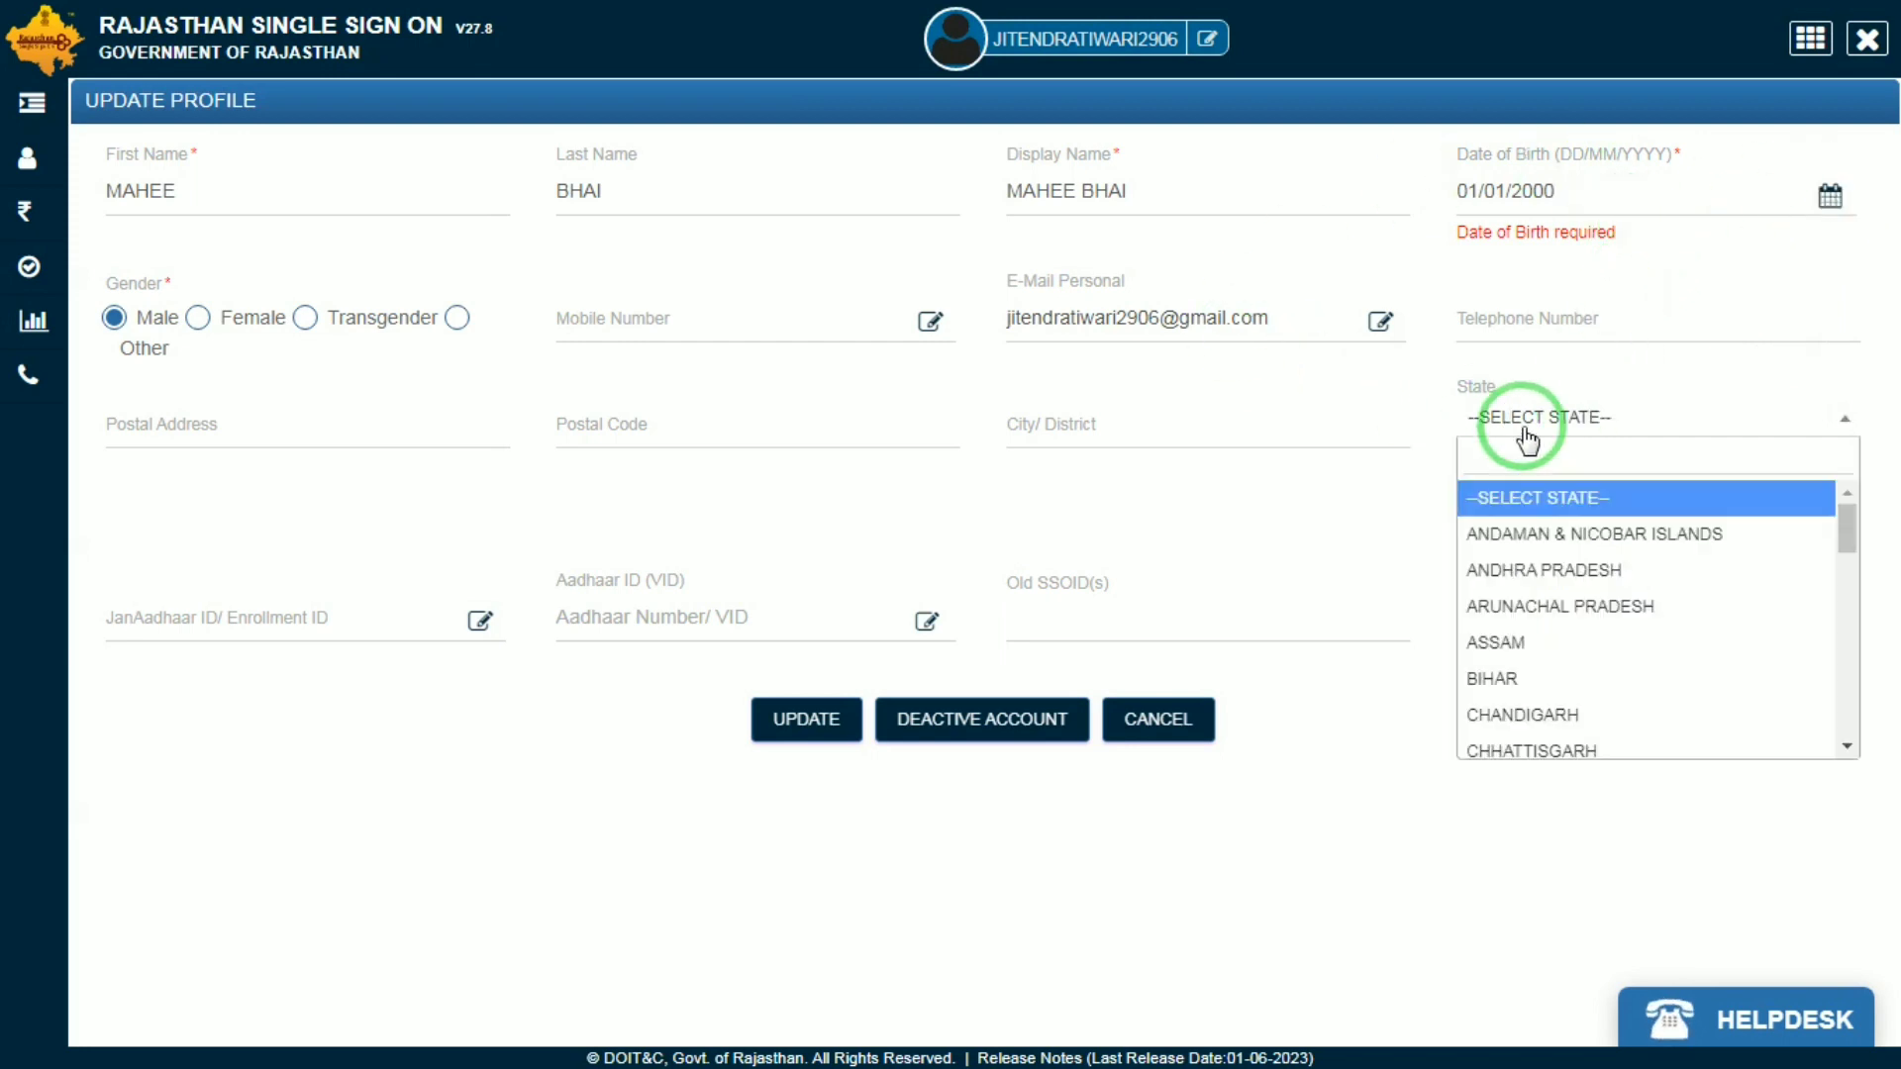
{"action": "type", "text": "ra"}
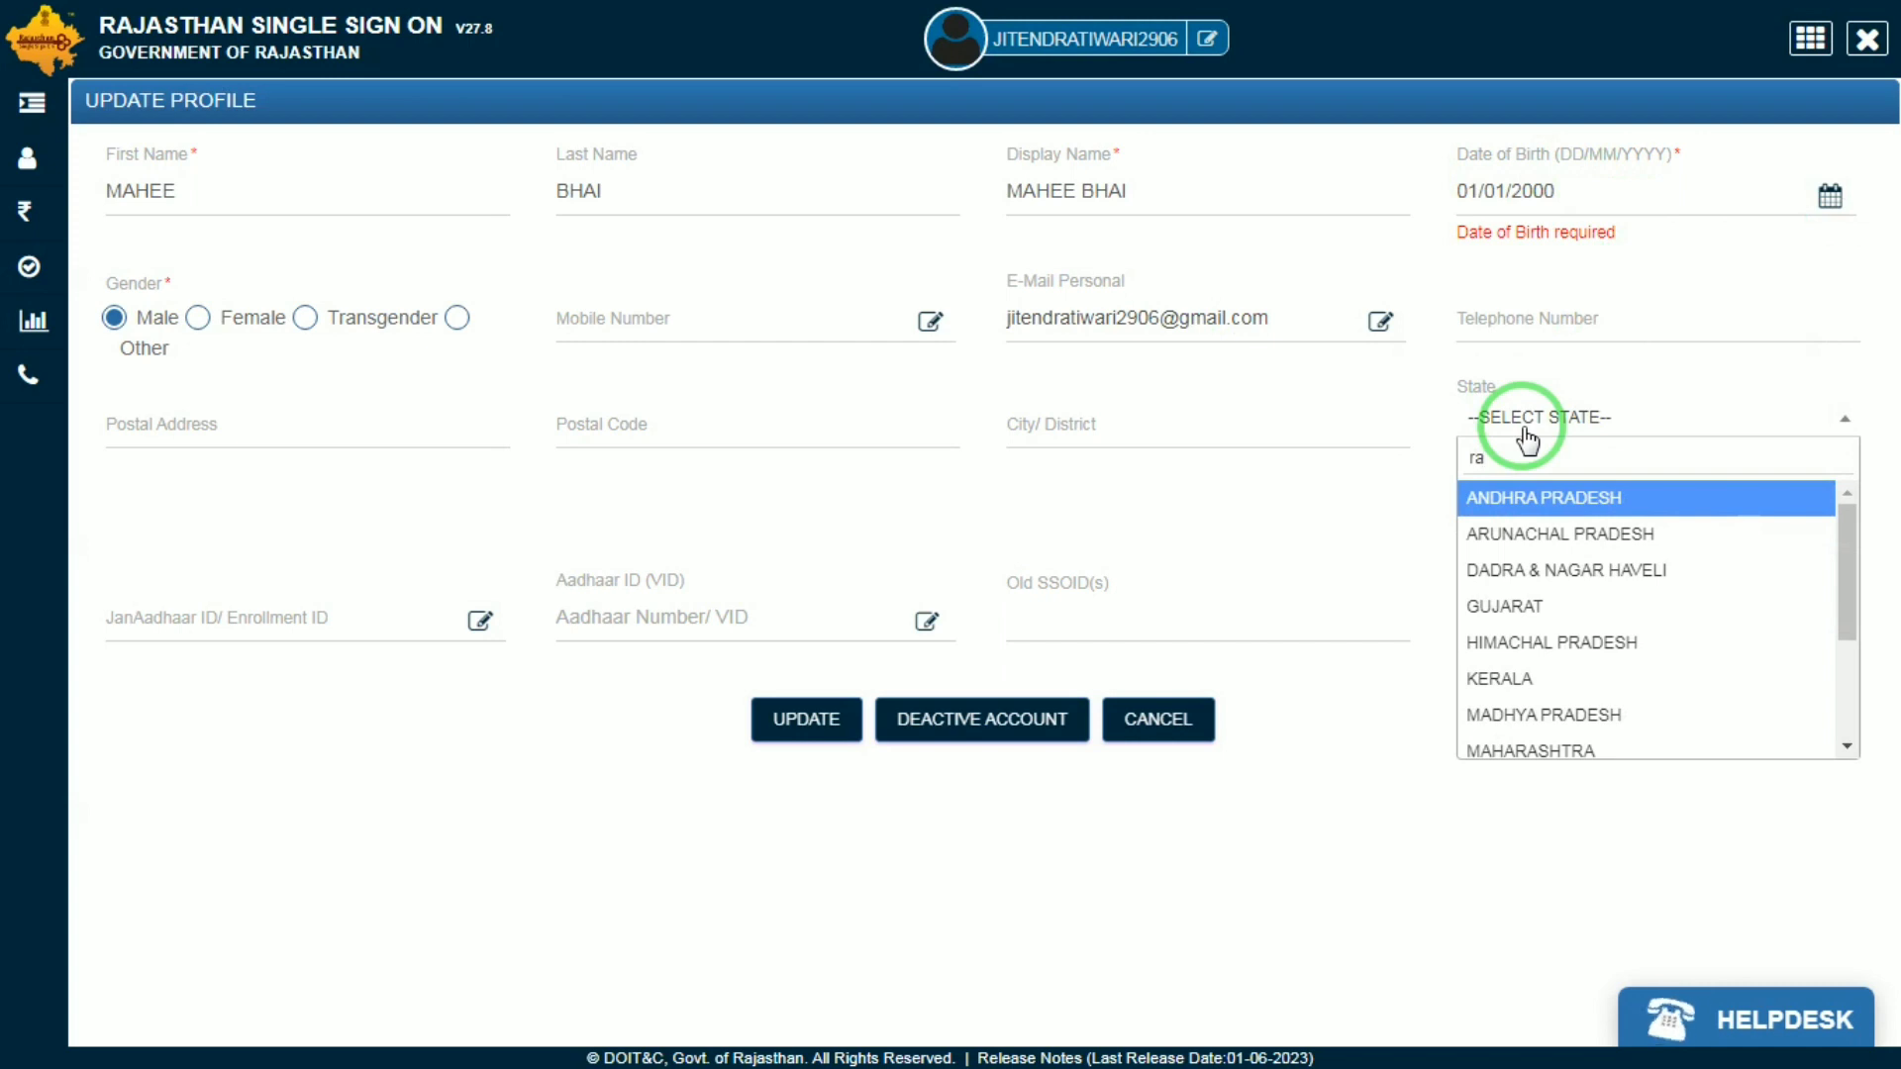
{"action": "type", "text": "ja"}
{"action": "key", "text": "Return"}
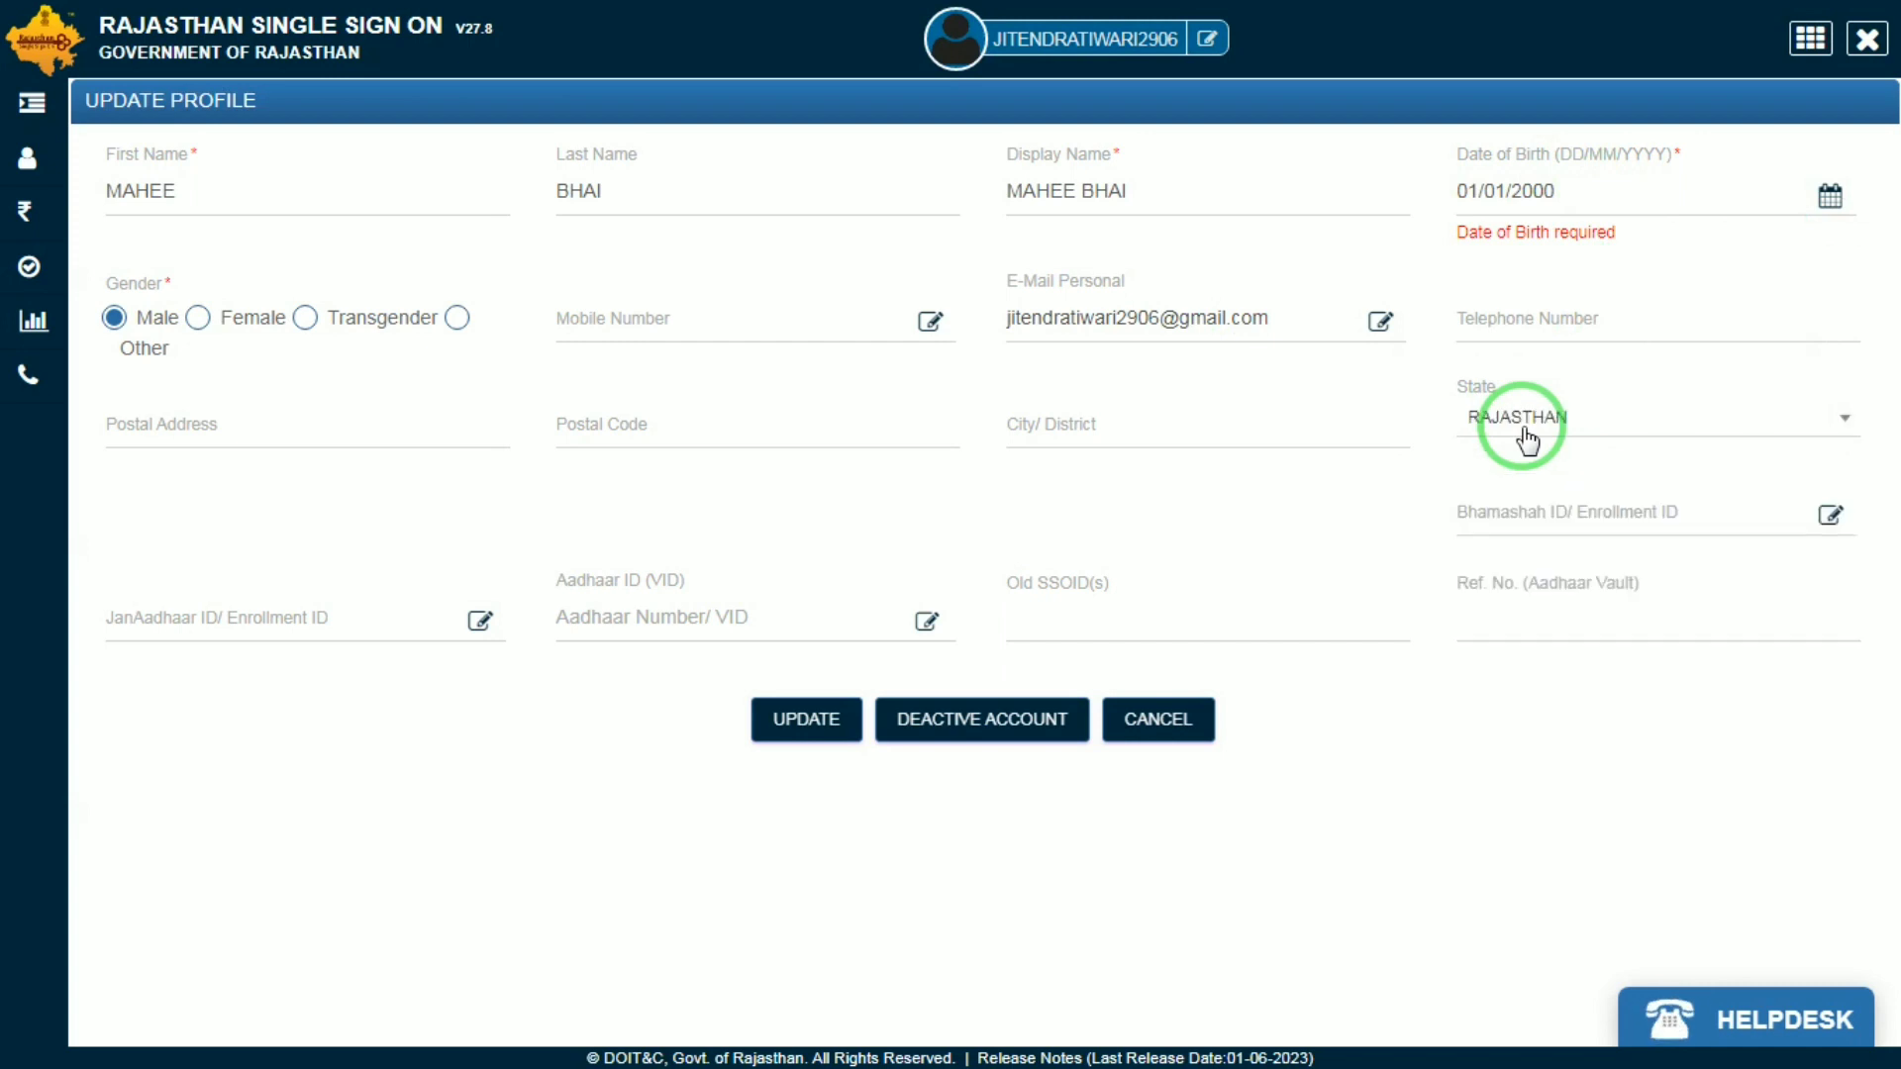
{"action": "left_click", "coordinate": [806, 723]}
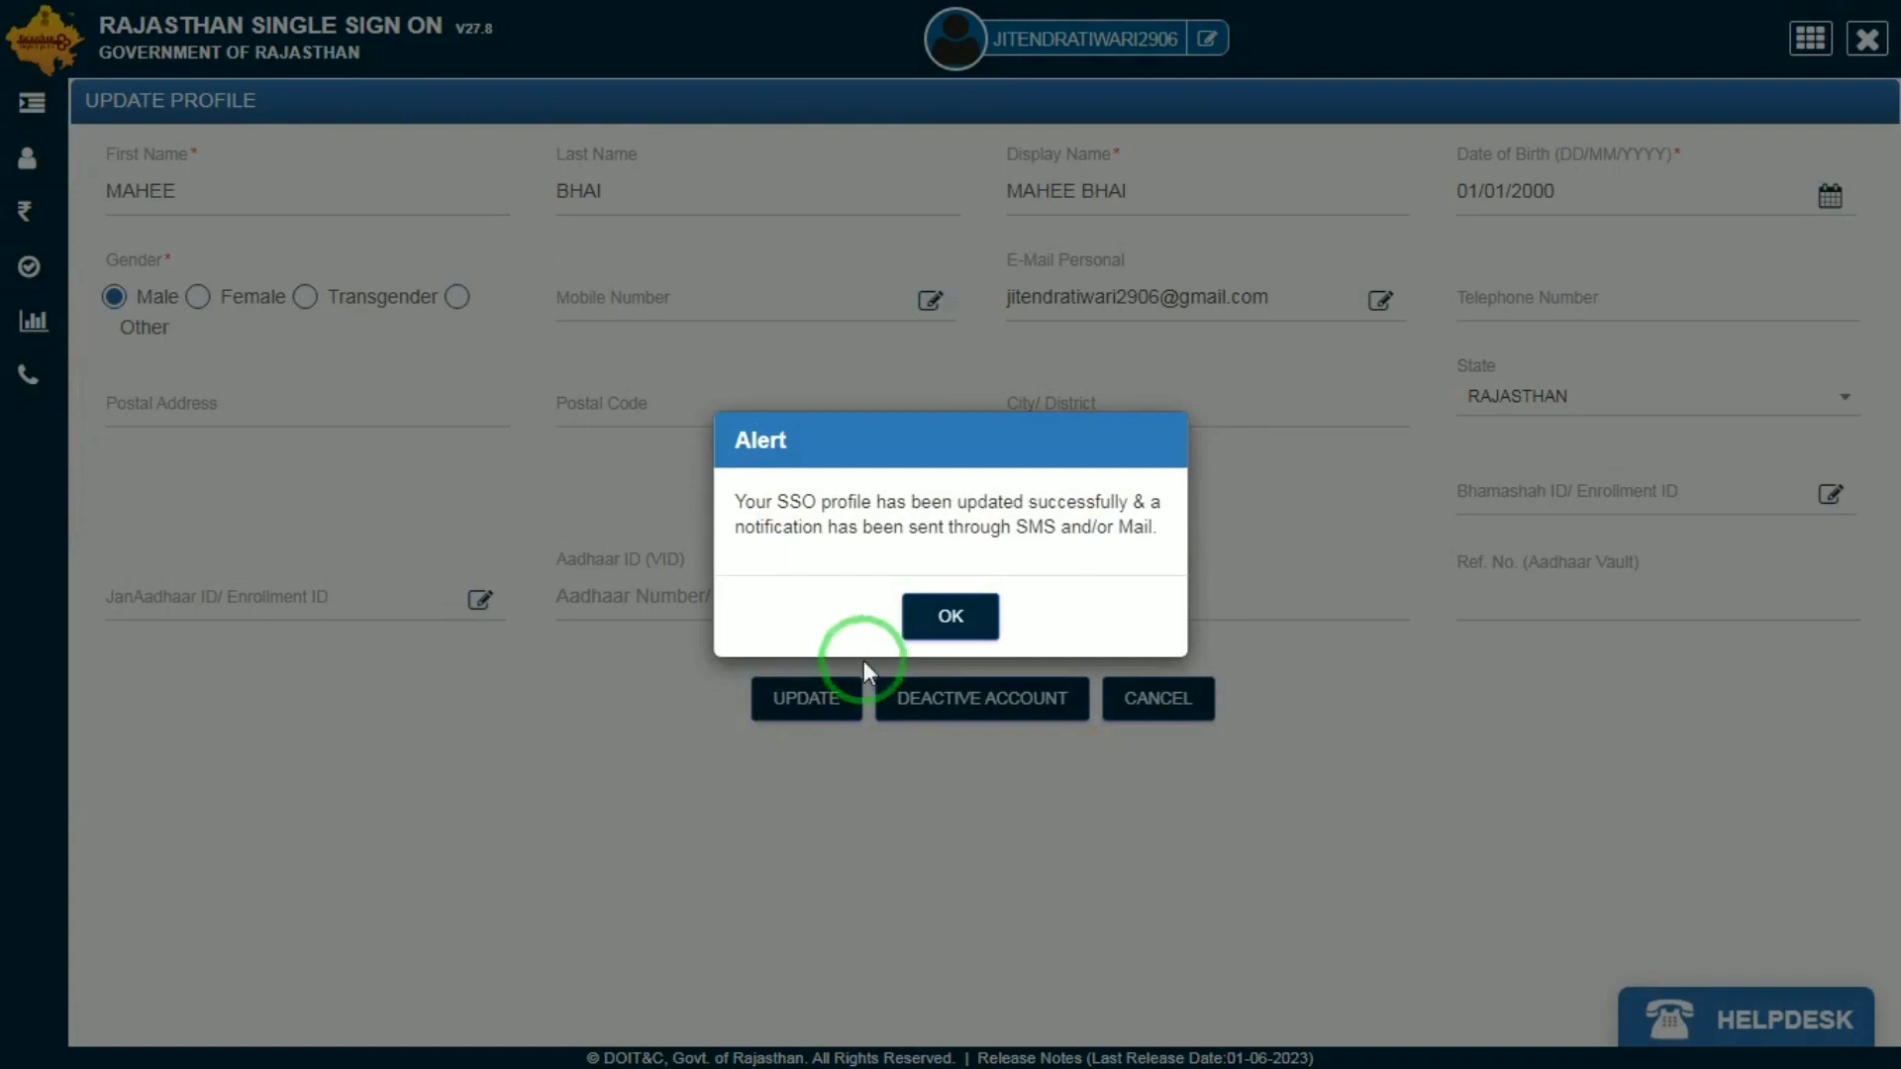
{"action": "left_click", "coordinate": [959, 623]}
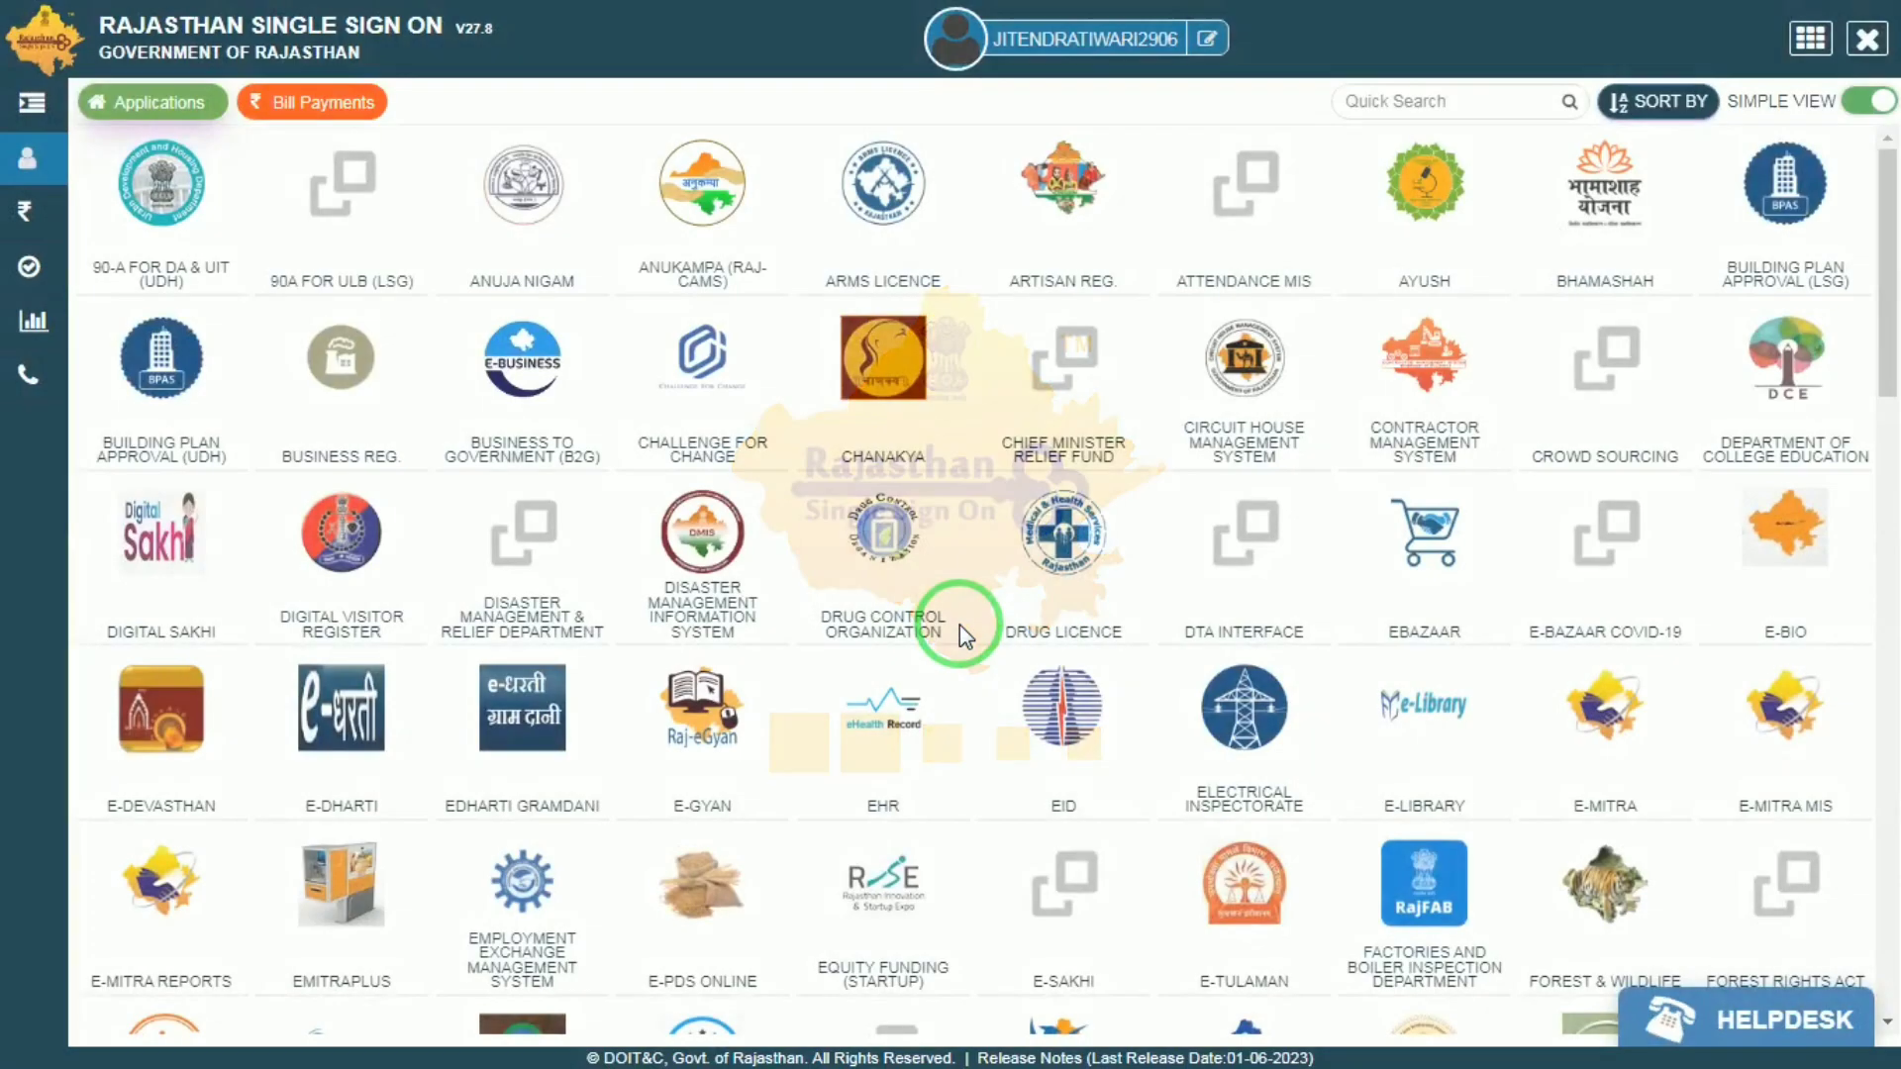
Step: Search the applications for "rec" and open the Recruitment Portal
{"action": "left_click", "coordinate": [1468, 96]}
{"action": "type", "text": "rec"}
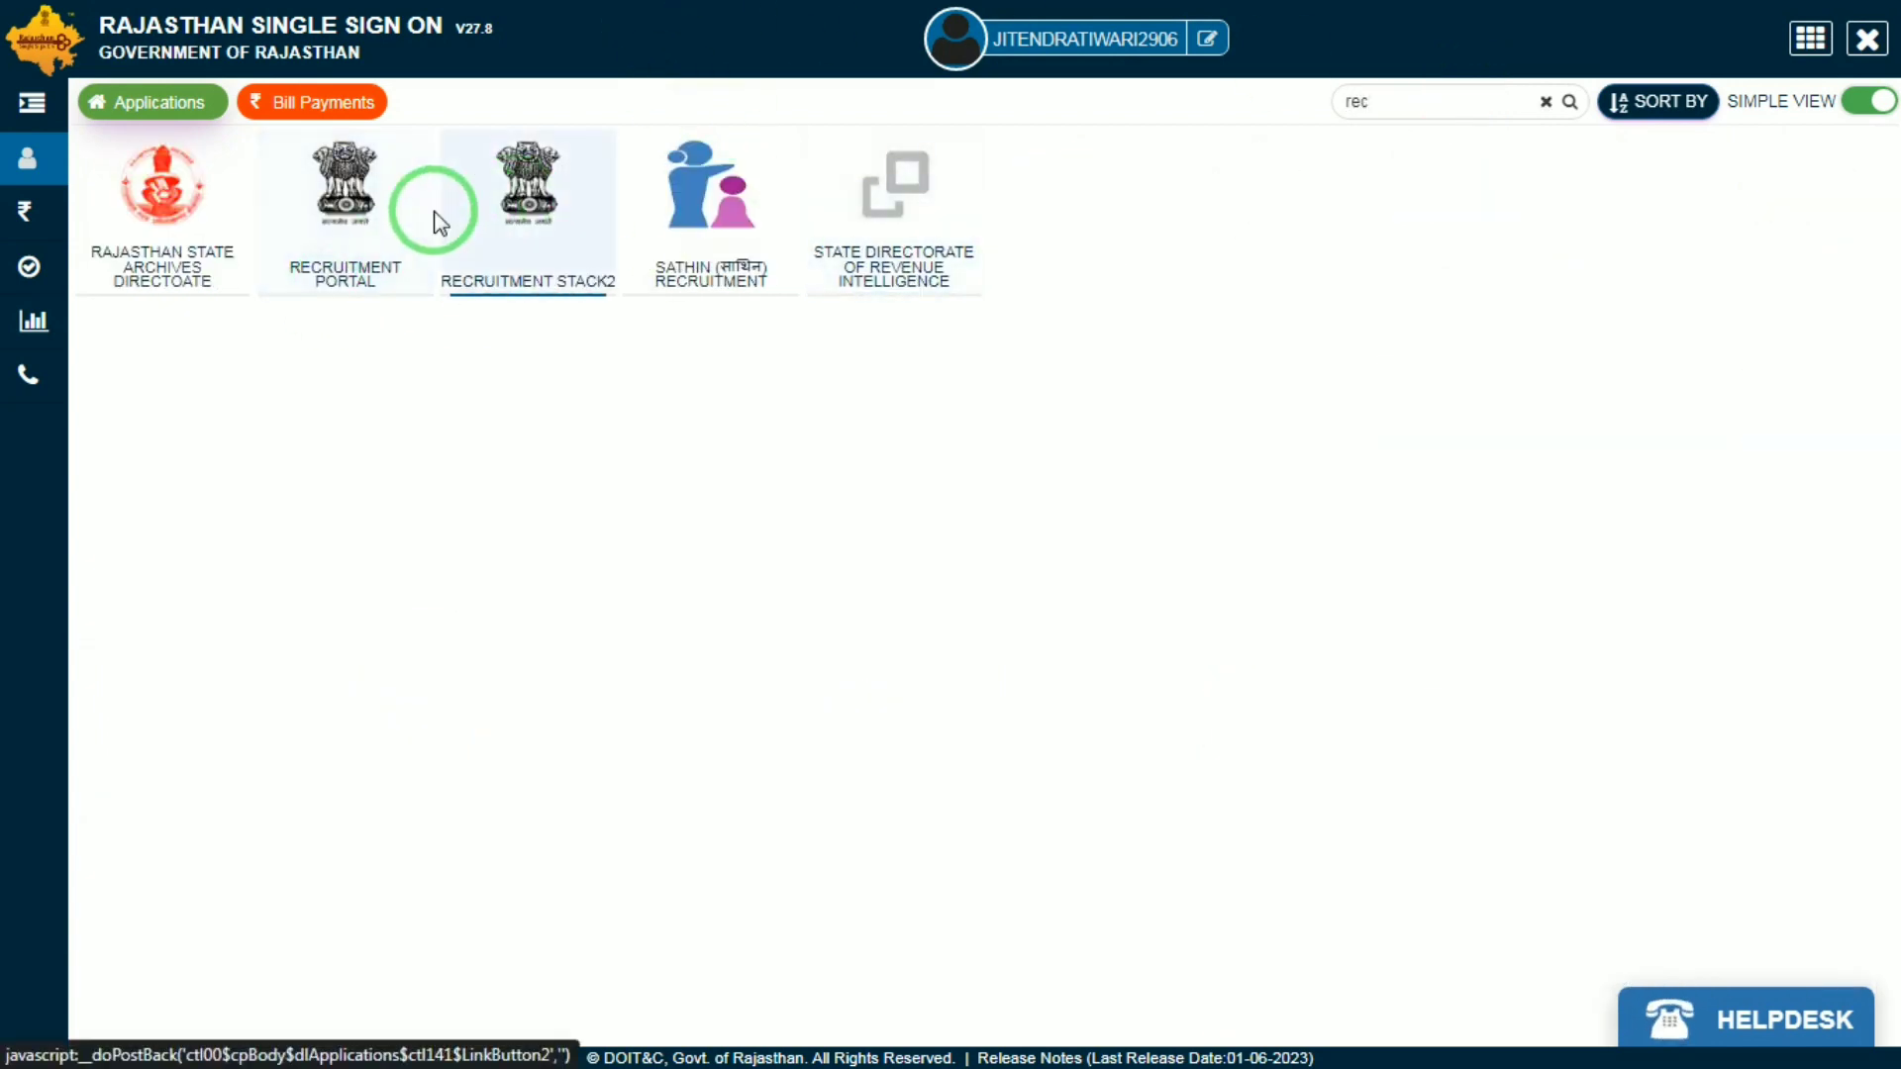
{"action": "left_click", "coordinate": [382, 265]}
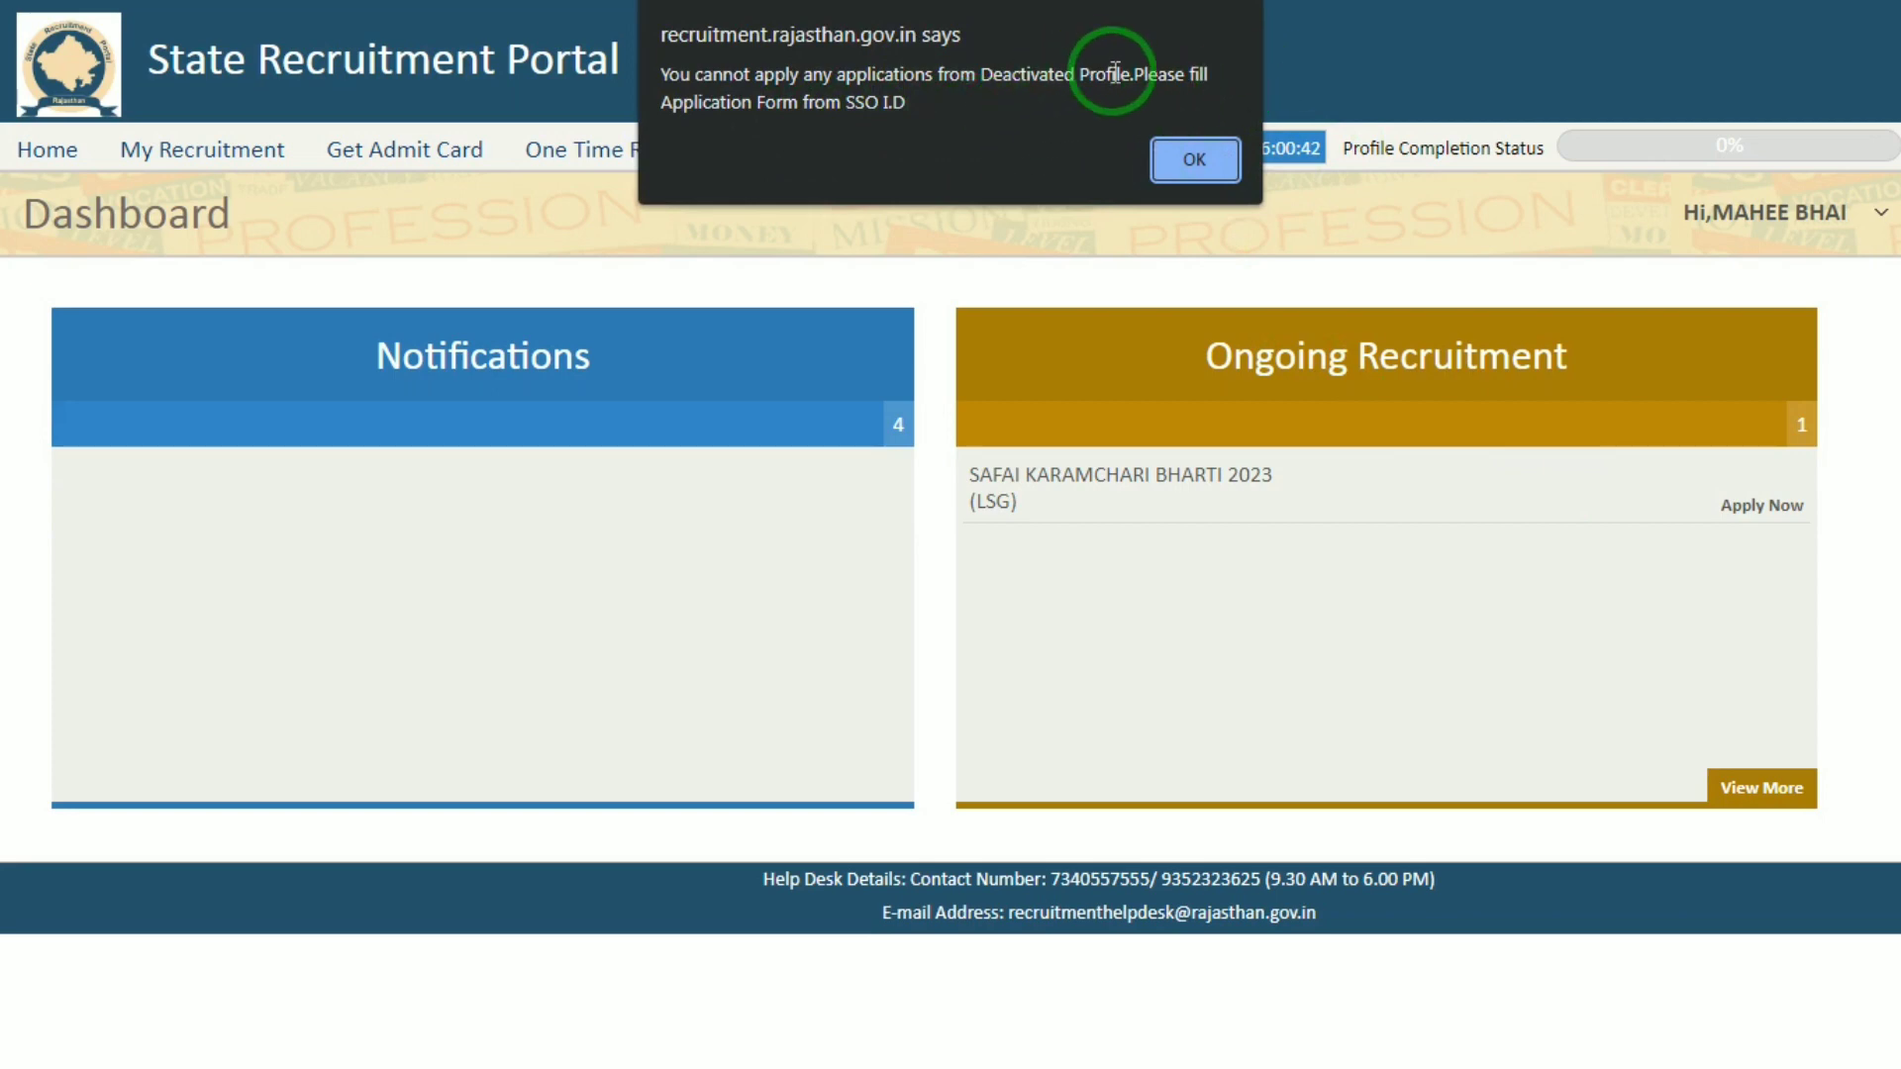
Step: Dismiss the deactivated-profile alert and open the candidate profile for updating
{"action": "left_click", "coordinate": [1197, 158]}
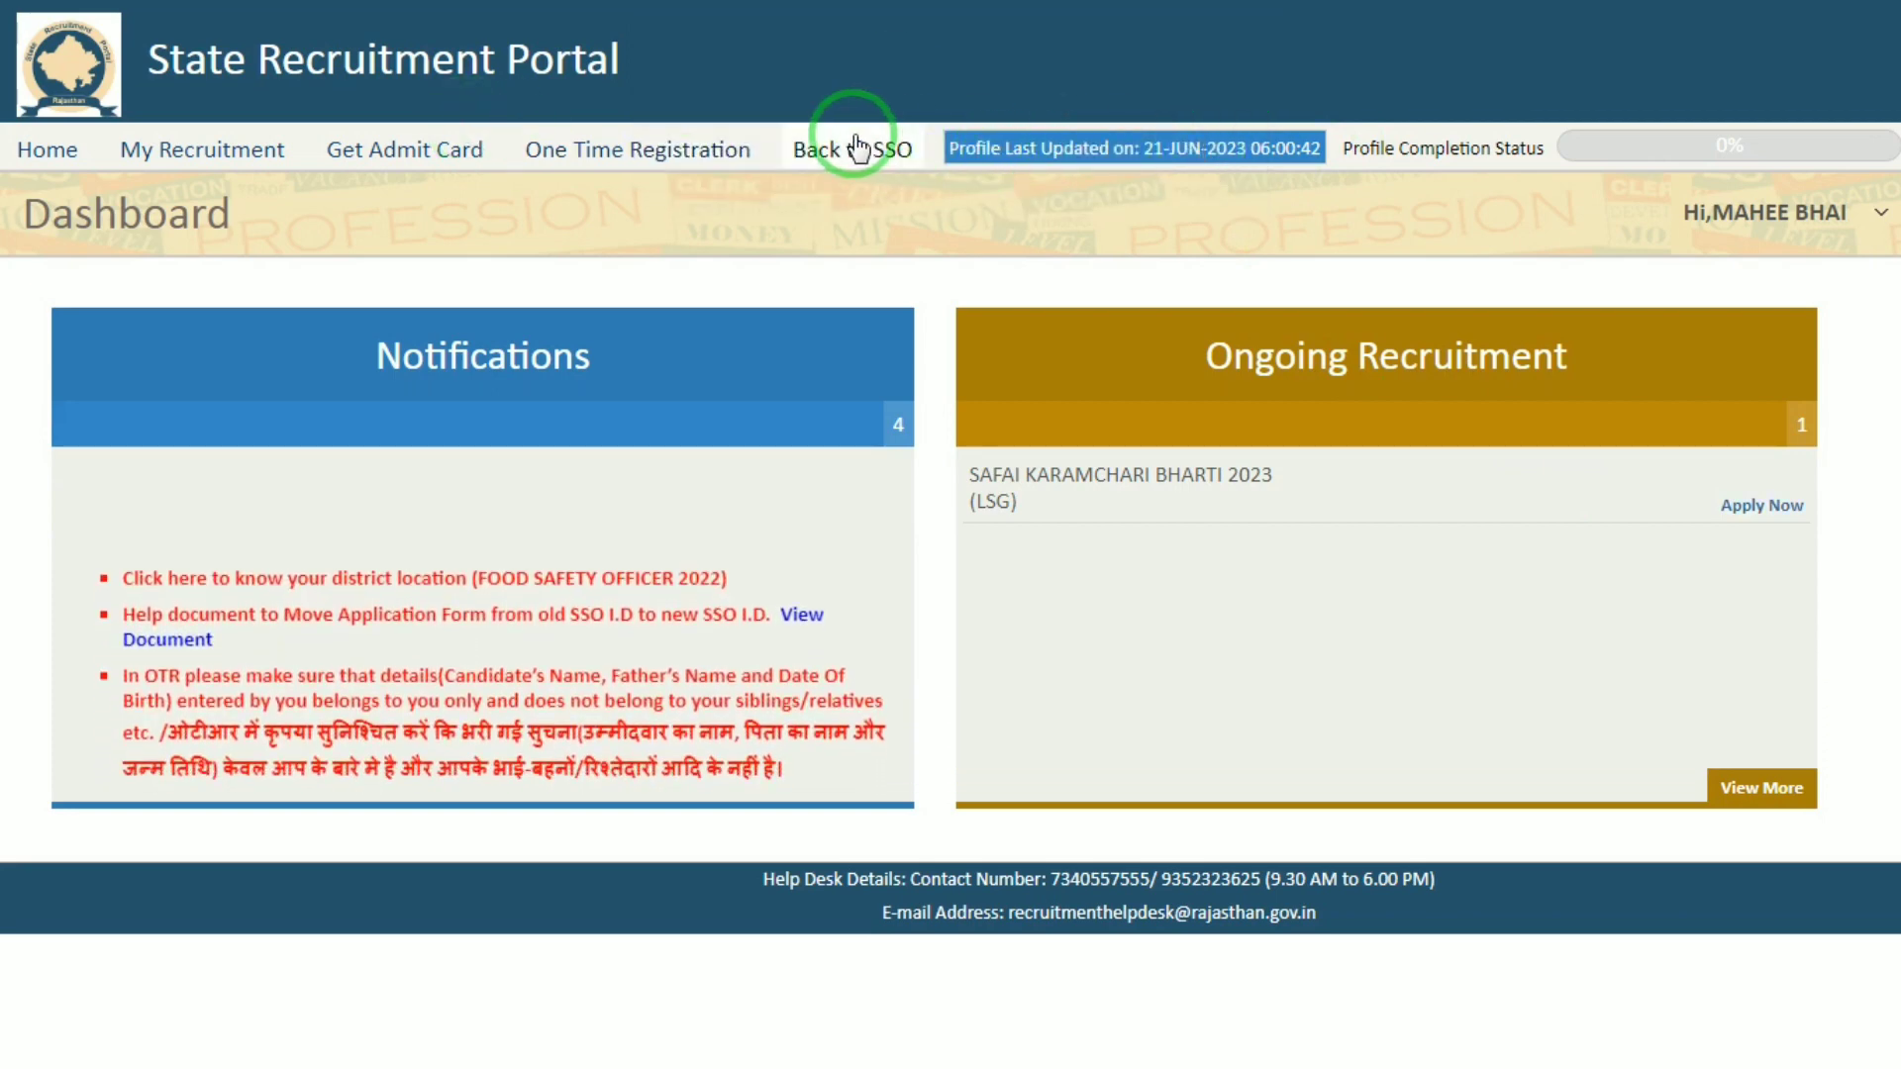
{"action": "left_click", "coordinate": [1736, 219]}
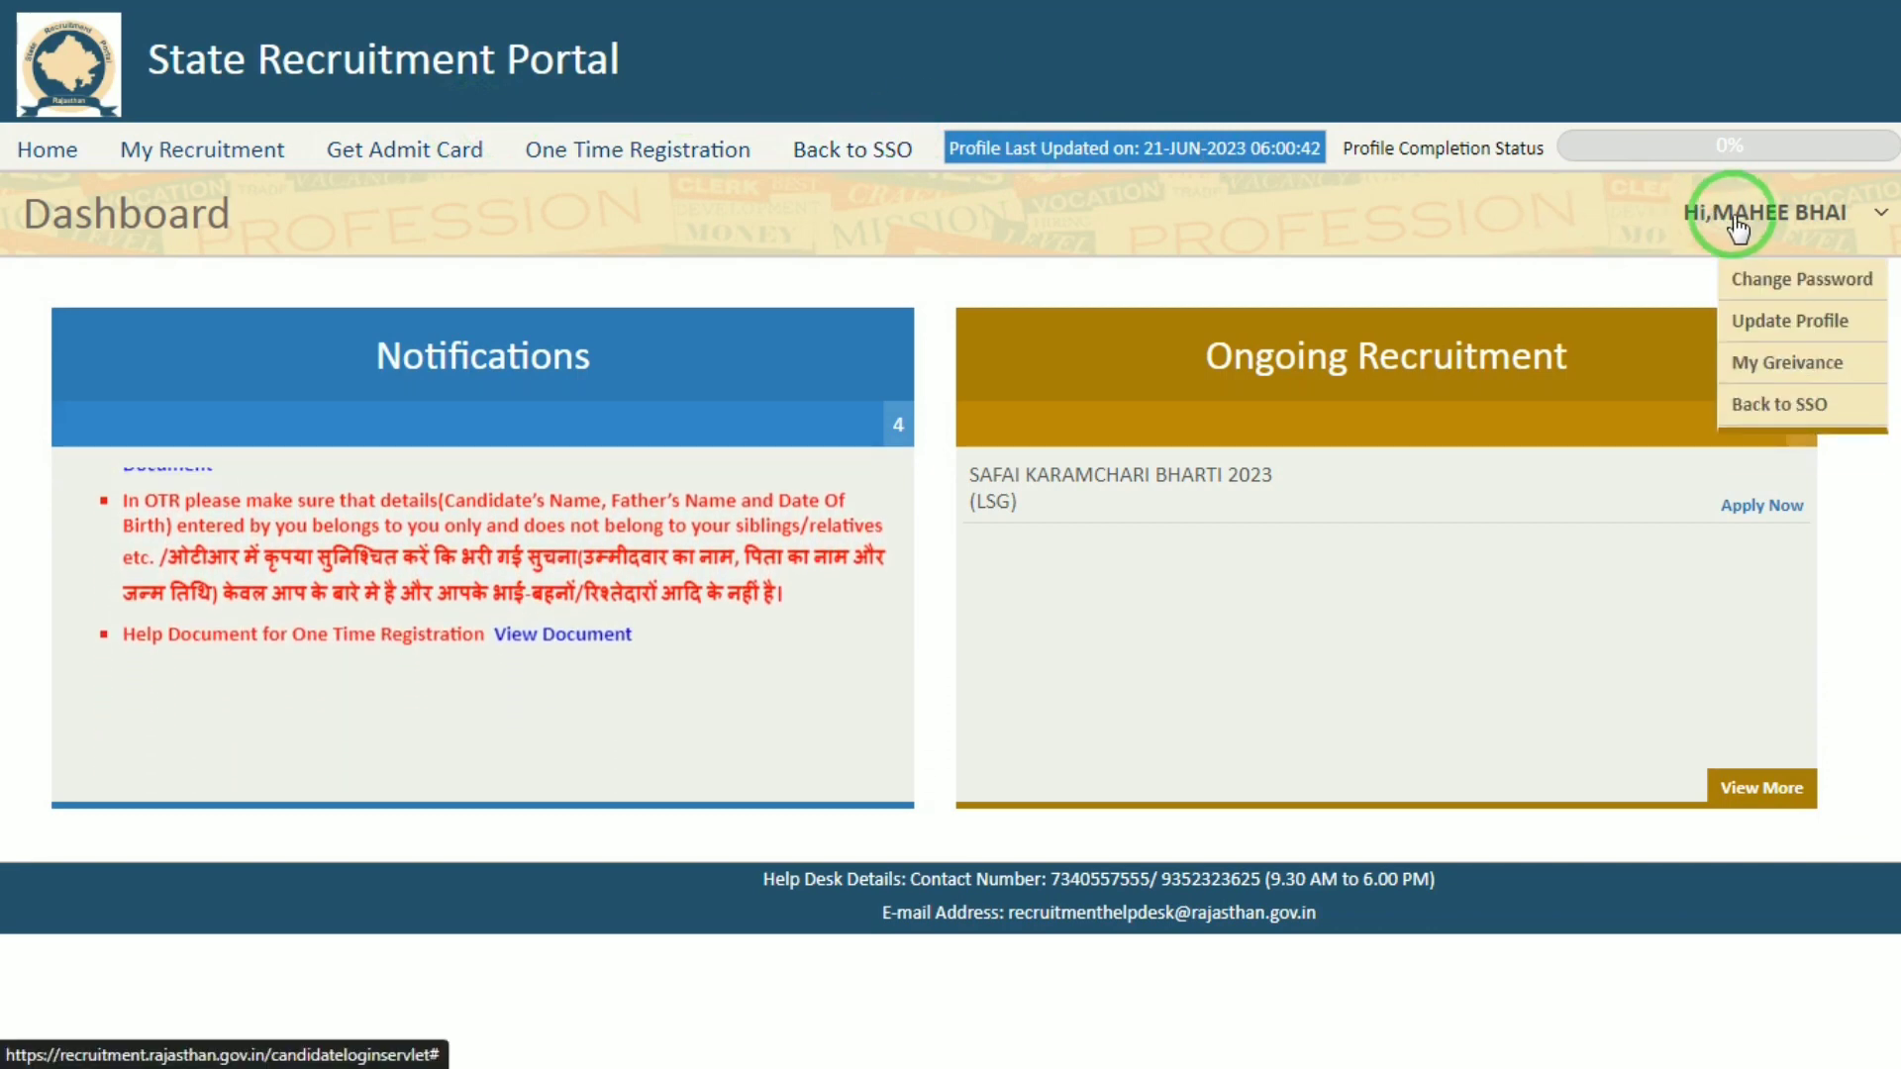
{"action": "left_click", "coordinate": [1769, 322]}
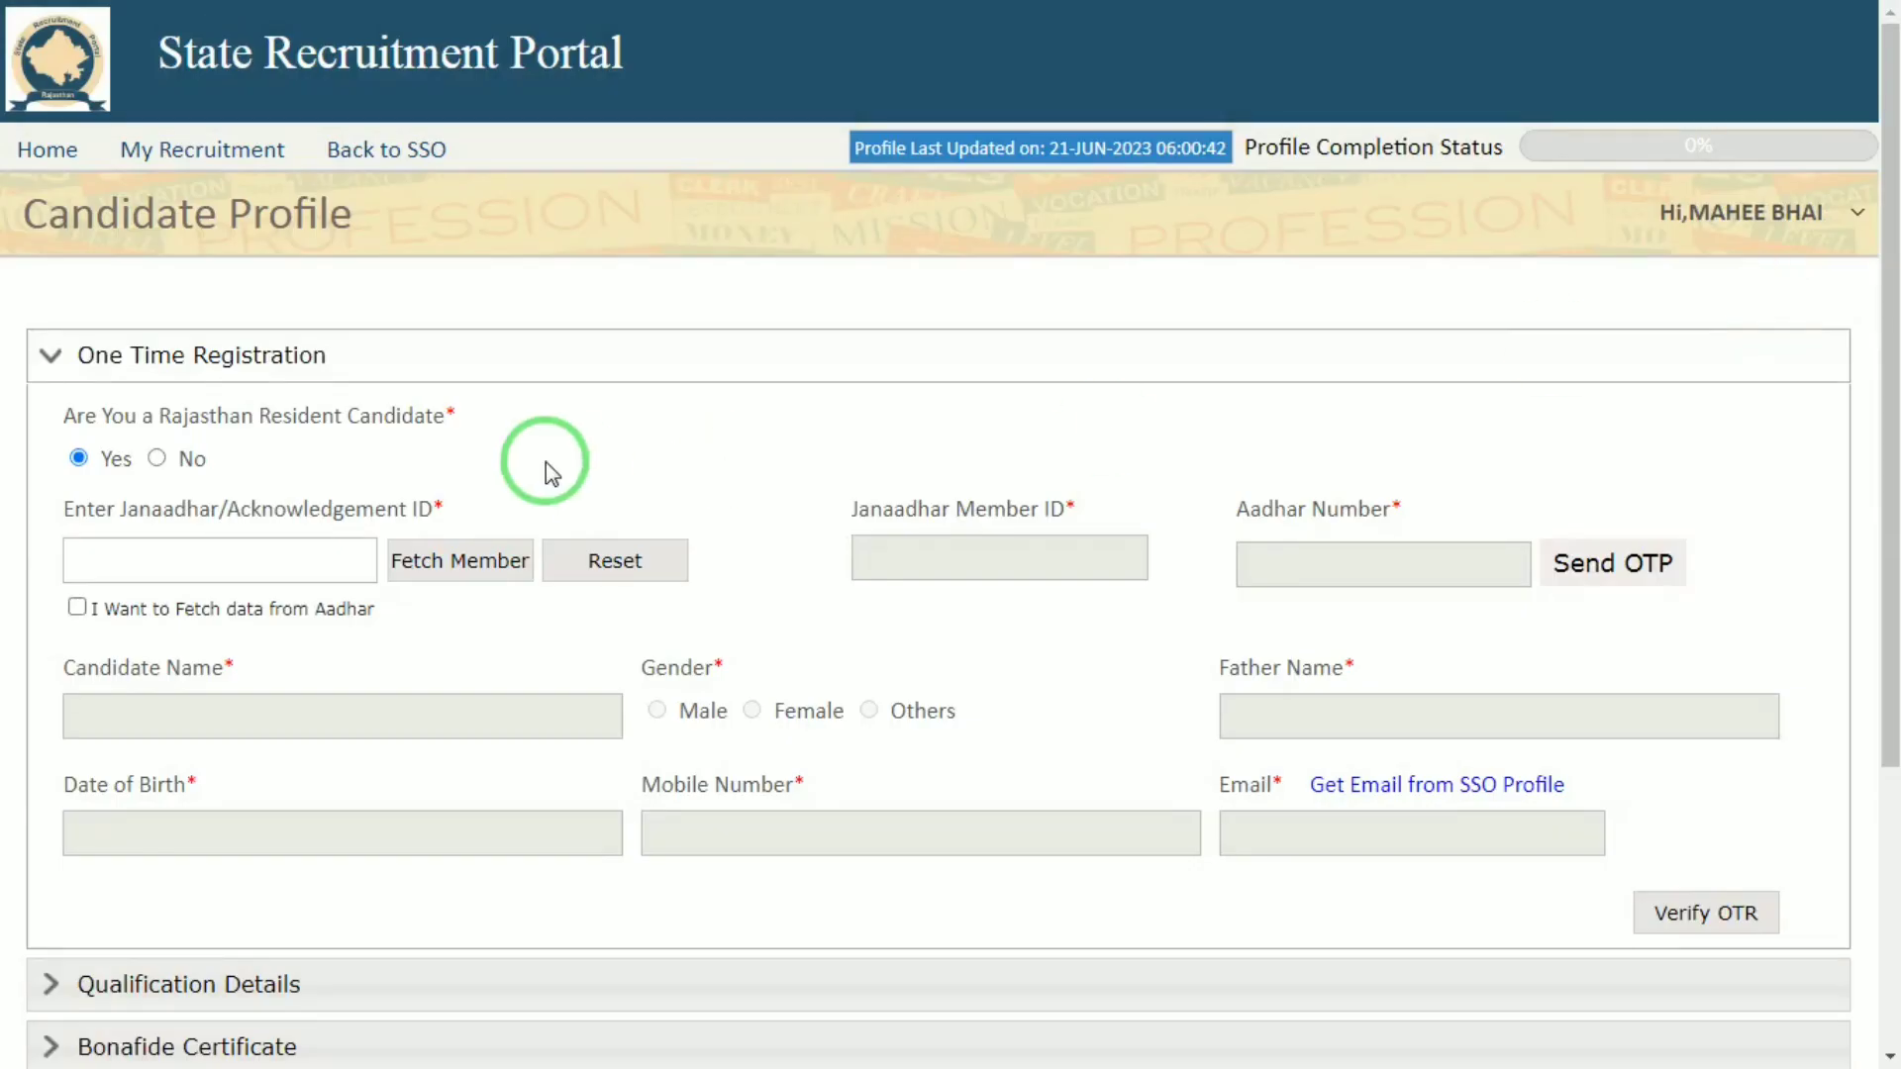
Step: Mark the candidate as not a Rajasthan resident and fetch the candidate details by entering the Aadhar number
{"action": "left_click", "coordinate": [219, 568]}
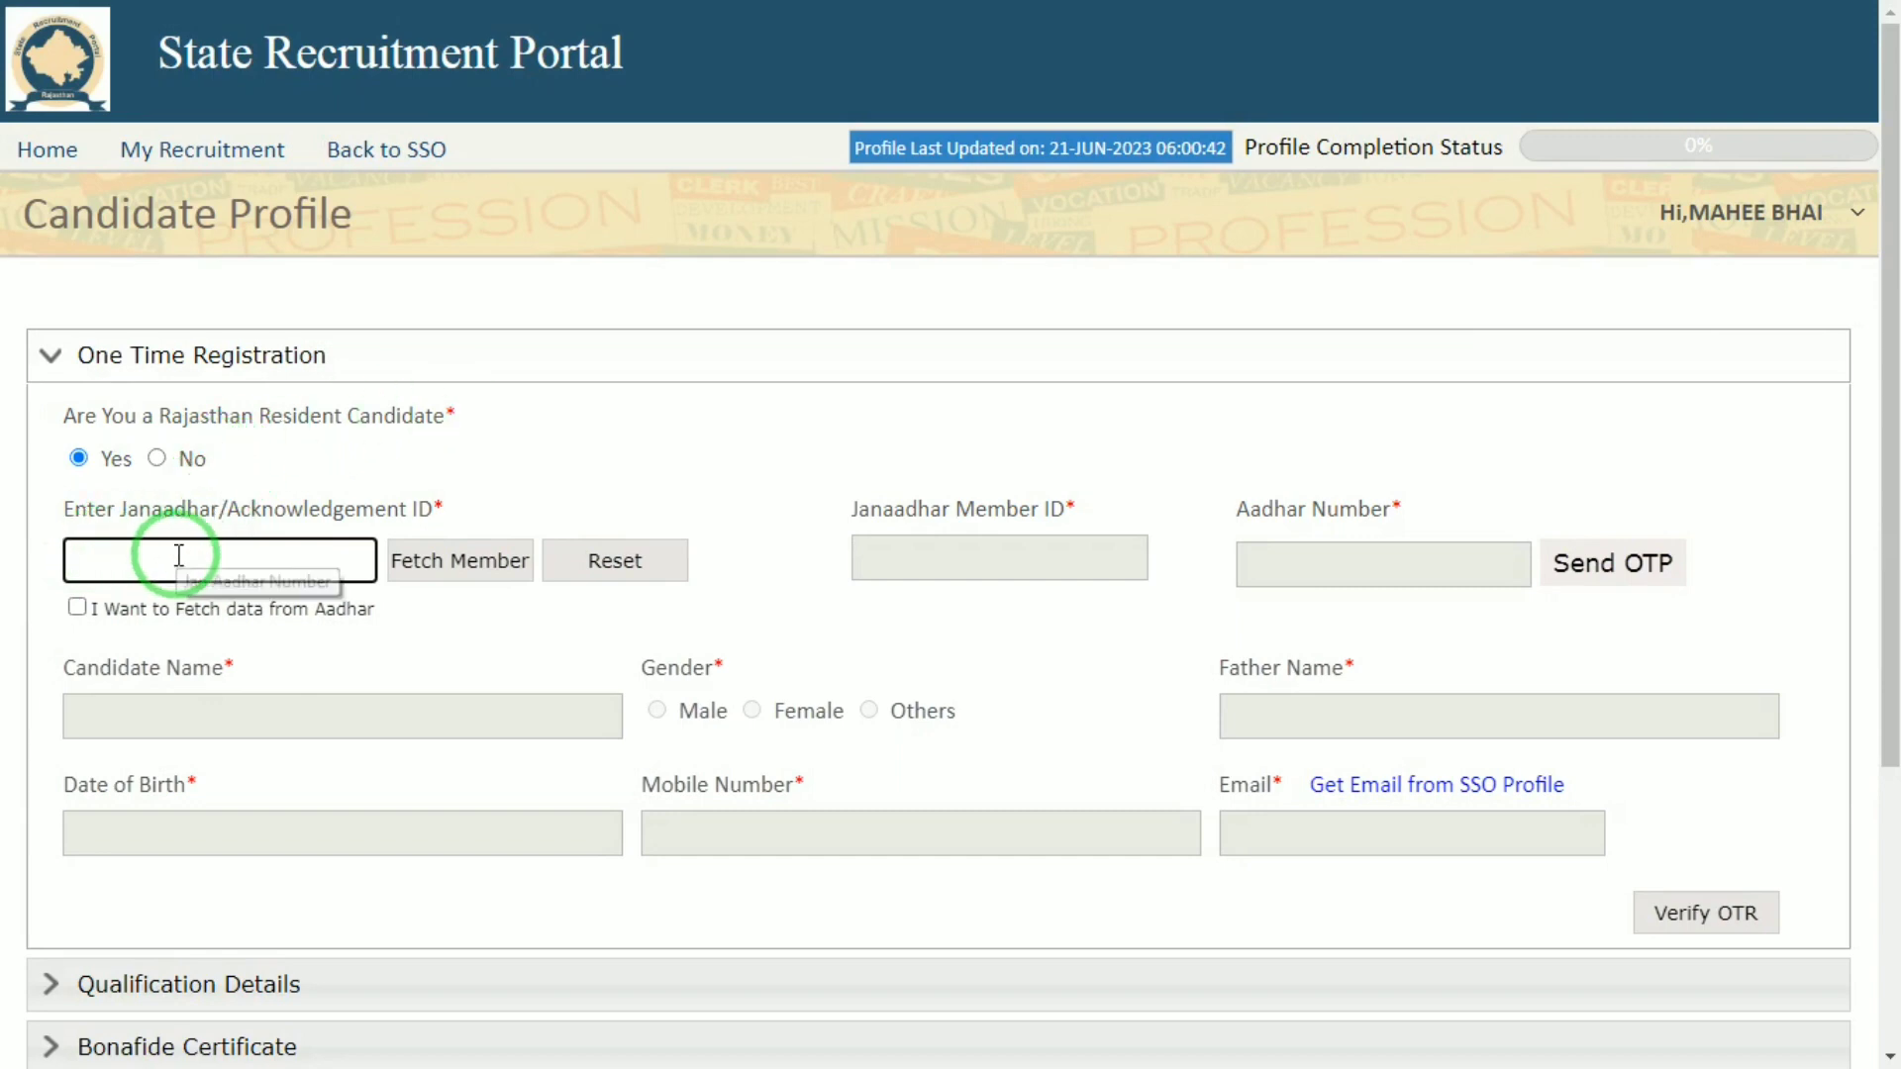
{"action": "left_click", "coordinate": [157, 458]}
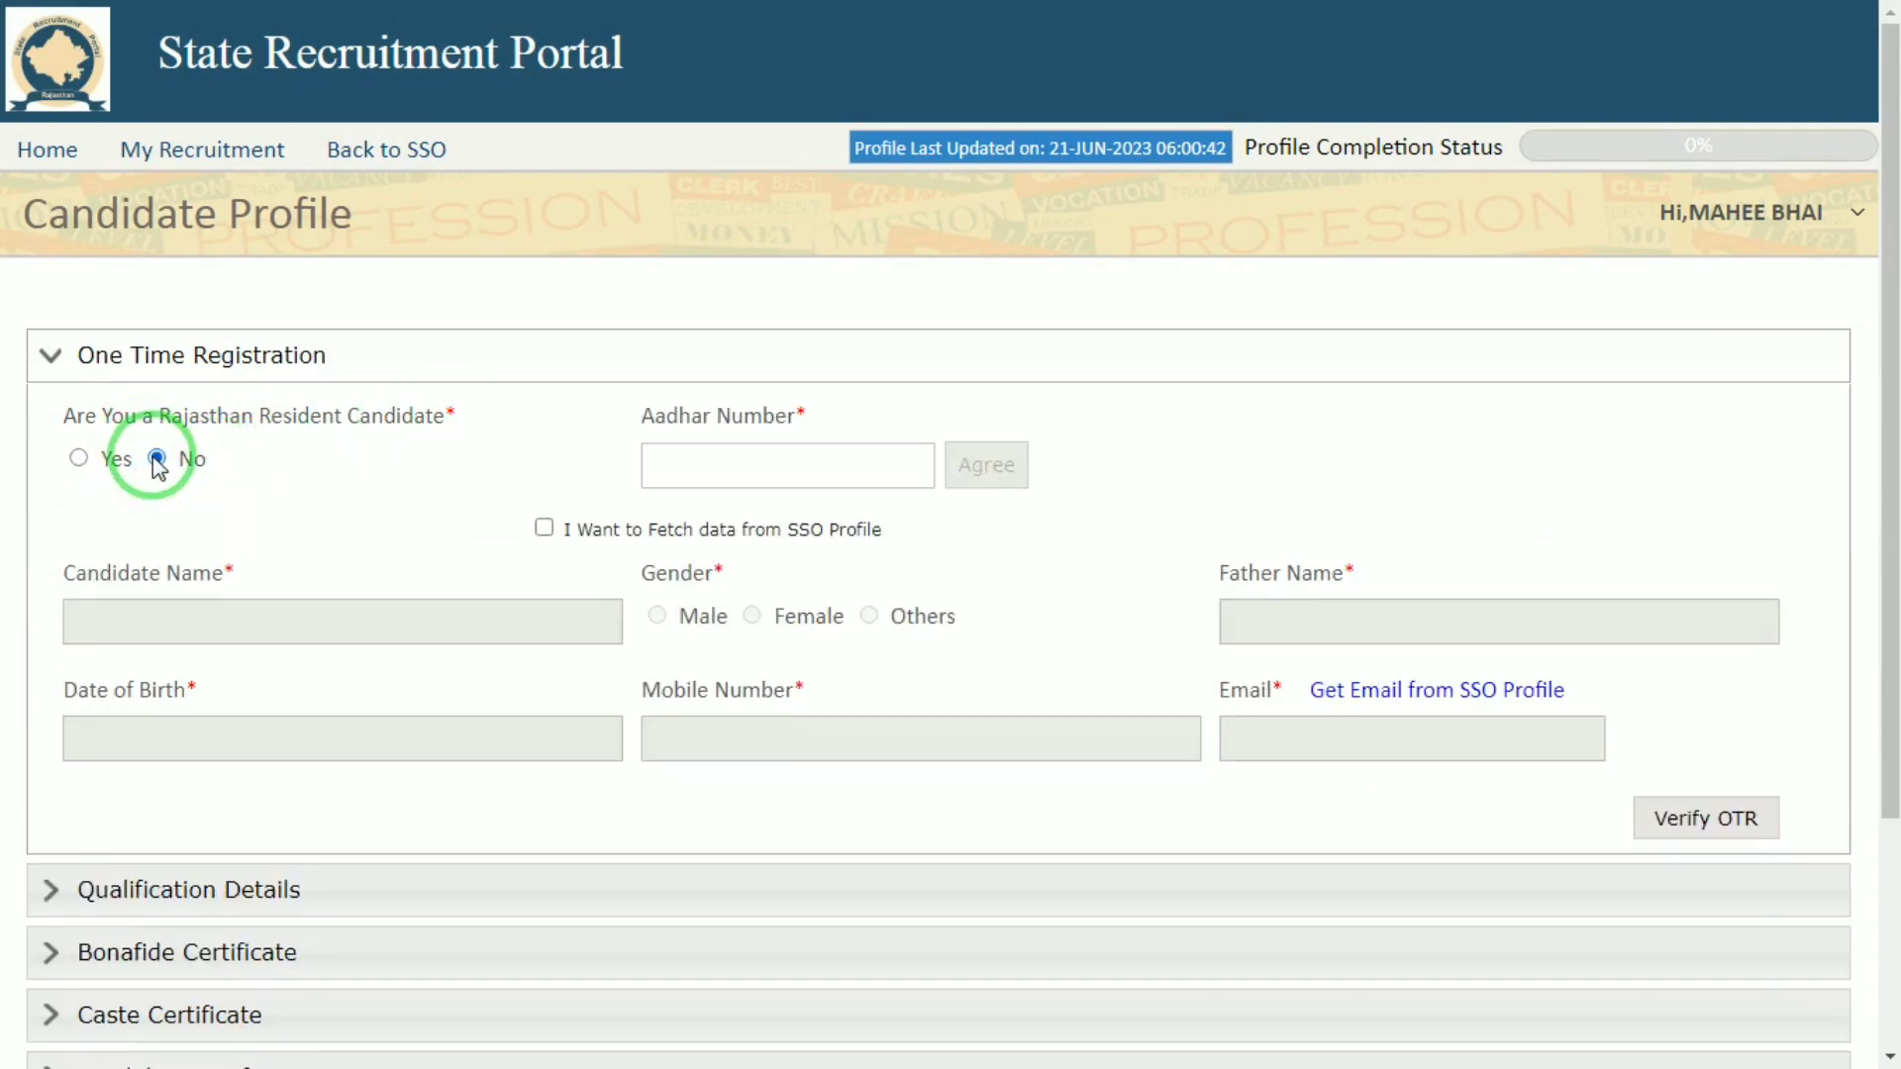
{"action": "left_click", "coordinate": [709, 481]}
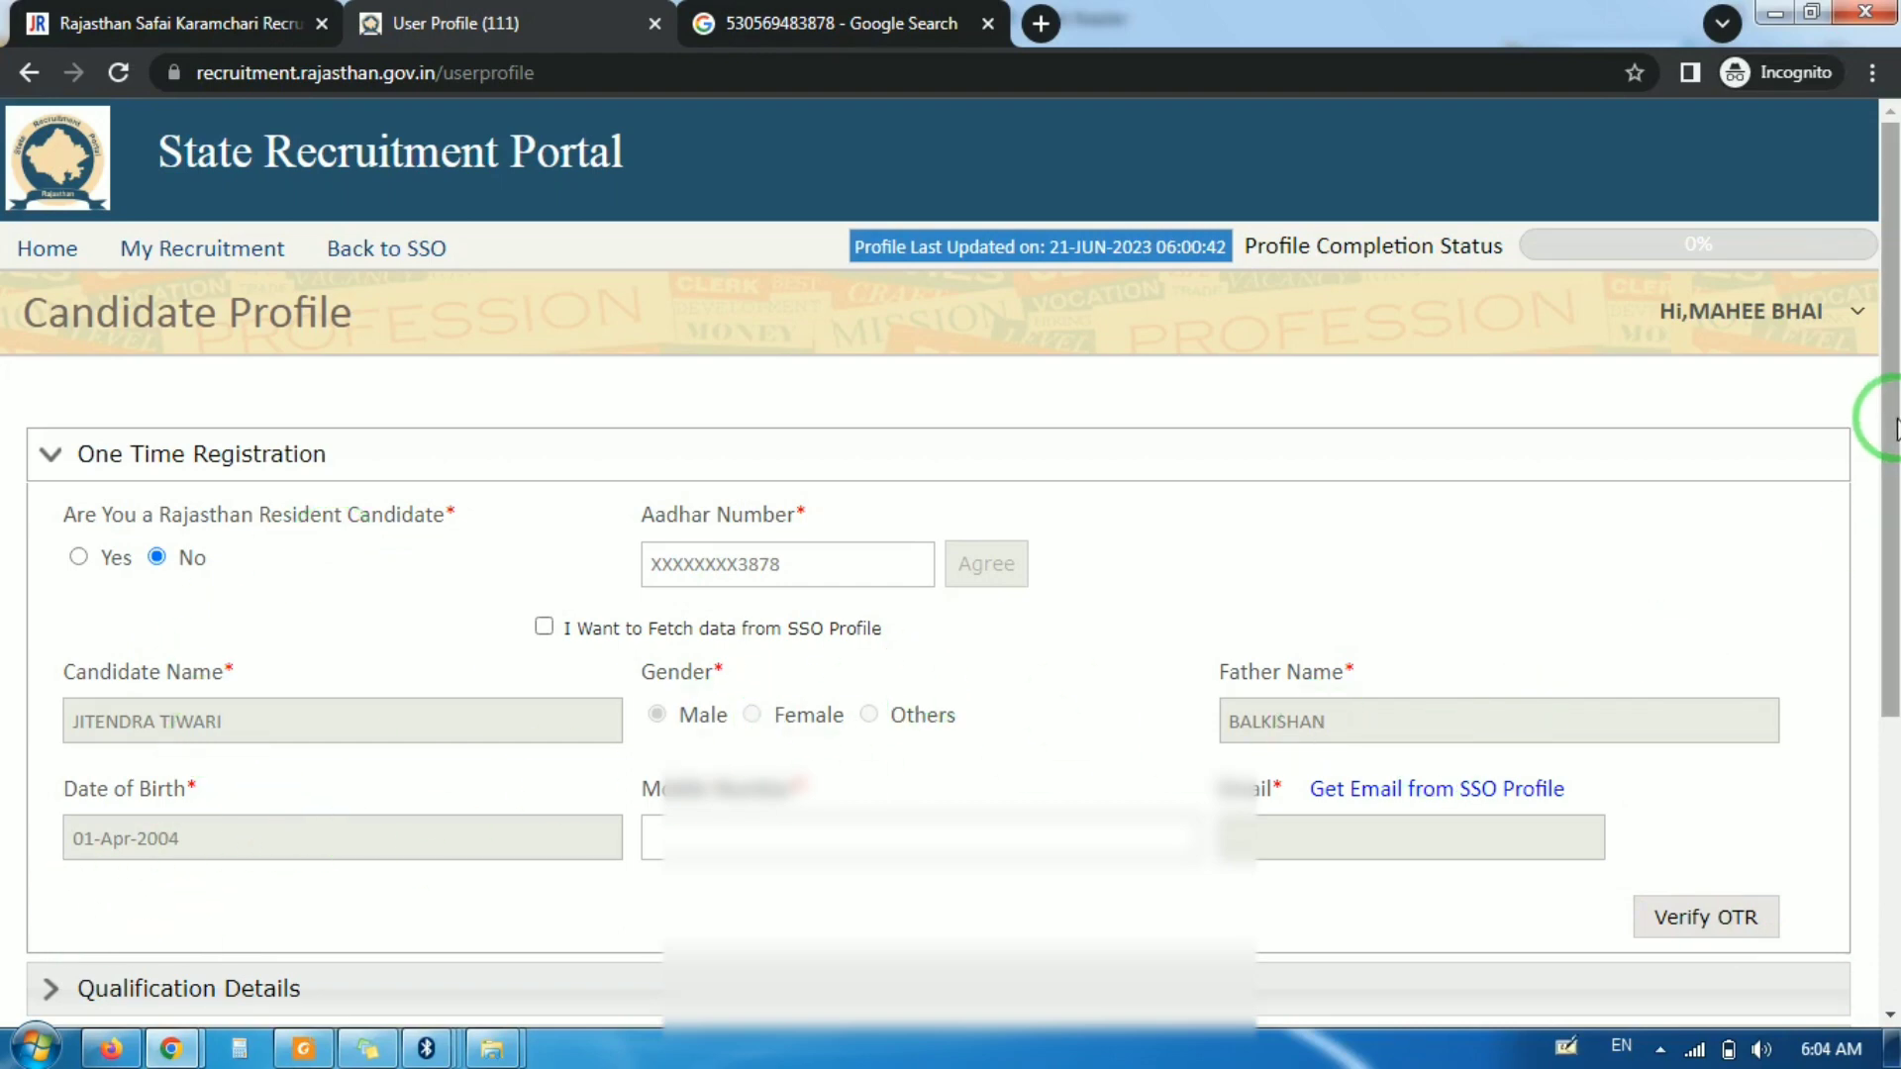
Step: Enter the candidate's mobile number in the One Time Registration and get the email from the SSO profile
{"action": "left_click_drag", "start_coordinate": [1871, 410], "coordinate": [1871, 475]}
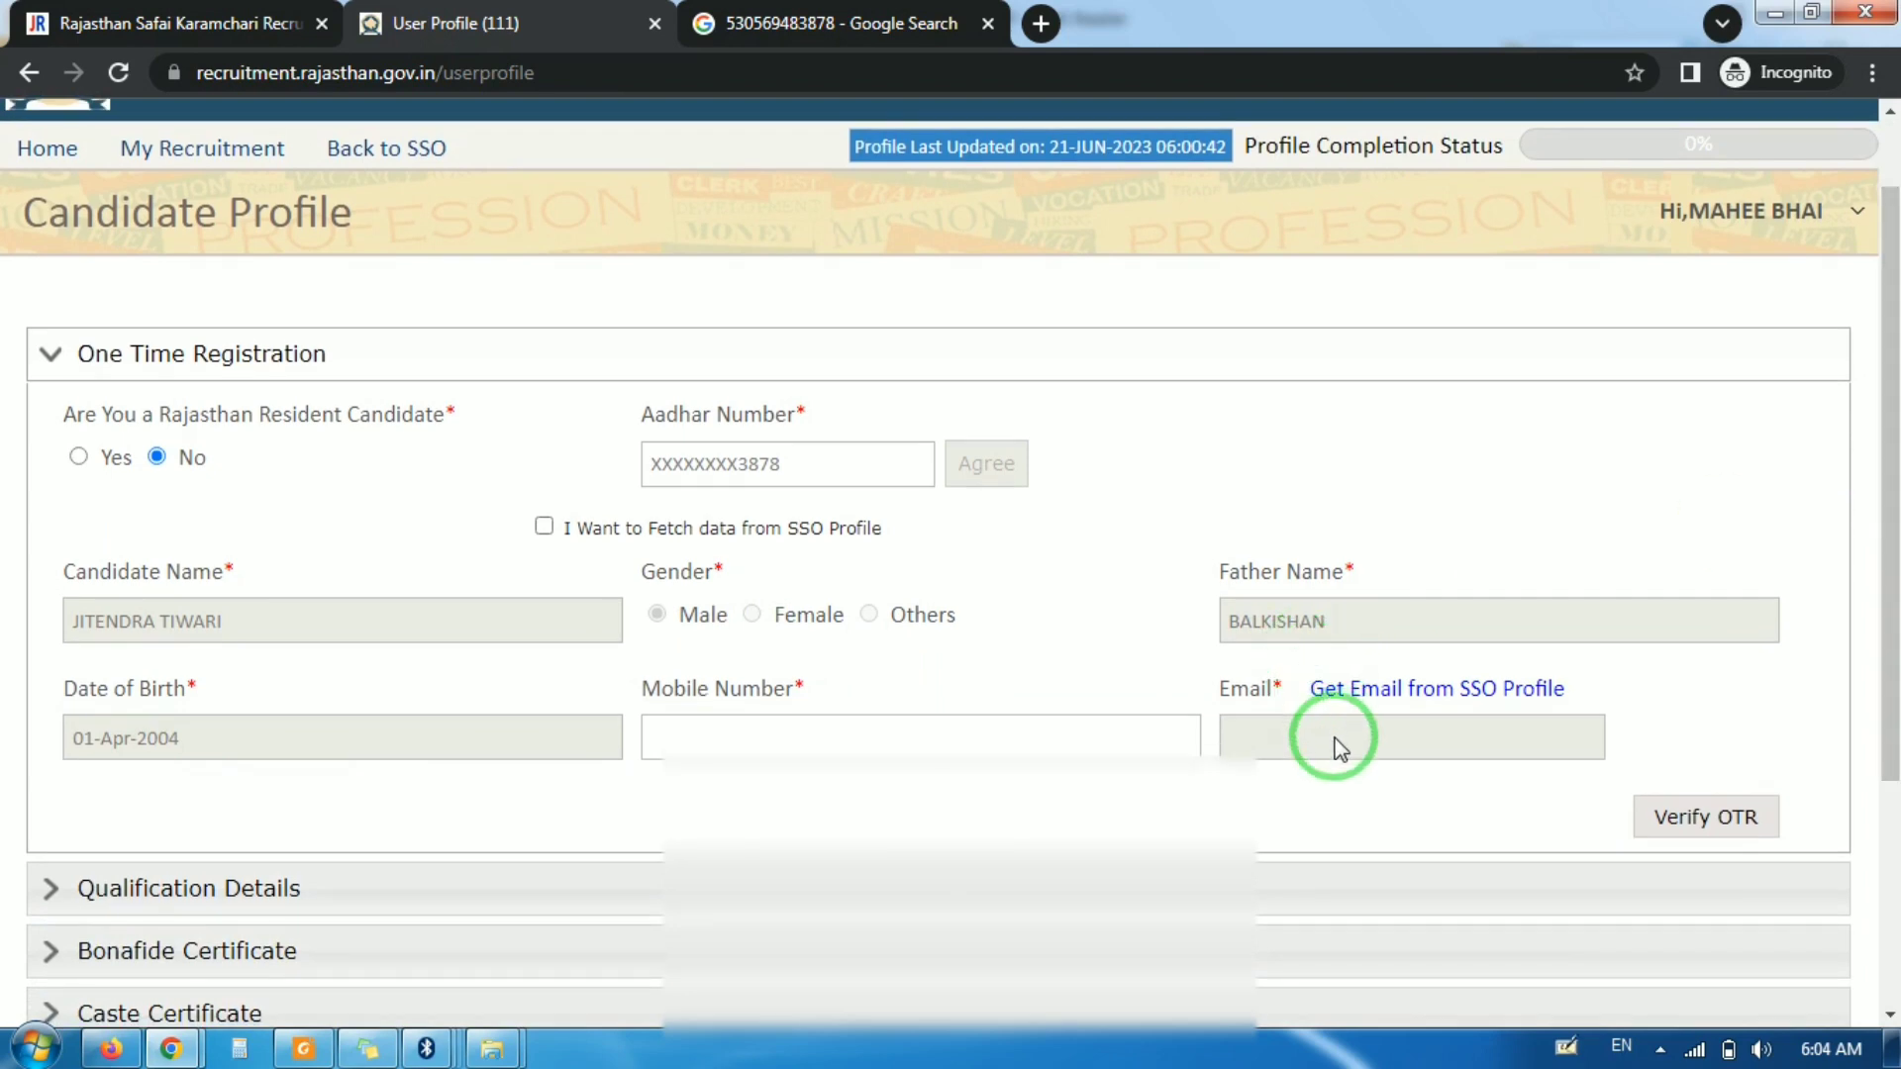
{"action": "left_click", "coordinate": [815, 732]}
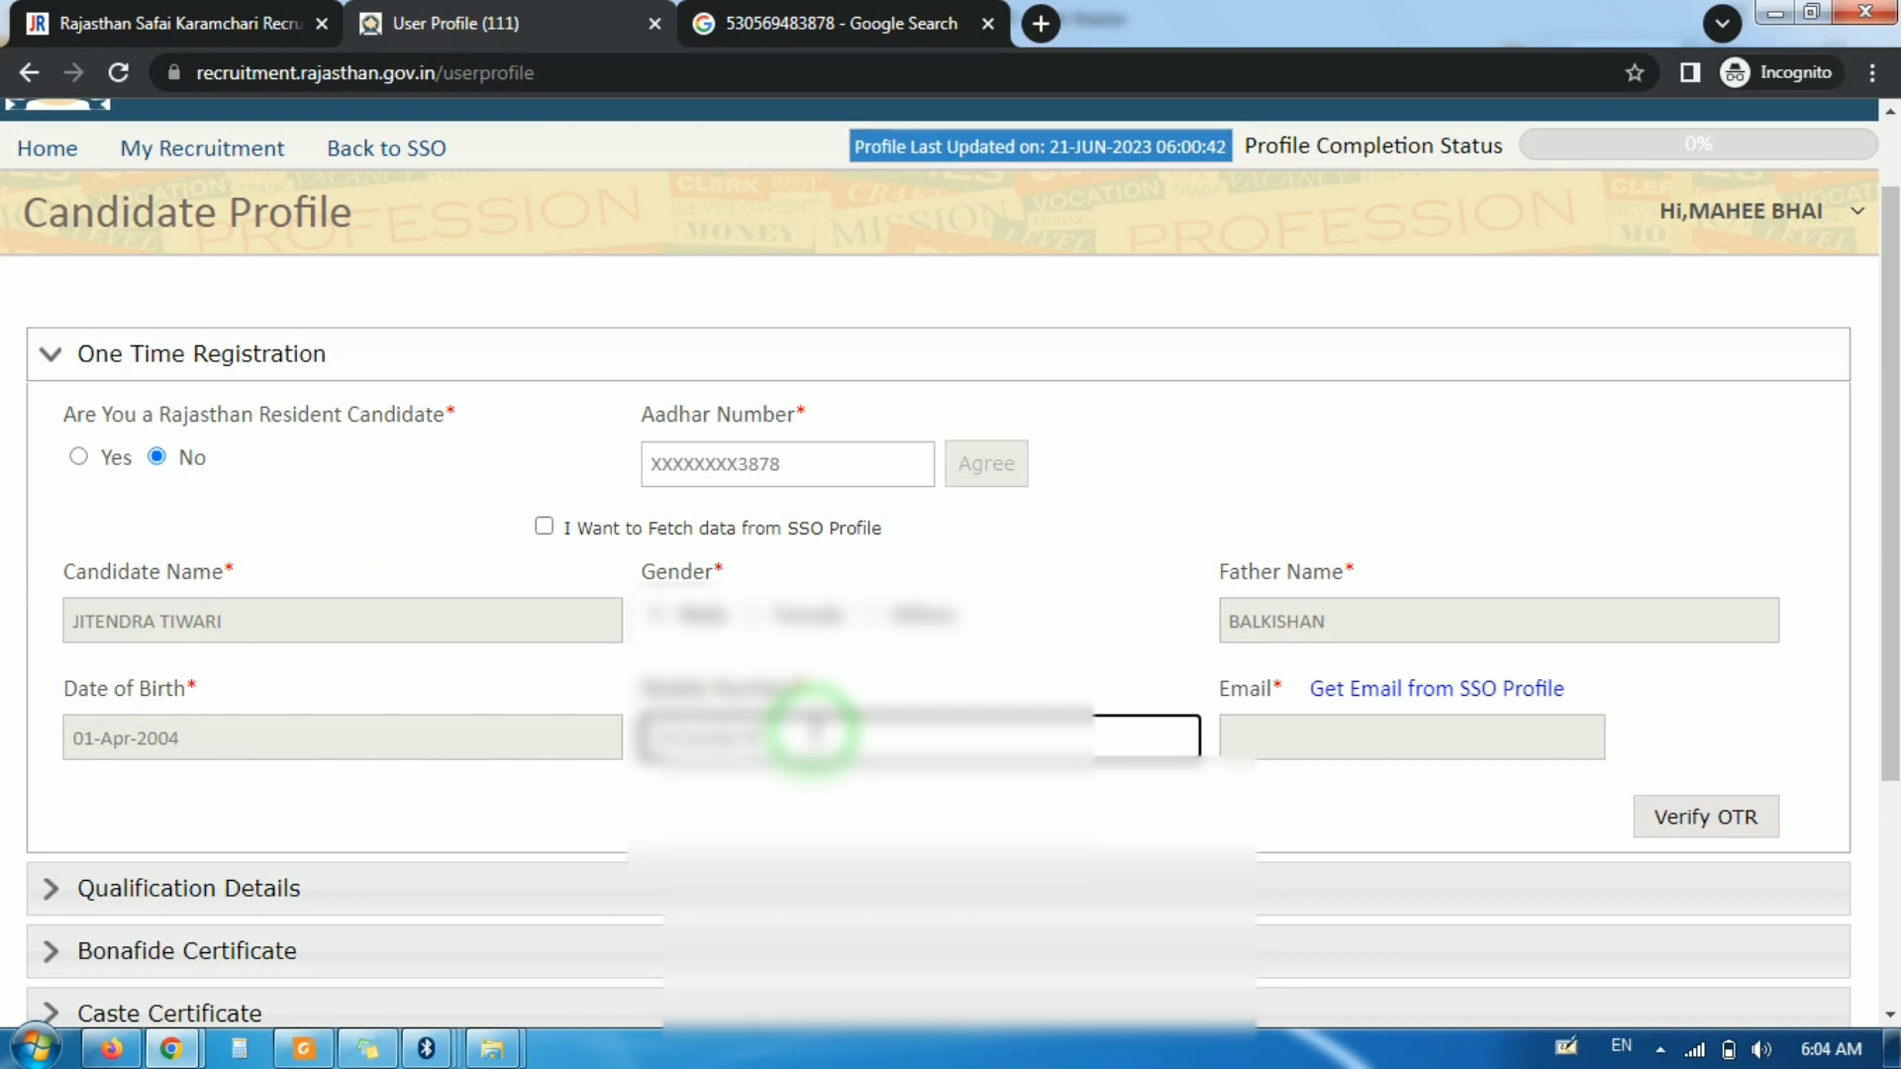
{"action": "left_click", "coordinate": [1686, 822]}
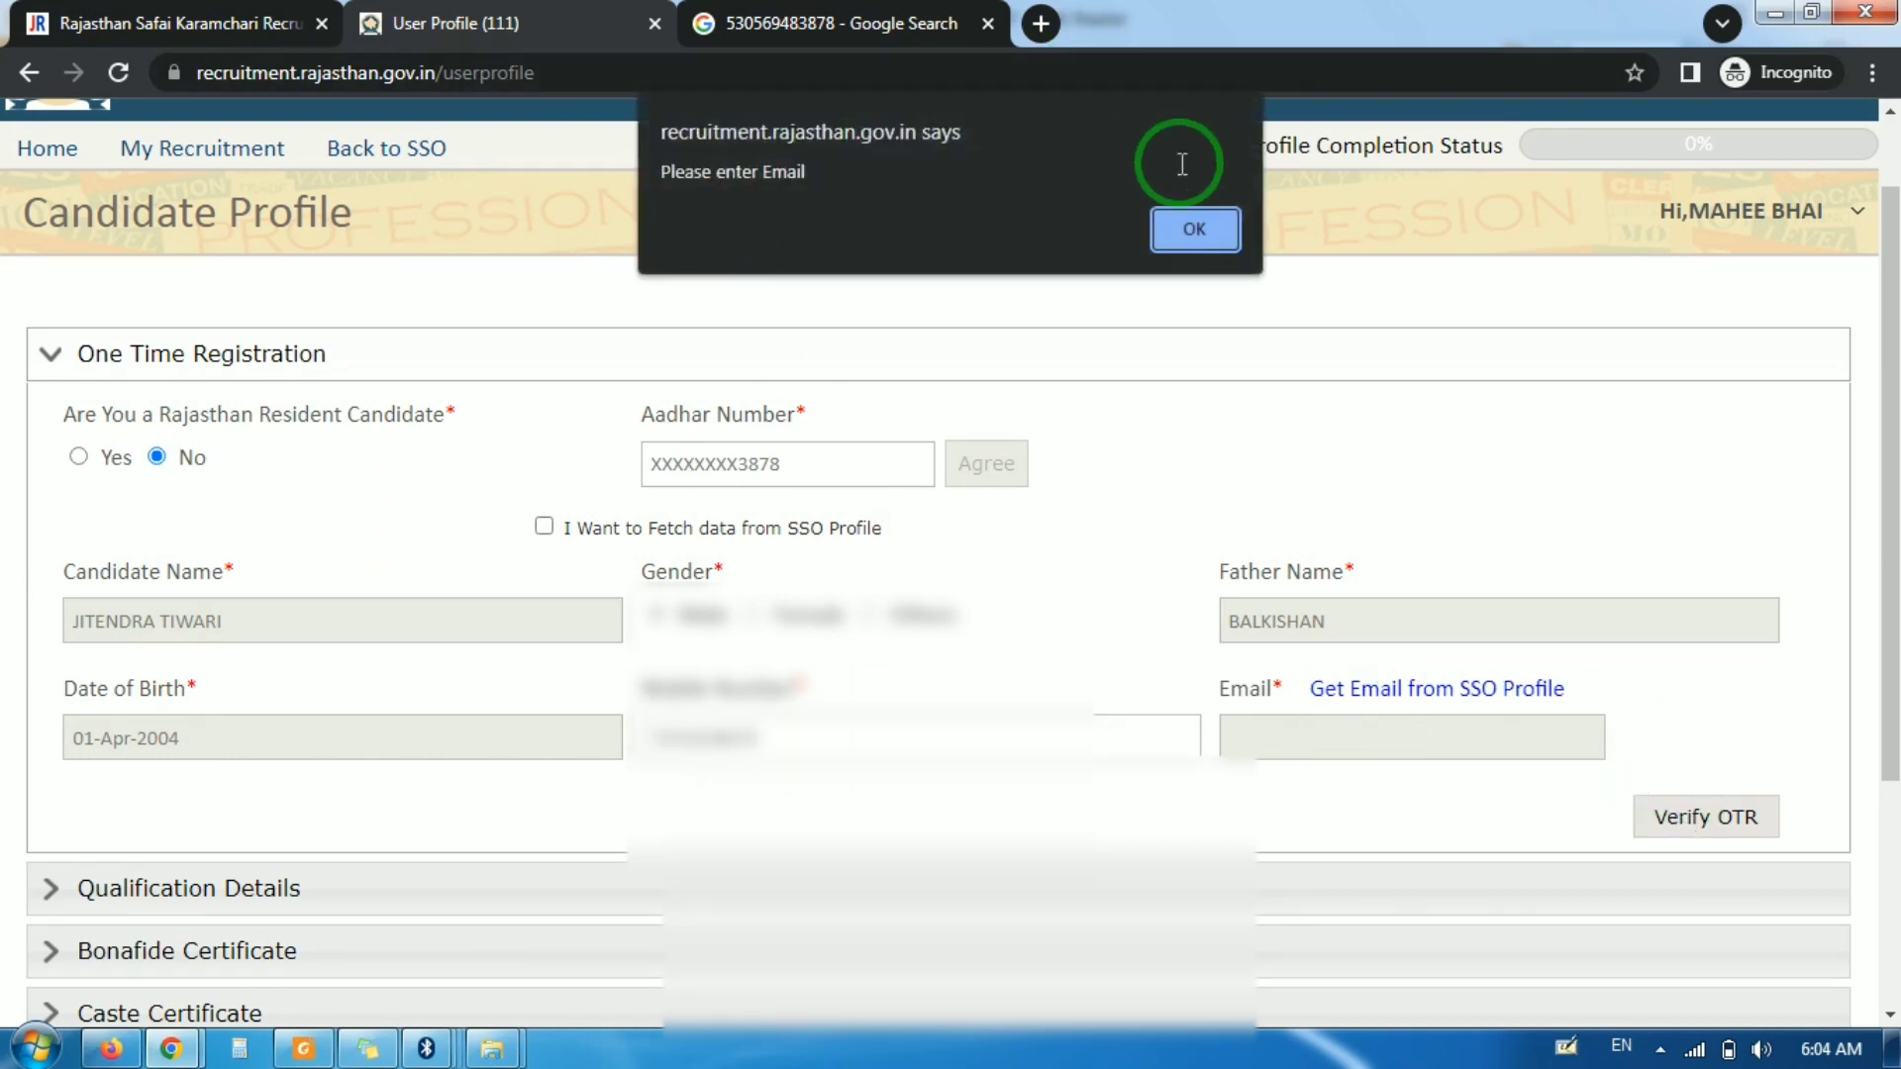
{"action": "left_click", "coordinate": [1192, 234]}
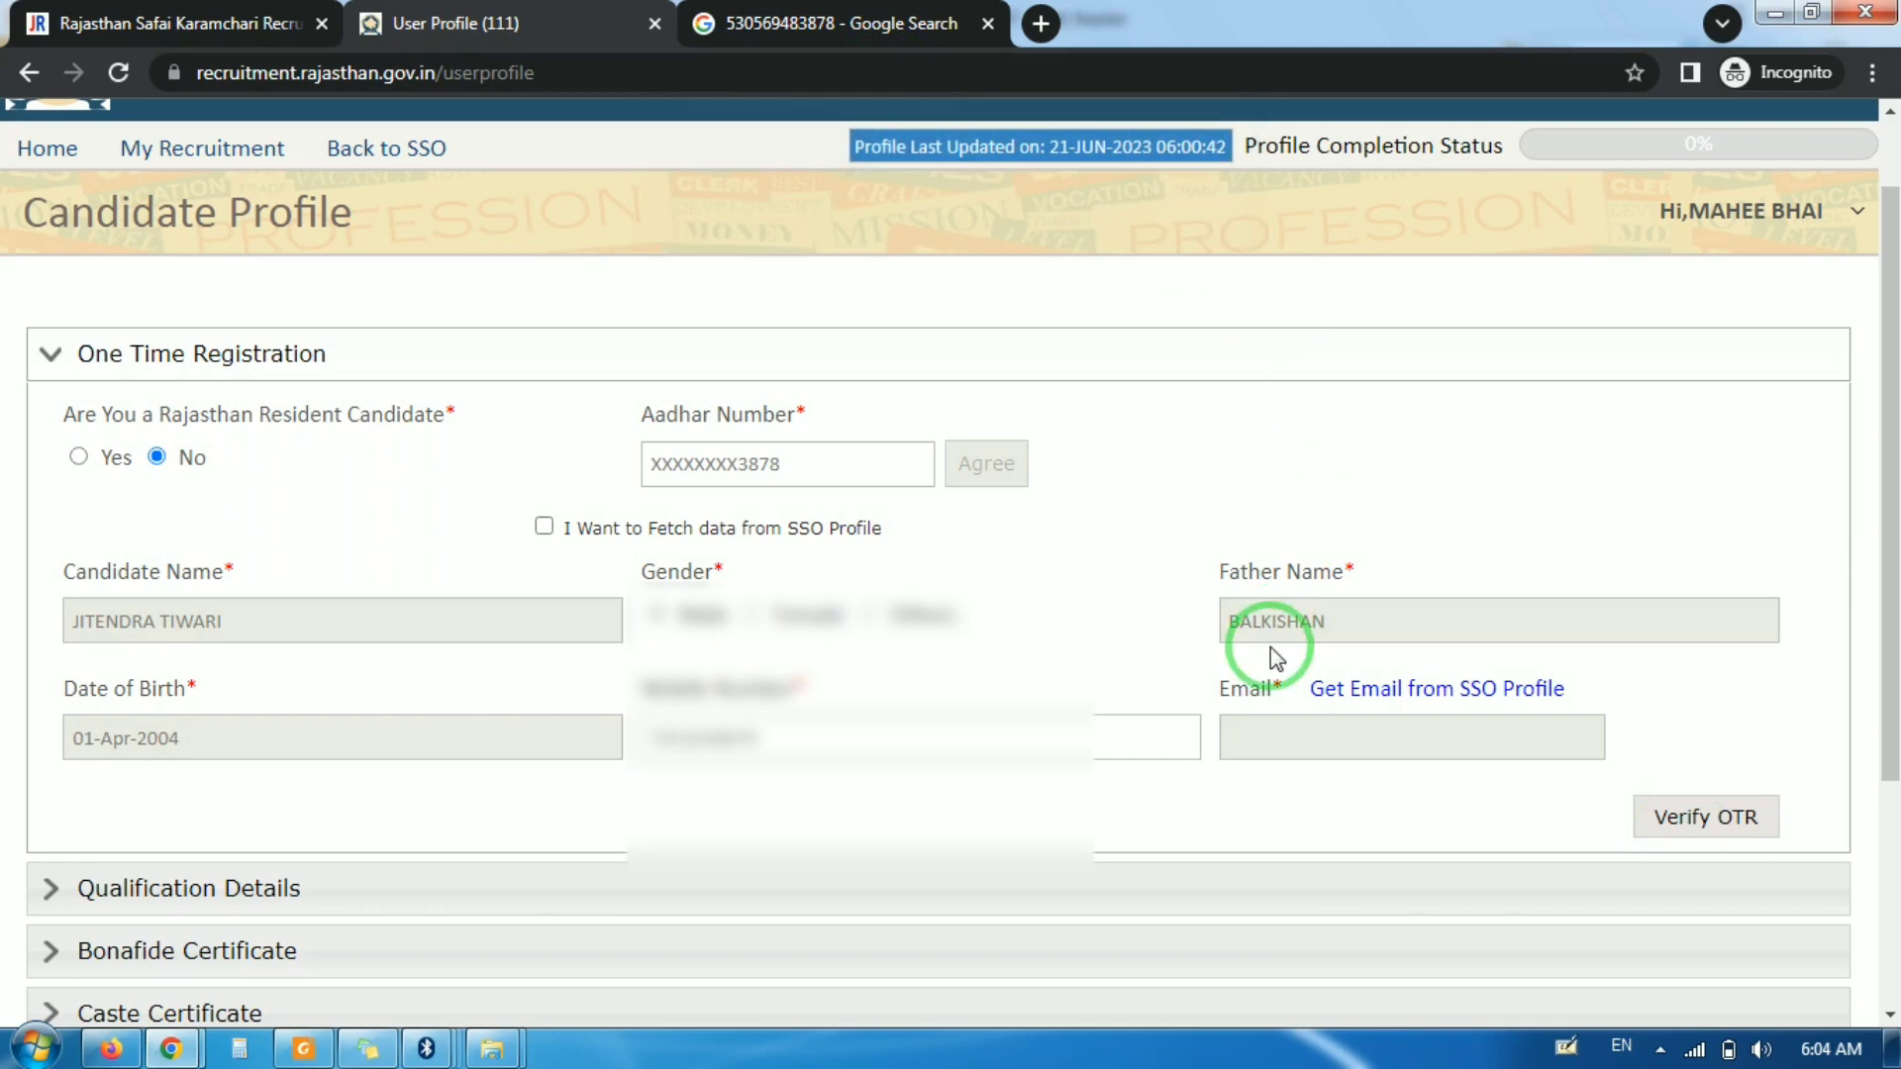
{"action": "left_click", "coordinate": [1355, 693]}
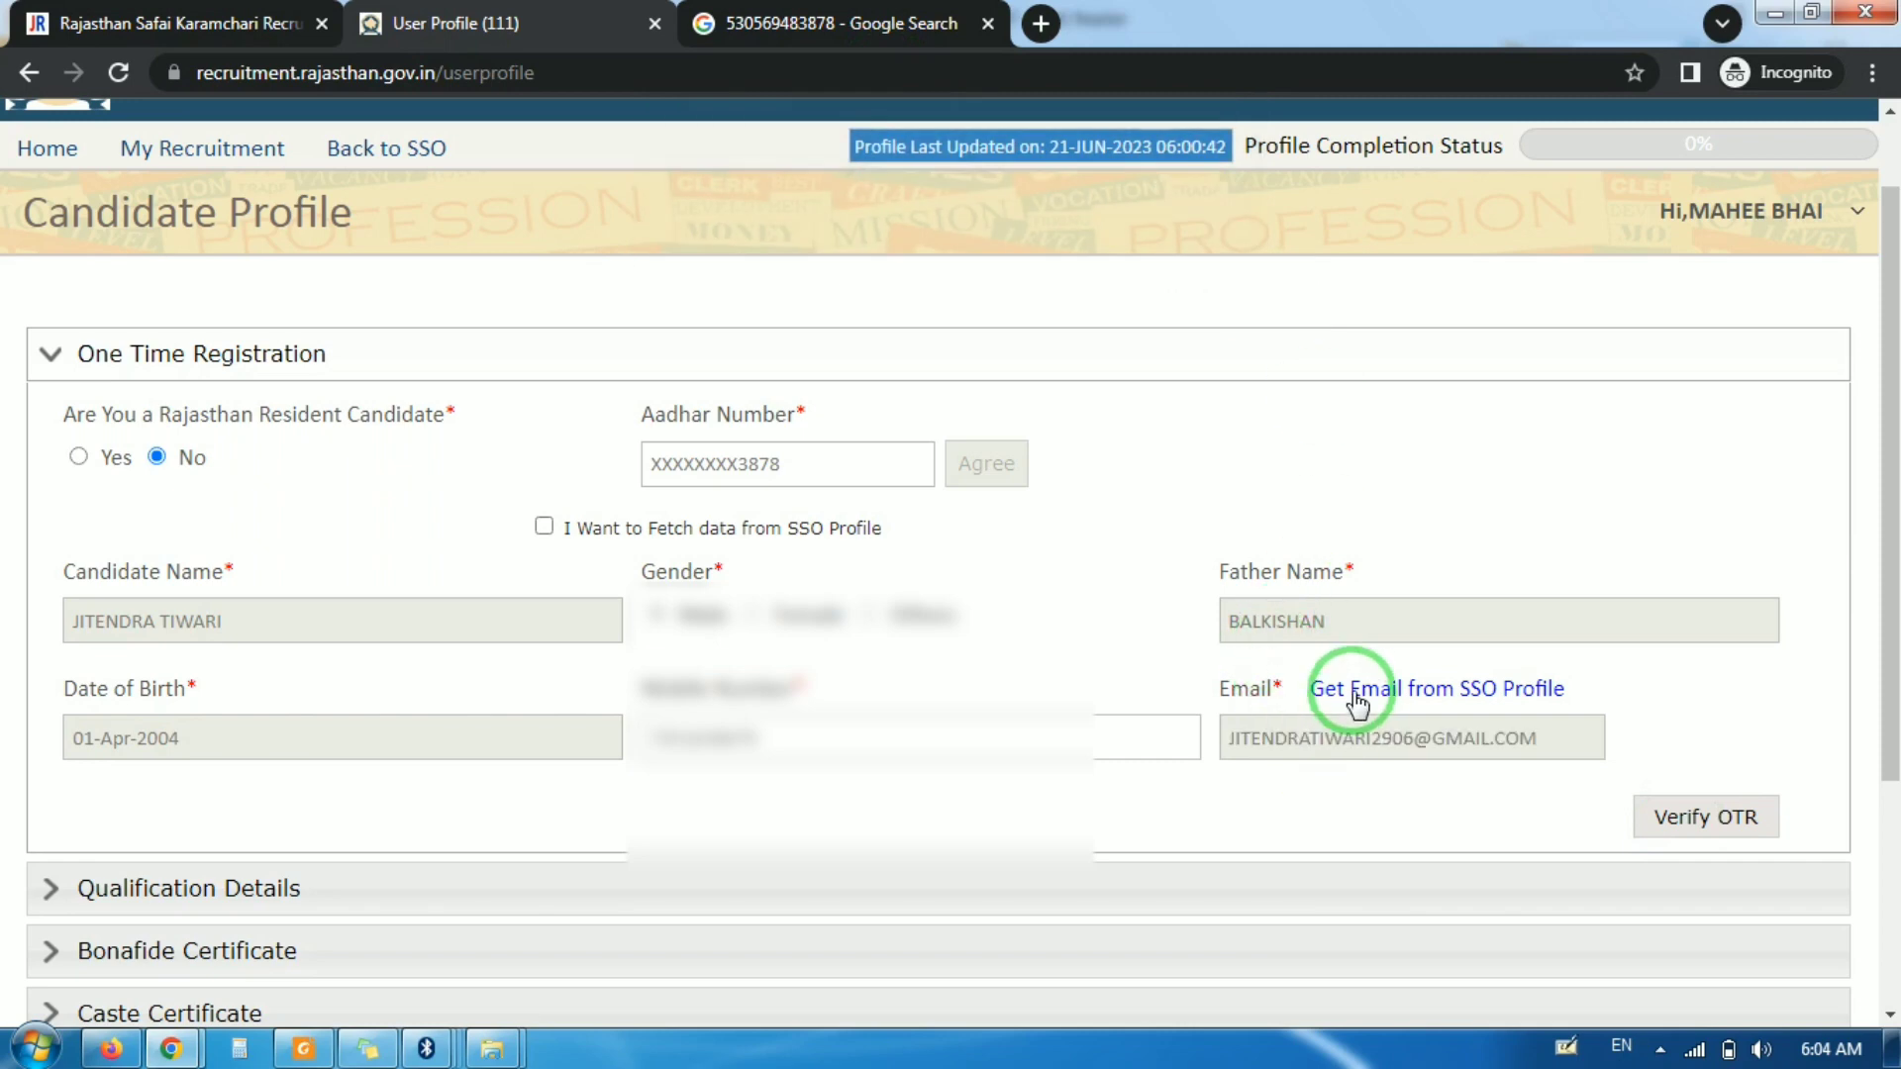
Step: Submit the One Time Registration details for verification and verify the one-time password sent to the mobile number
{"action": "left_click", "coordinate": [1672, 819]}
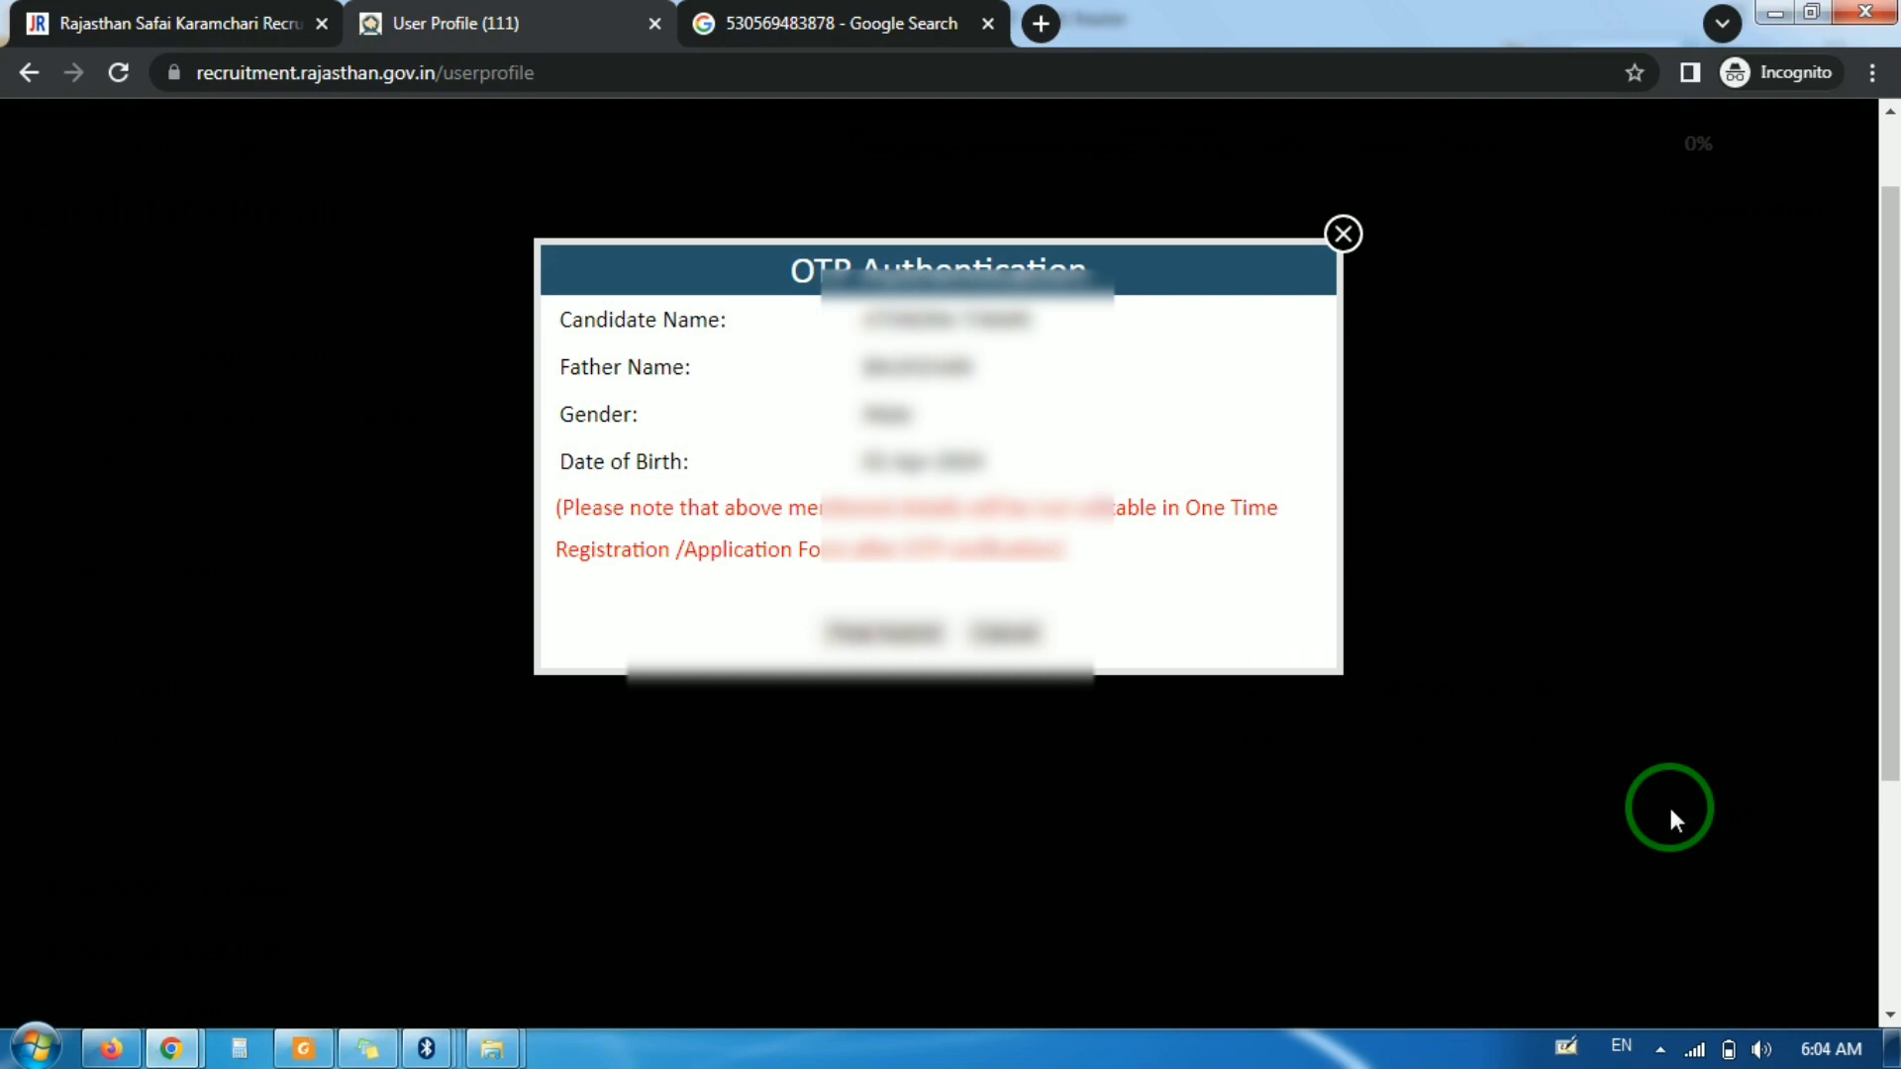
{"action": "left_click", "coordinate": [861, 639]}
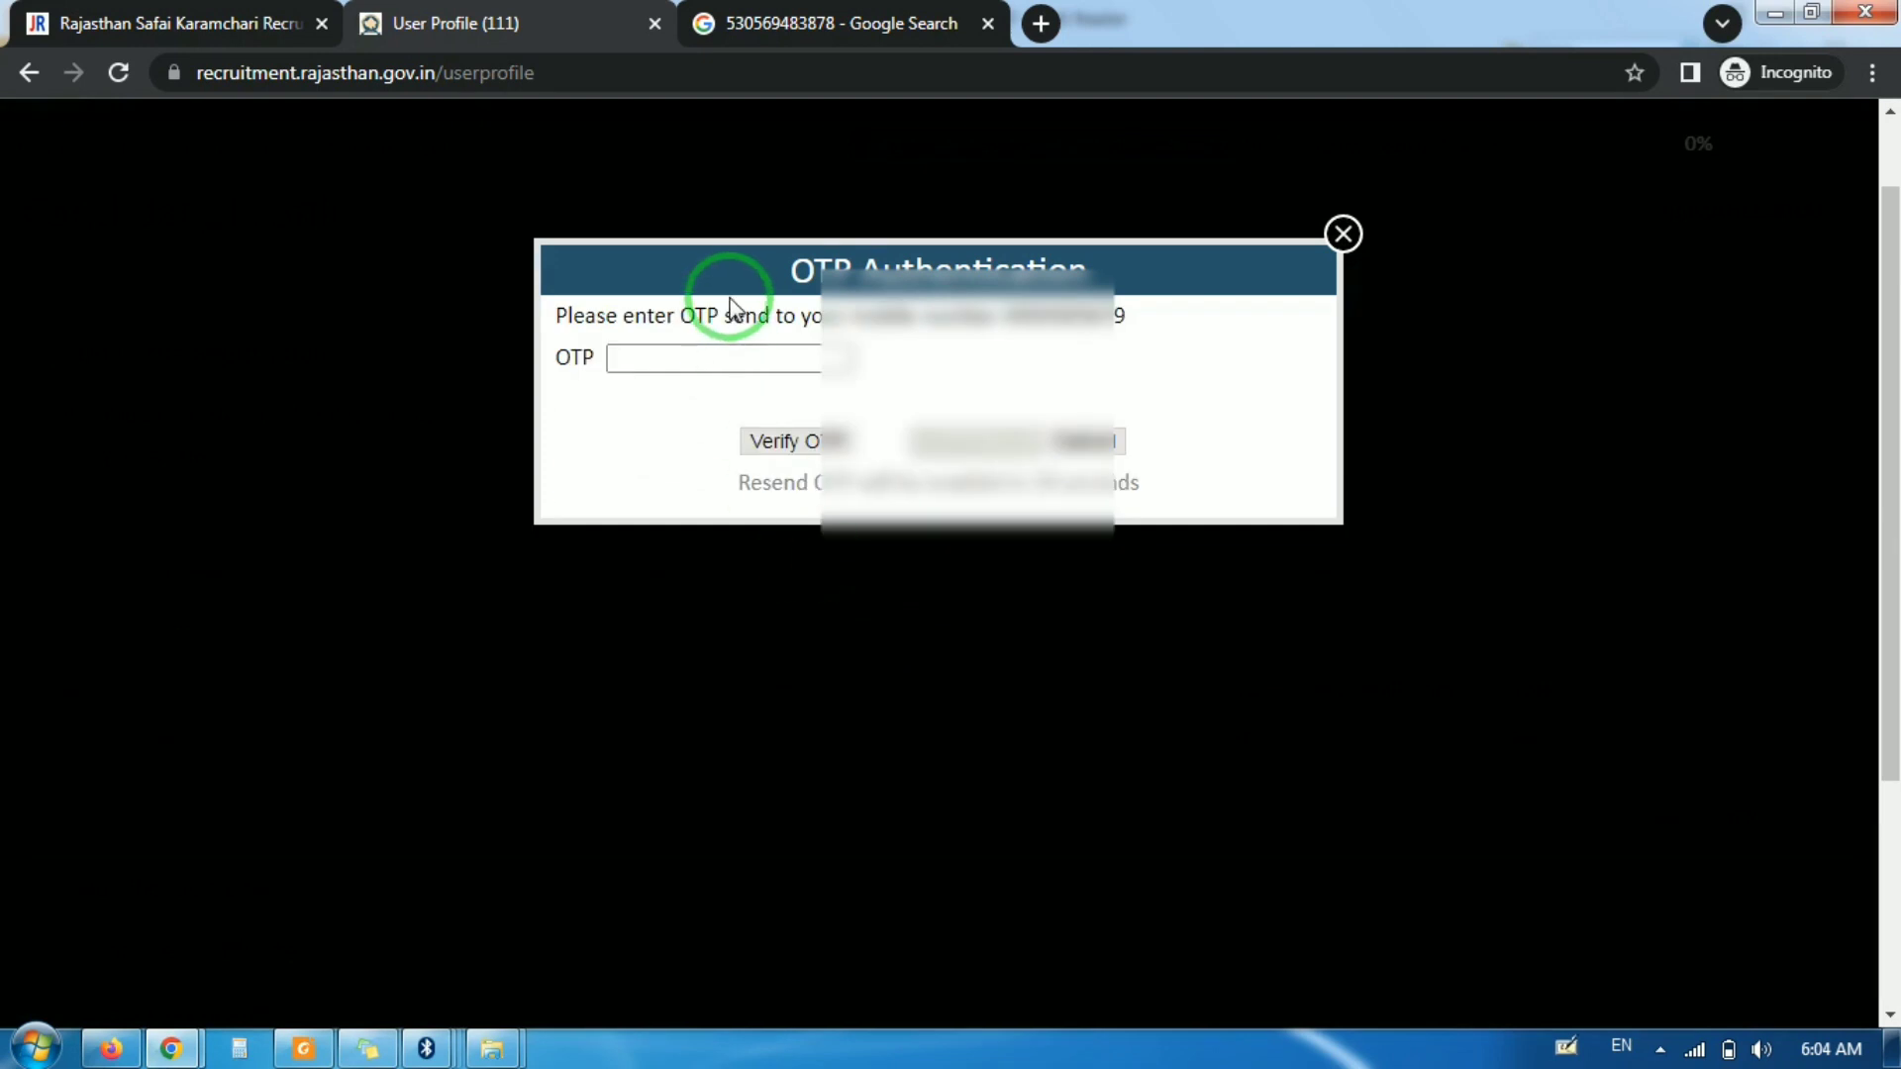
{"action": "left_click", "coordinate": [730, 358]}
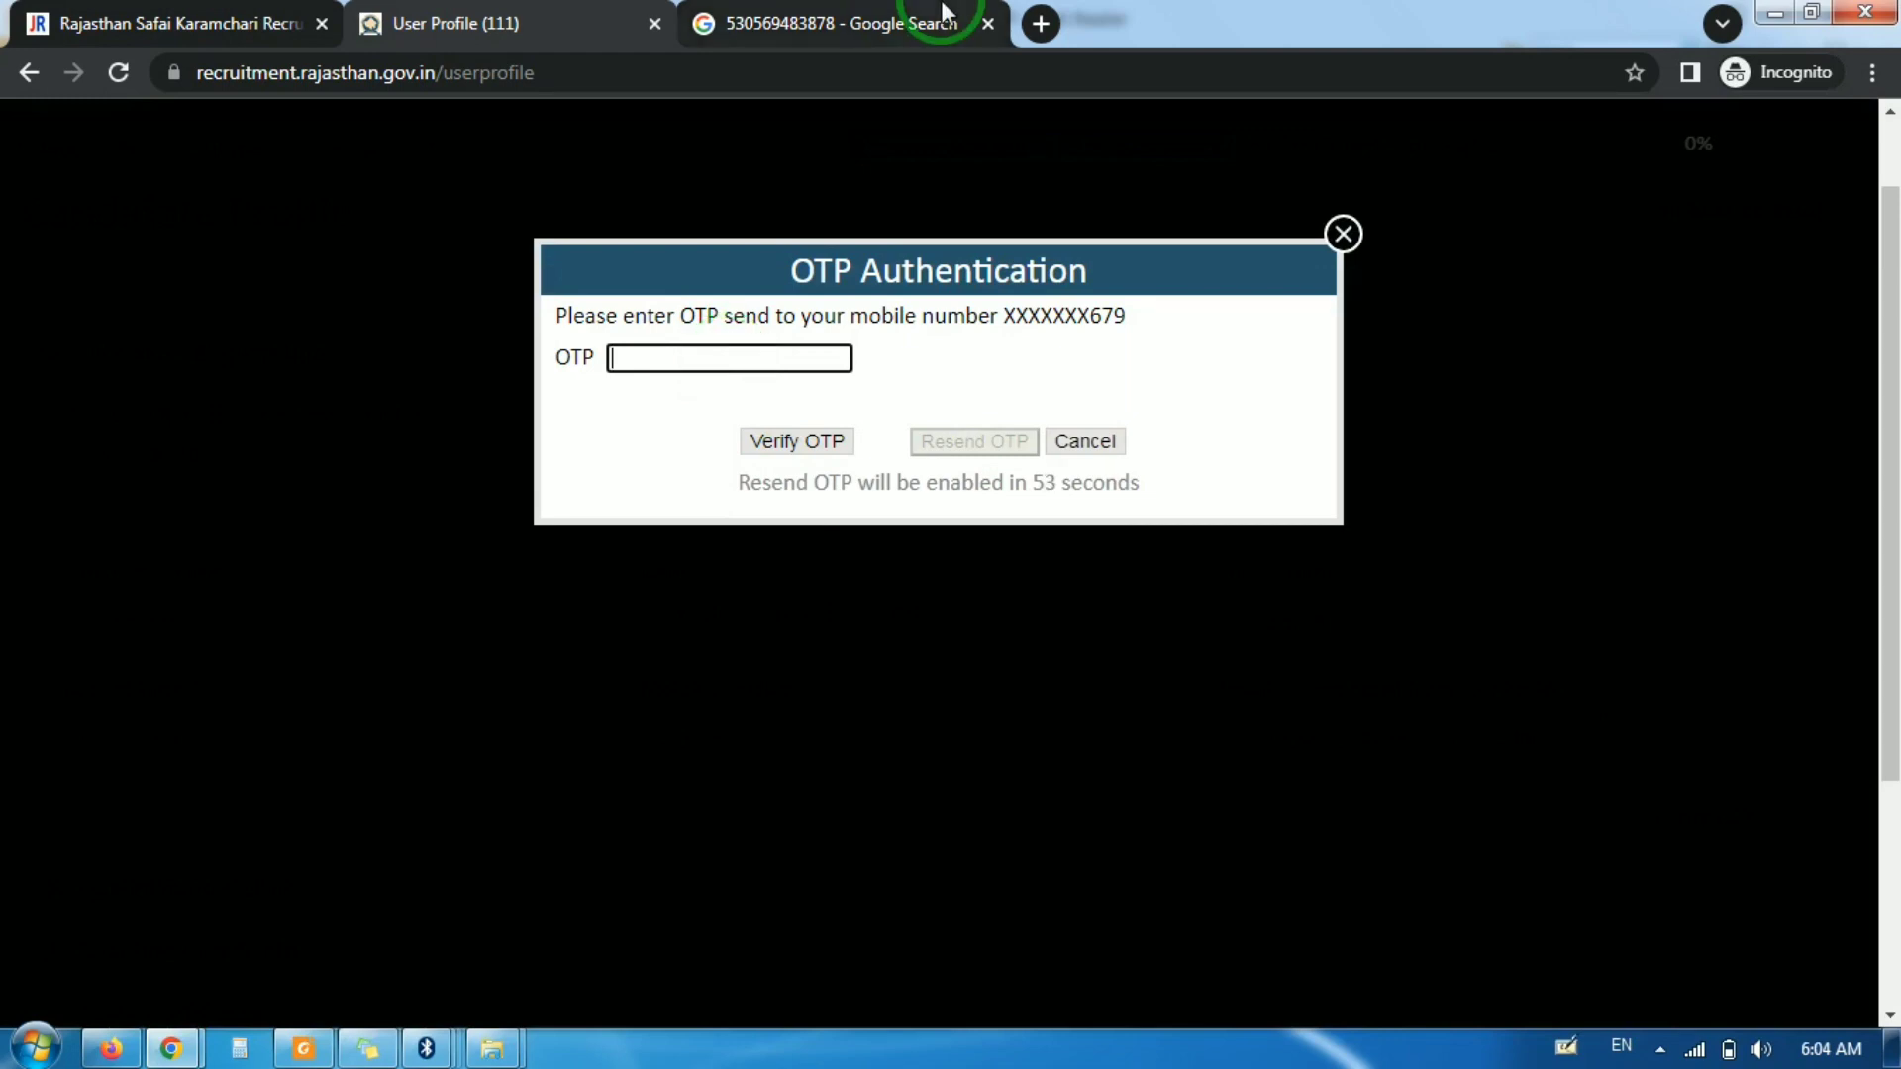
{"action": "mouse_move", "coordinate": [941, 12]}
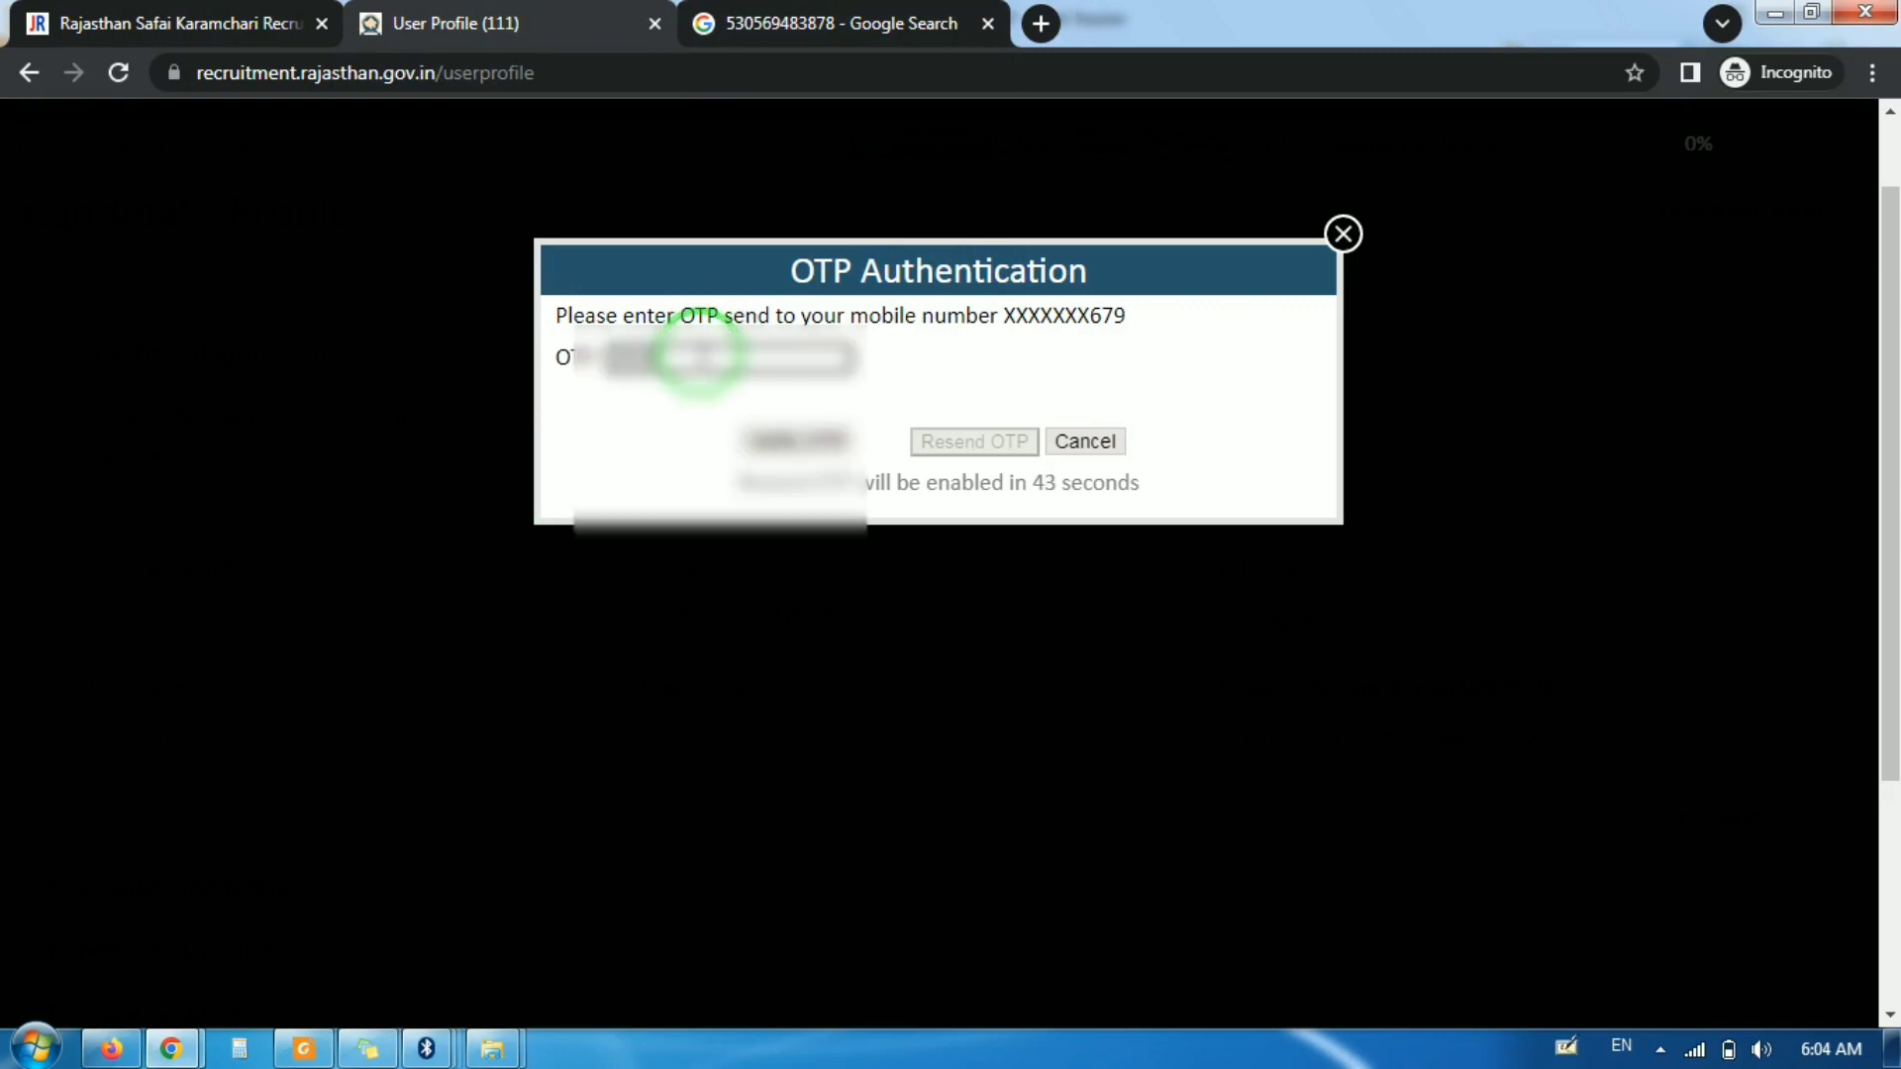
{"action": "left_click", "coordinate": [822, 441]}
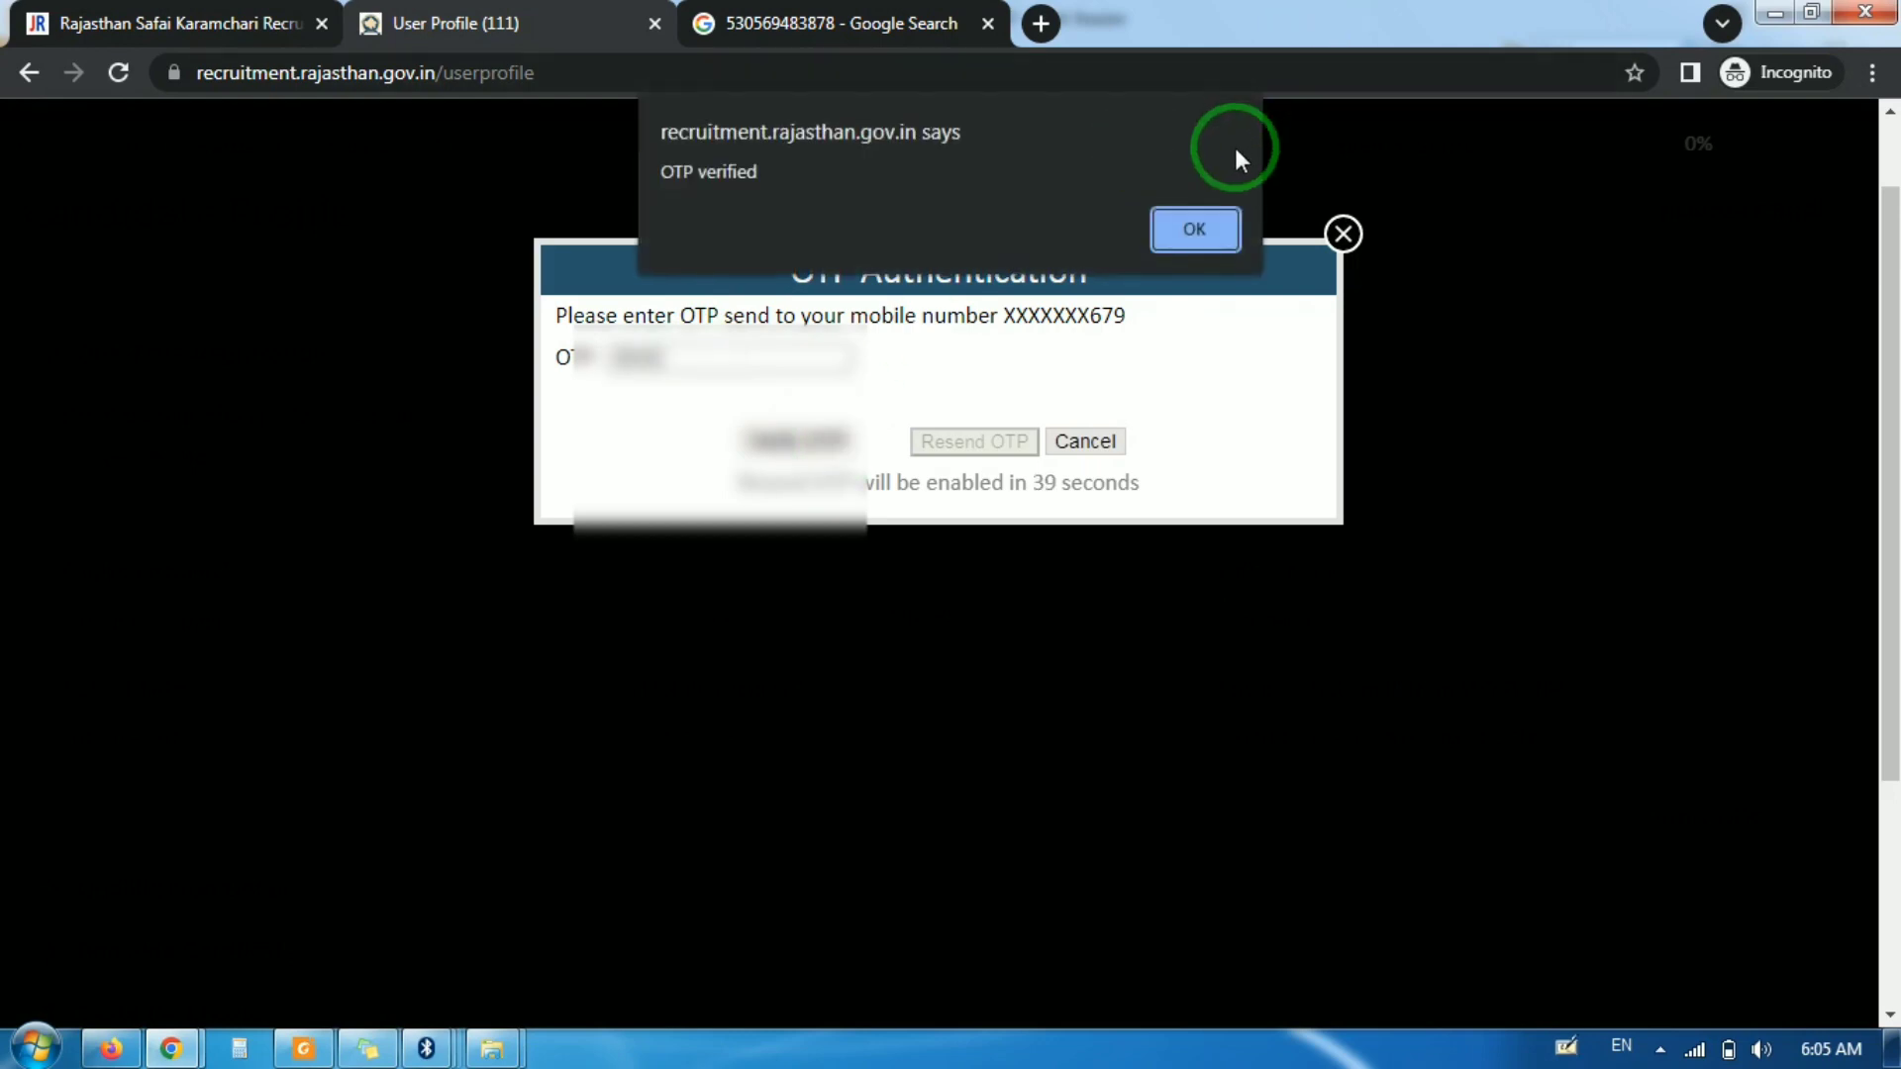
Step: Acknowledge the one-time password verification and the saved One Time Registration, and expand the Qualification Details section
{"action": "left_click", "coordinate": [1193, 233]}
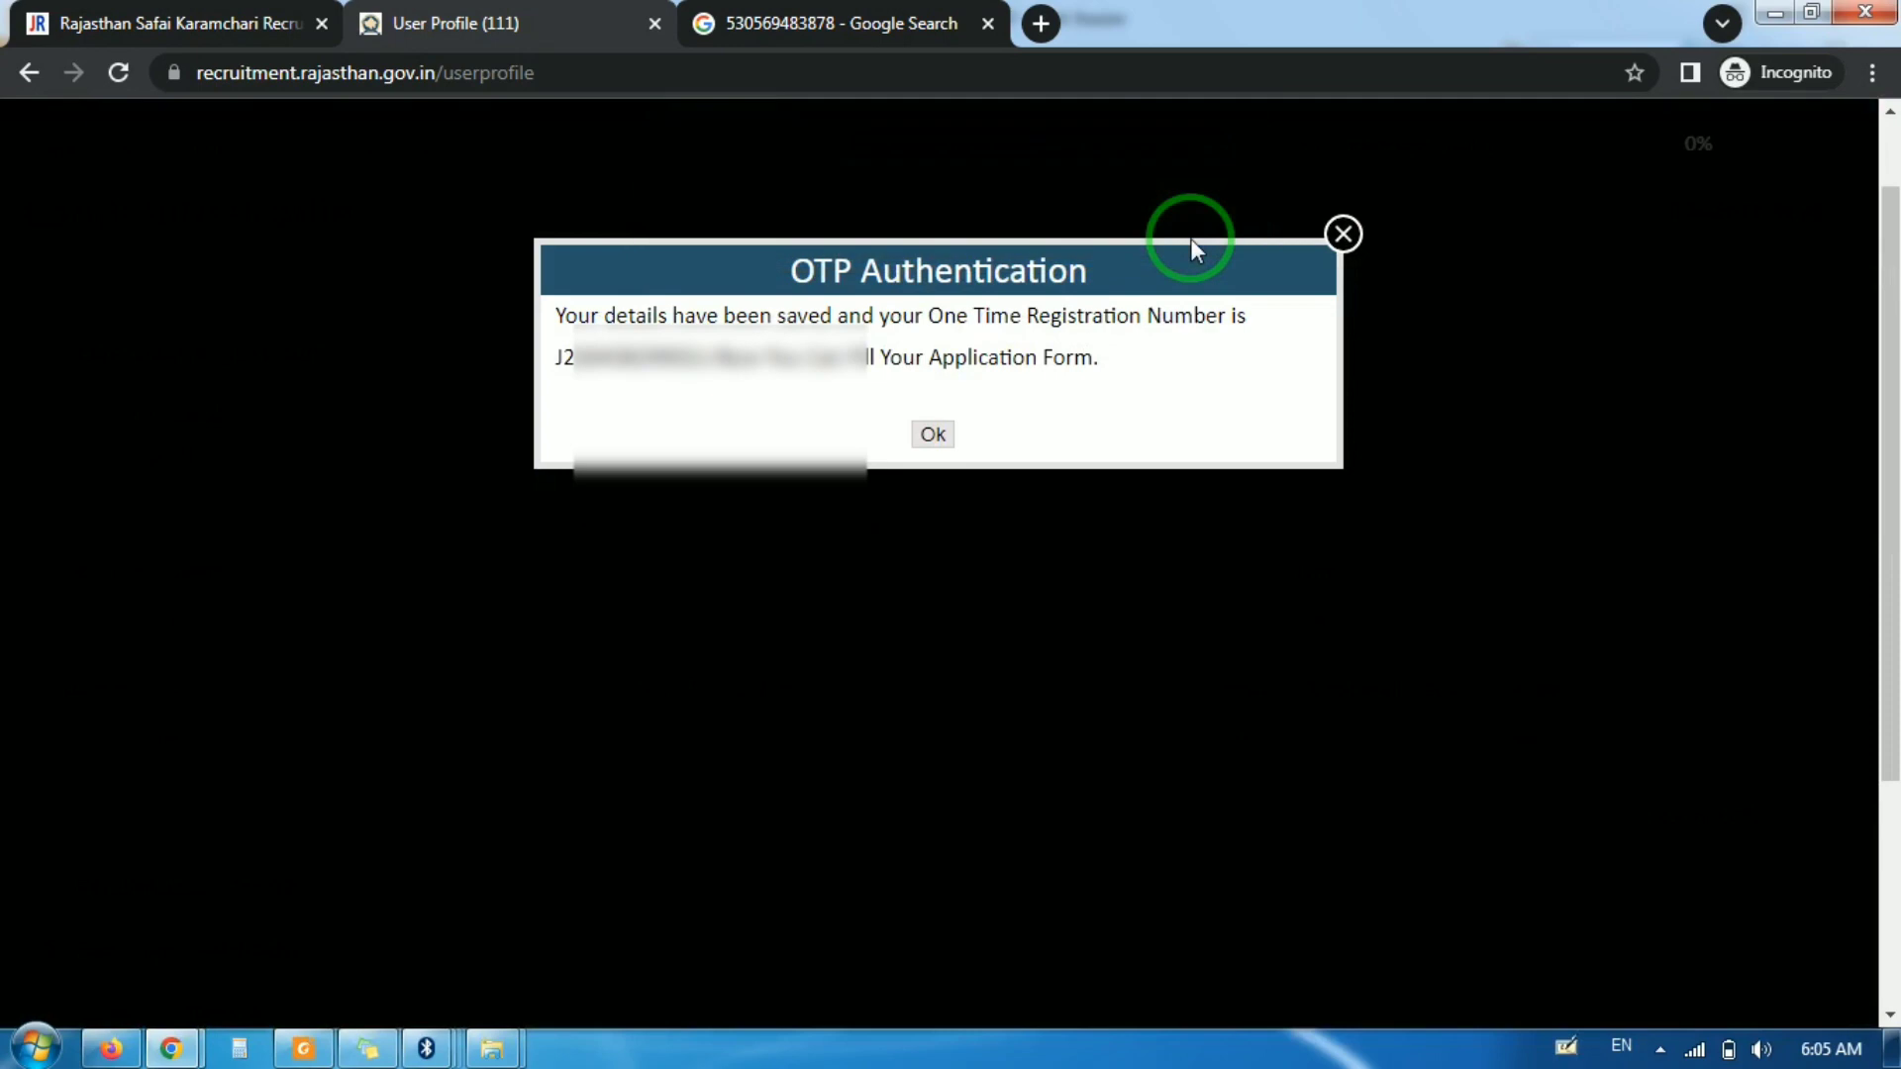
{"action": "left_click", "coordinate": [936, 431]}
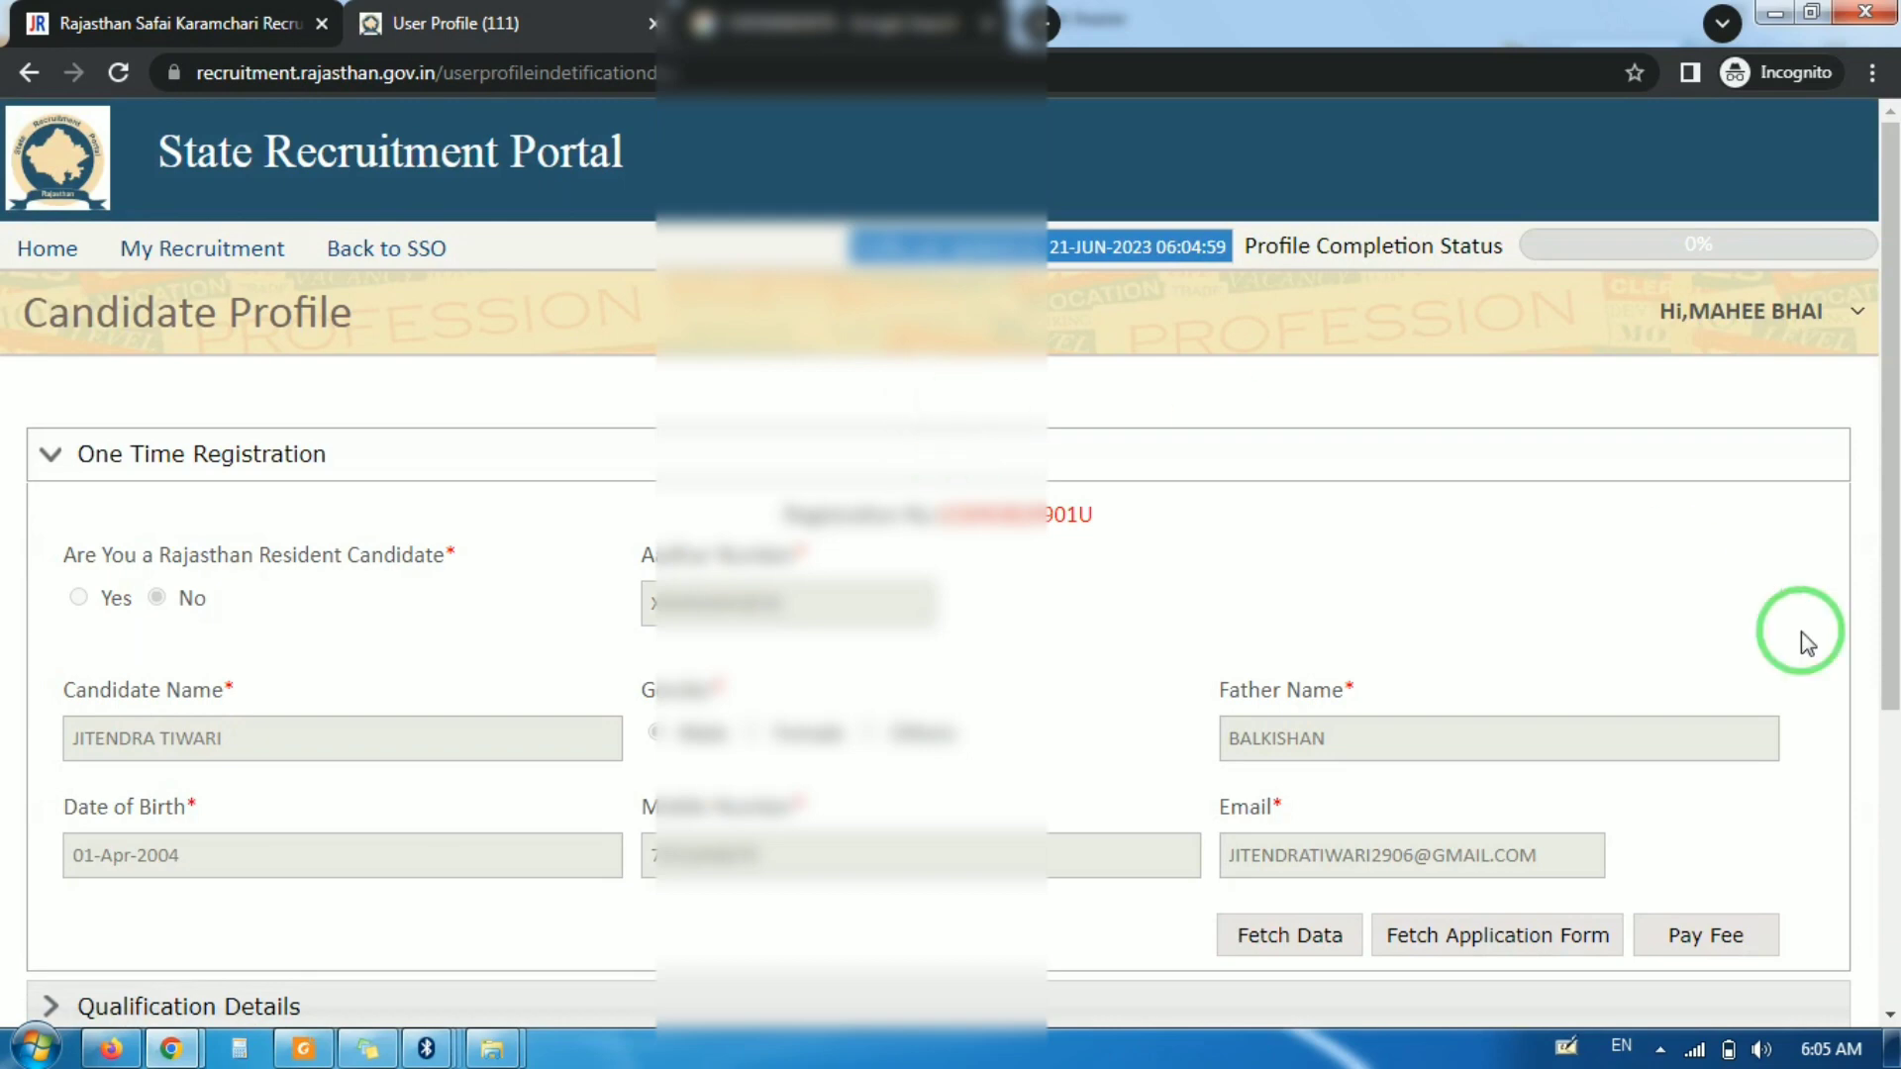
{"action": "left_click_drag", "start_coordinate": [1893, 442], "coordinate": [1884, 604]}
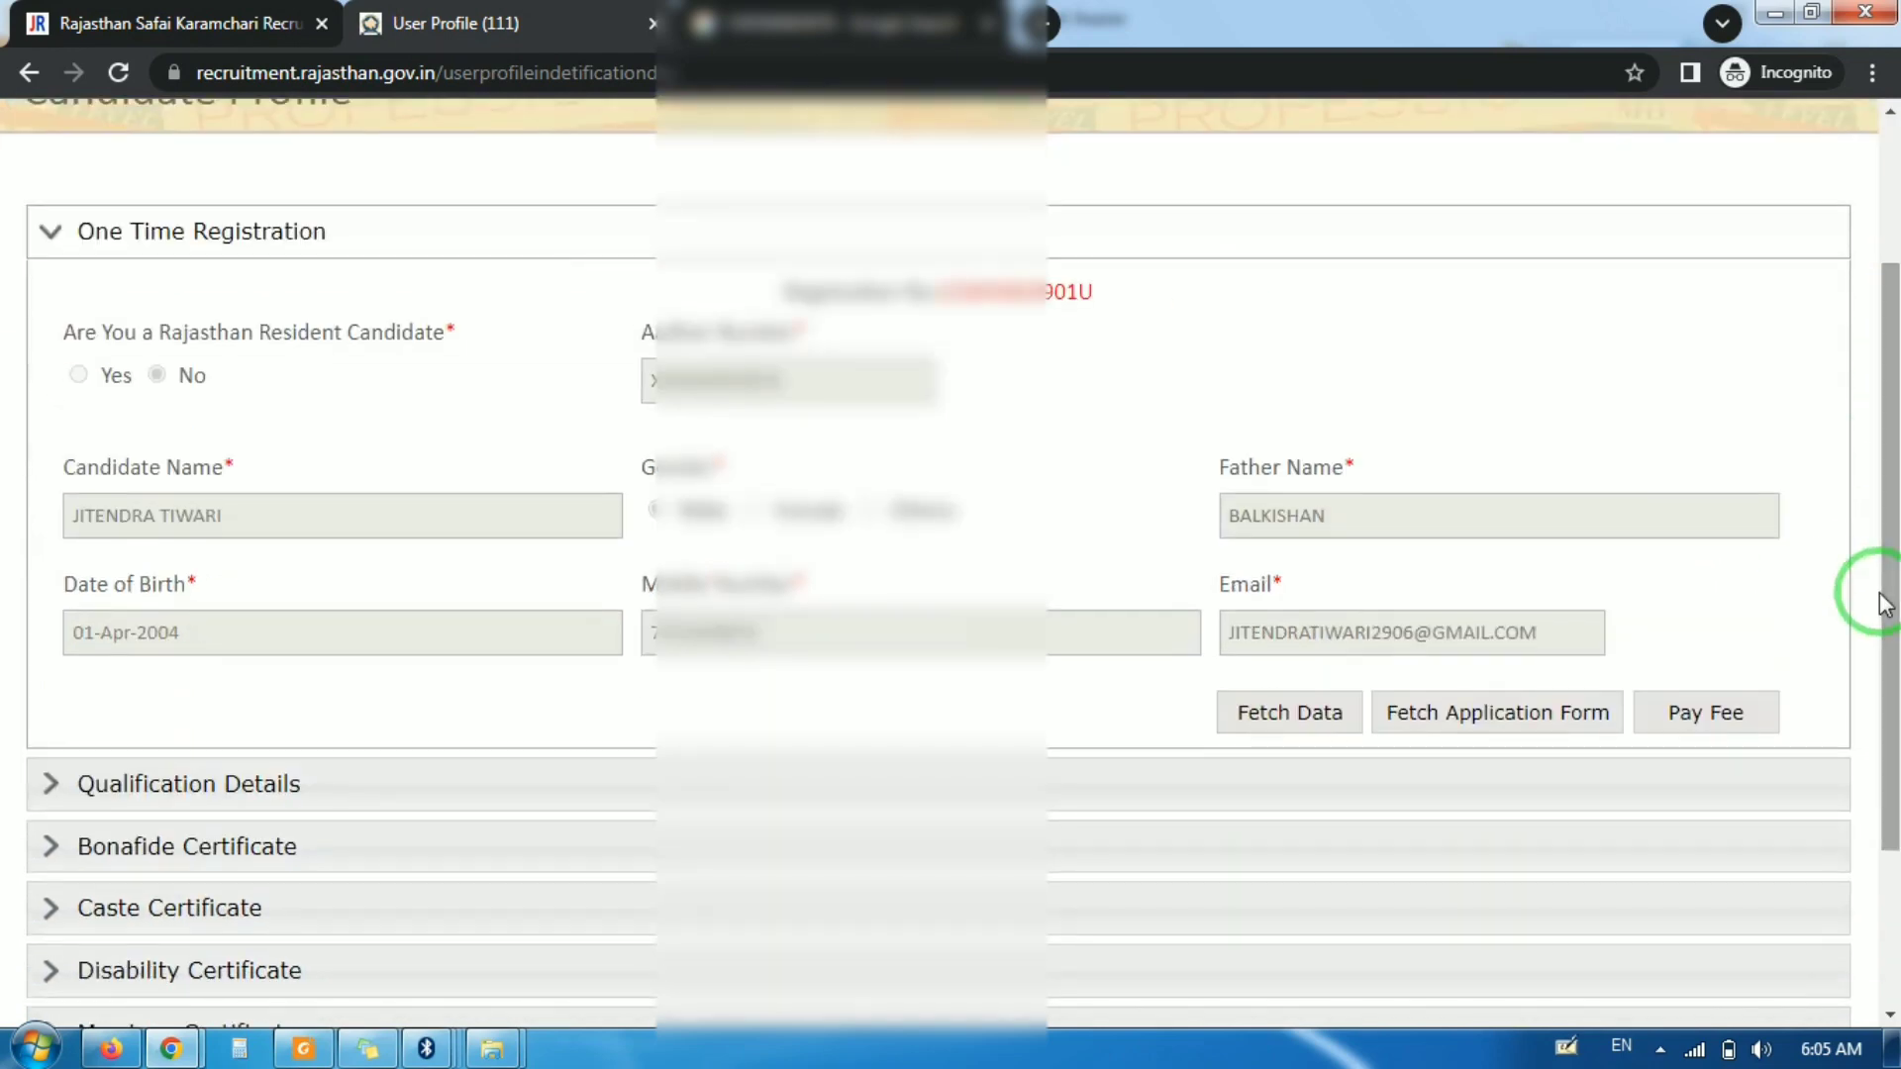
{"action": "left_click", "coordinate": [817, 773]}
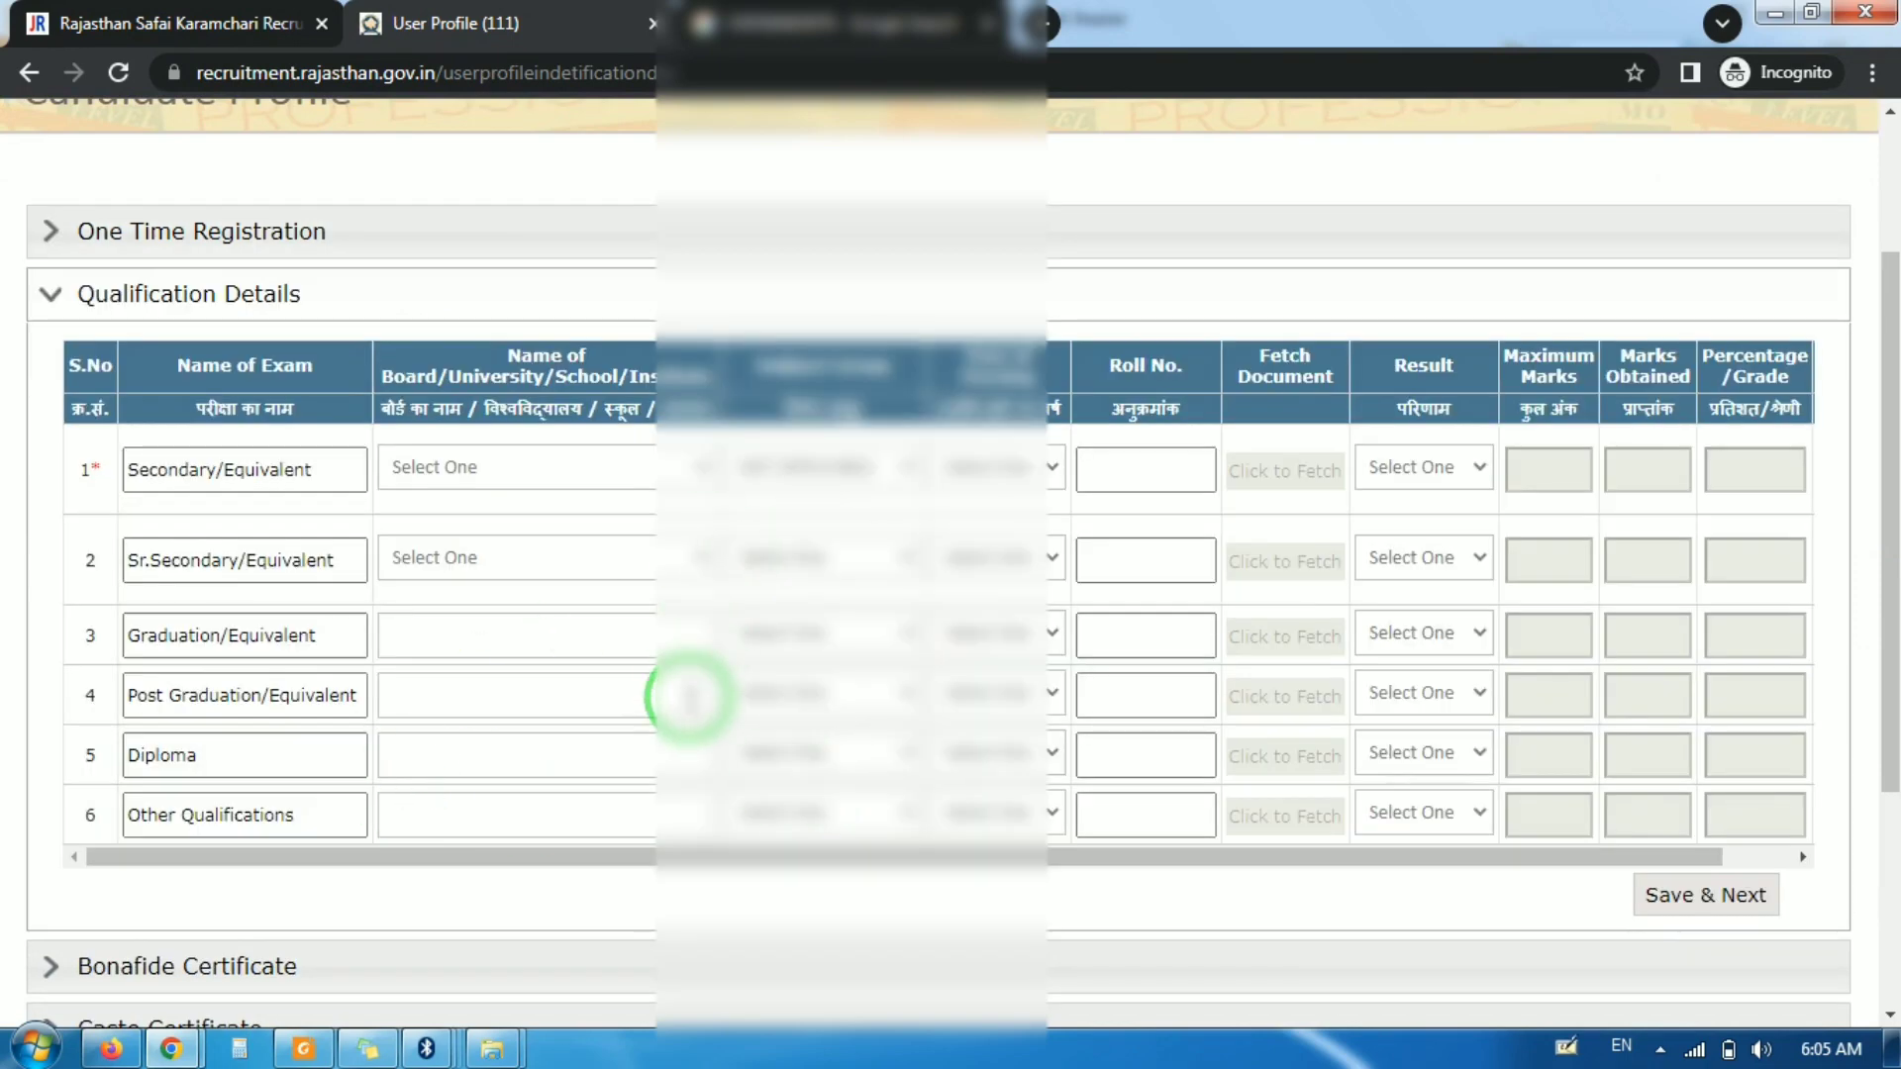
Step: Try to open the Bonafide Certificate section, dismiss the alert, and look over the qualification table and remaining certificate sections
{"action": "left_click", "coordinate": [335, 975]}
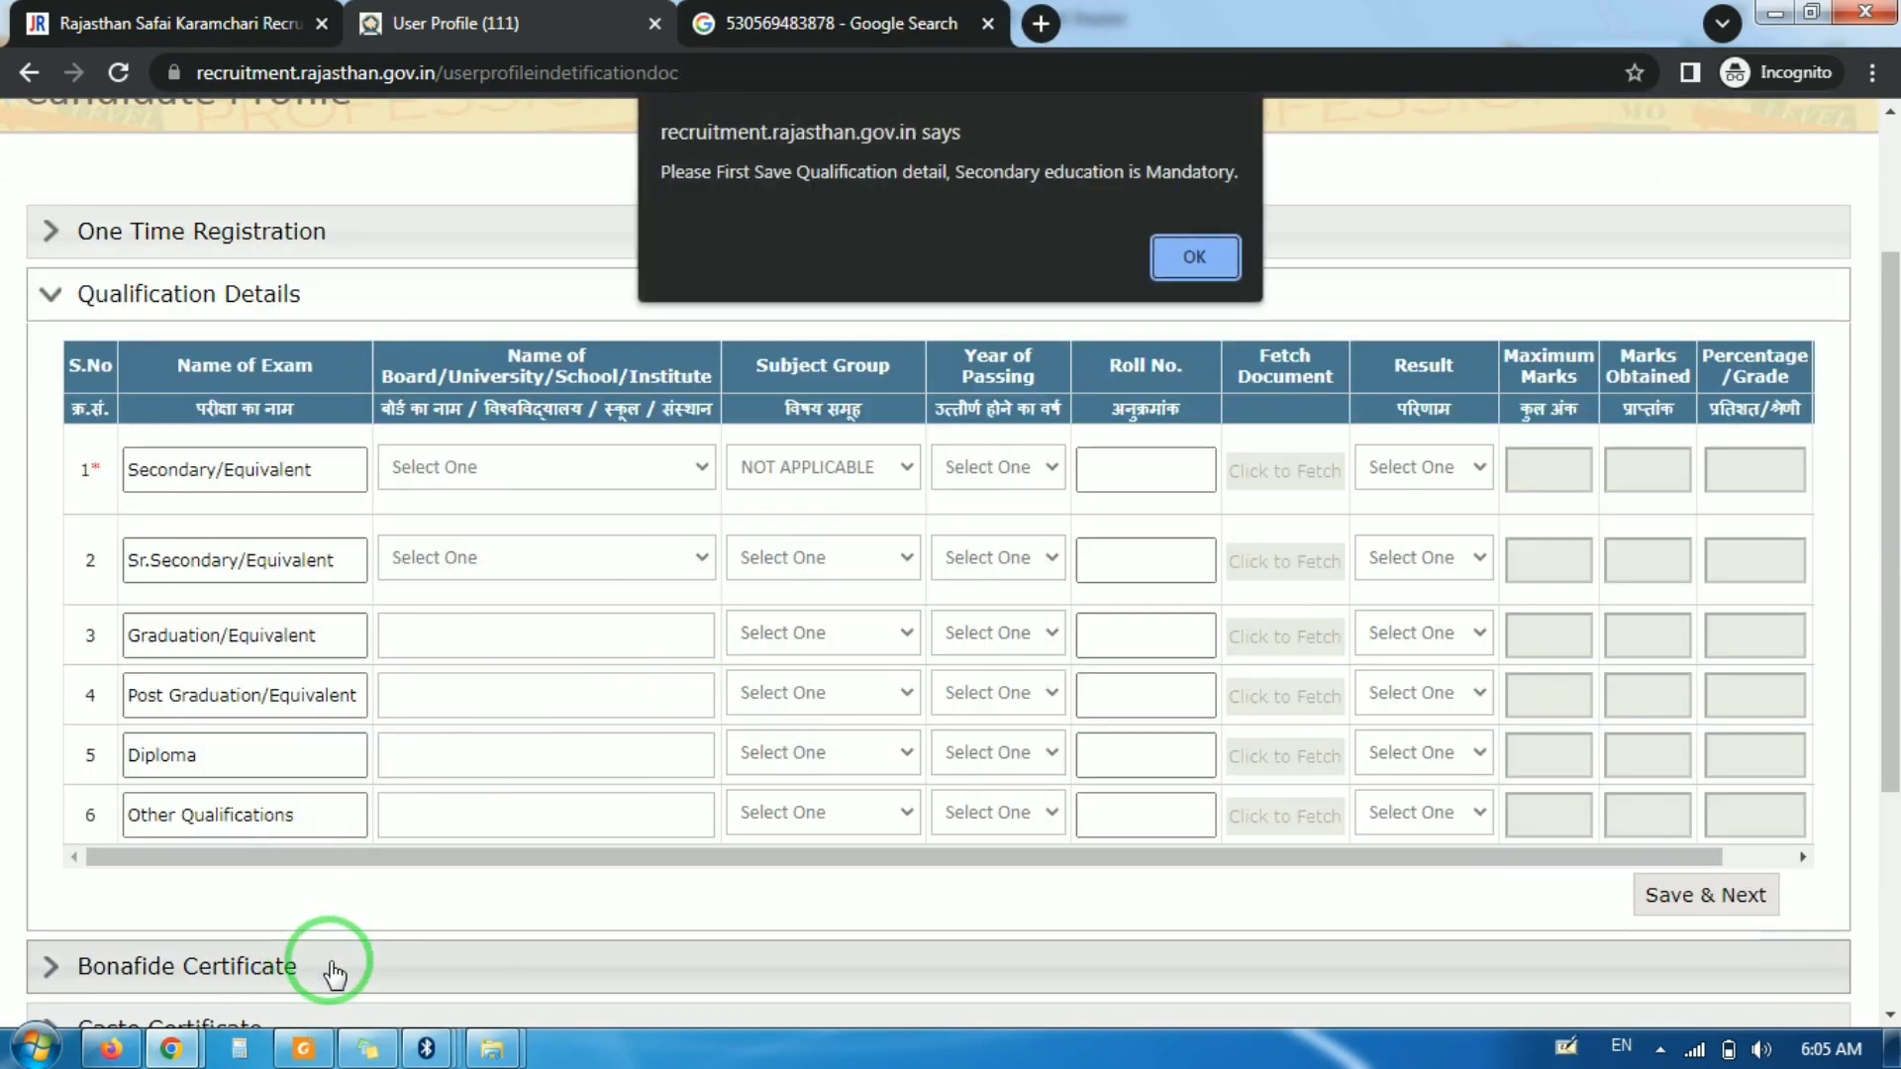
{"action": "left_click", "coordinate": [1194, 260]}
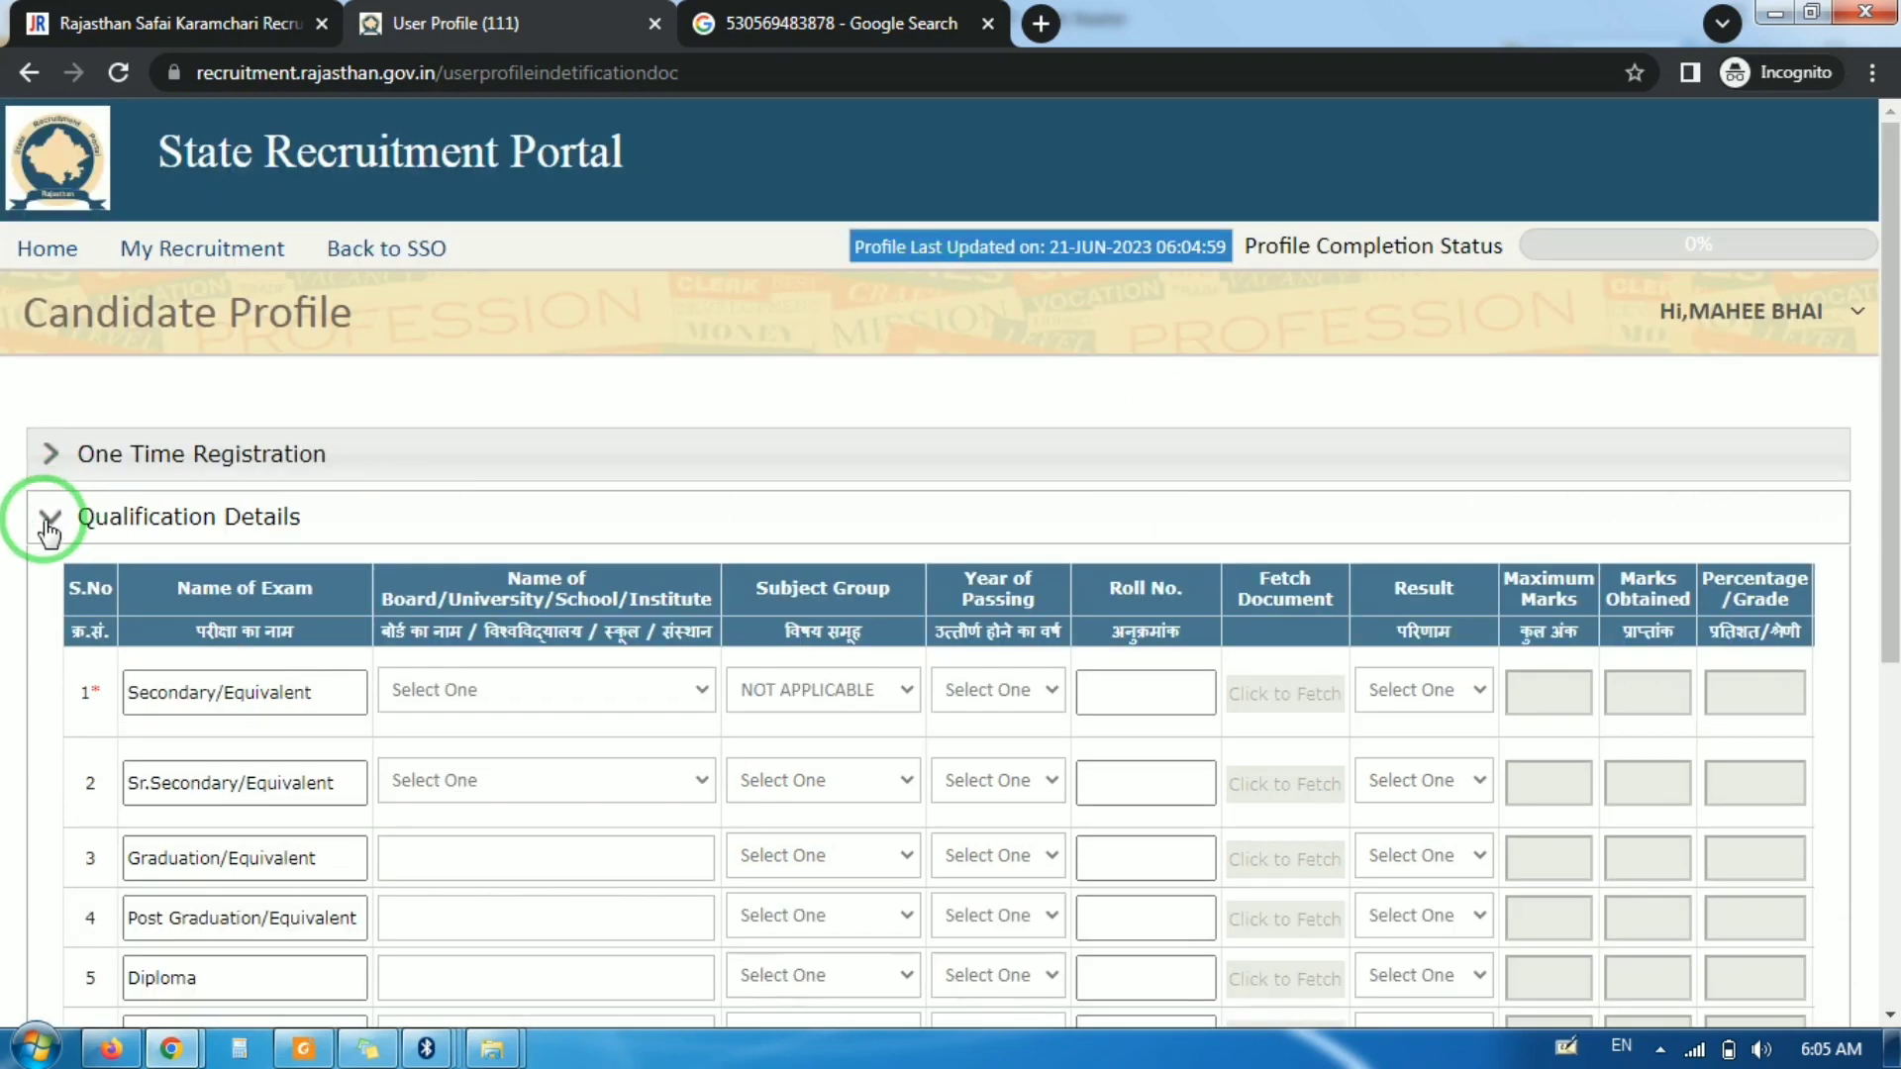
{"action": "left_click_drag", "start_coordinate": [1889, 458], "coordinate": [1889, 680]}
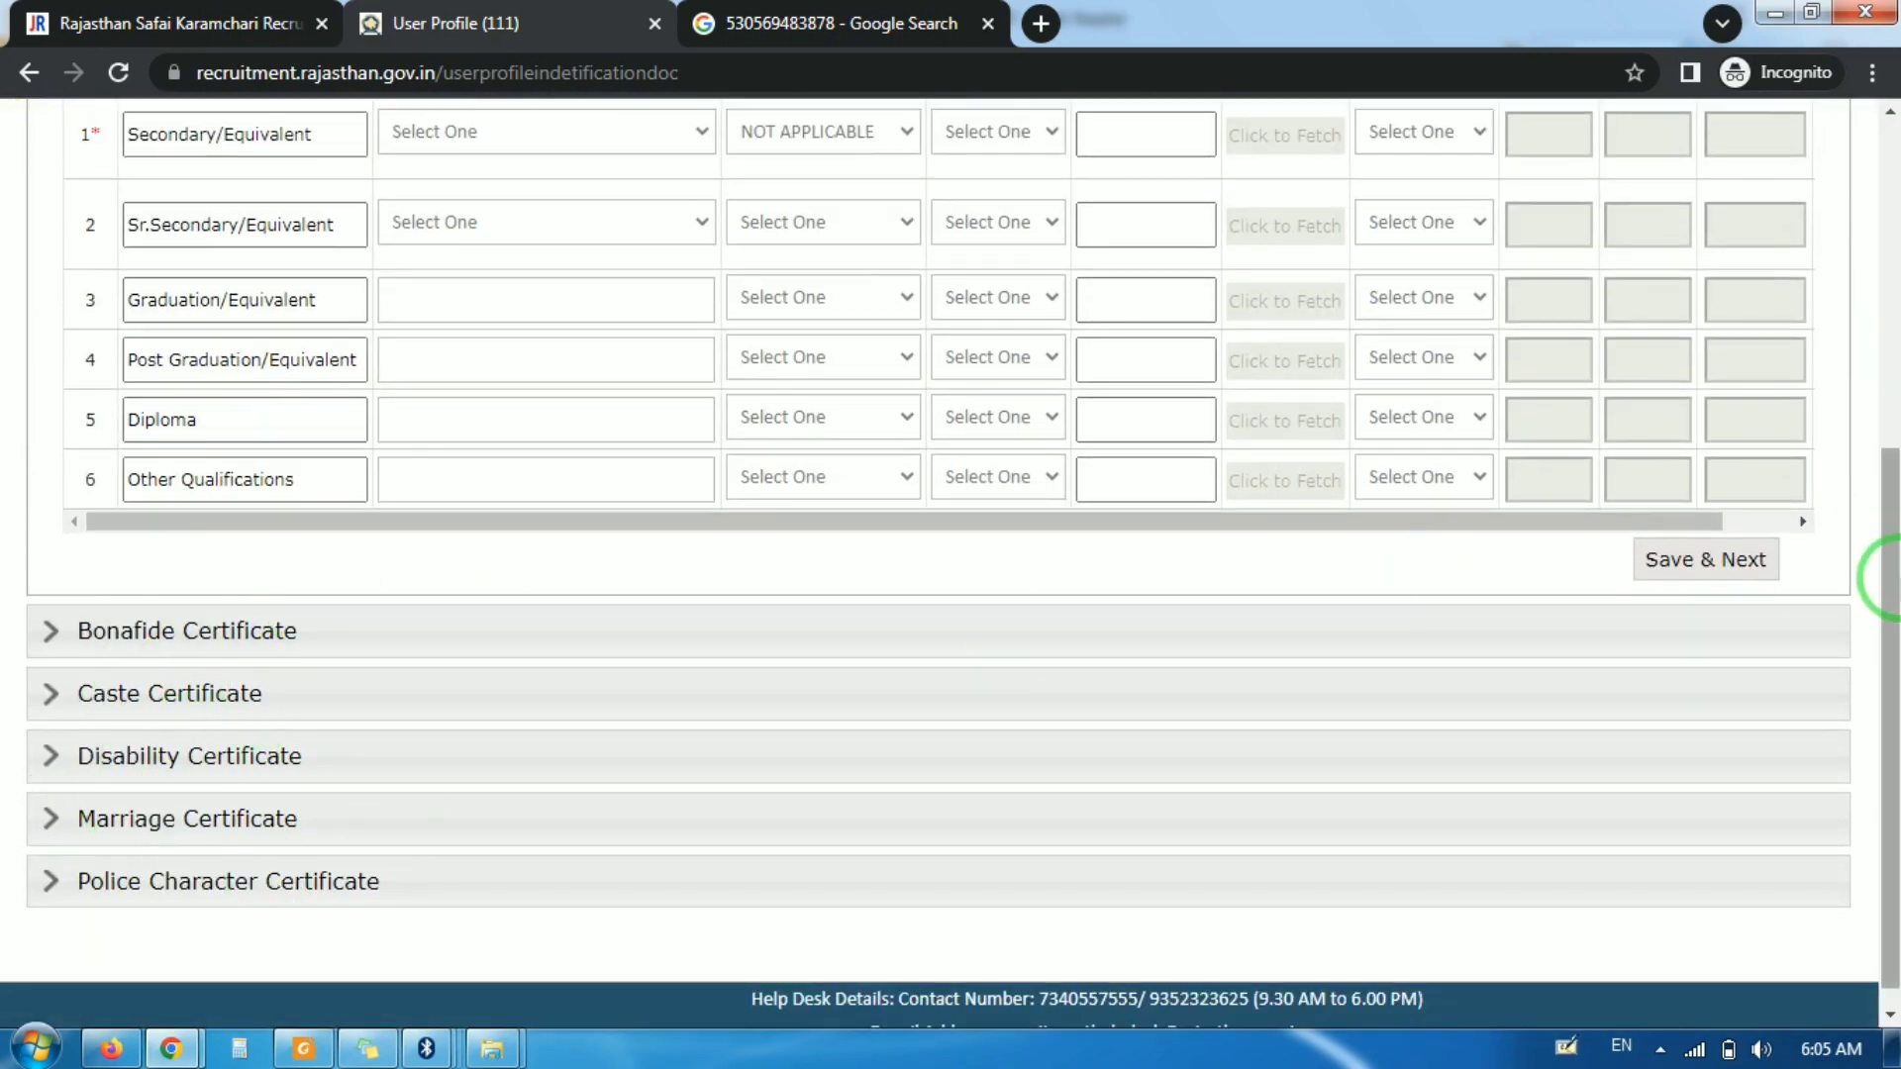
{"action": "left_click_drag", "start_coordinate": [1884, 577], "coordinate": [1866, 322]}
{"action": "left_click", "coordinate": [255, 414]}
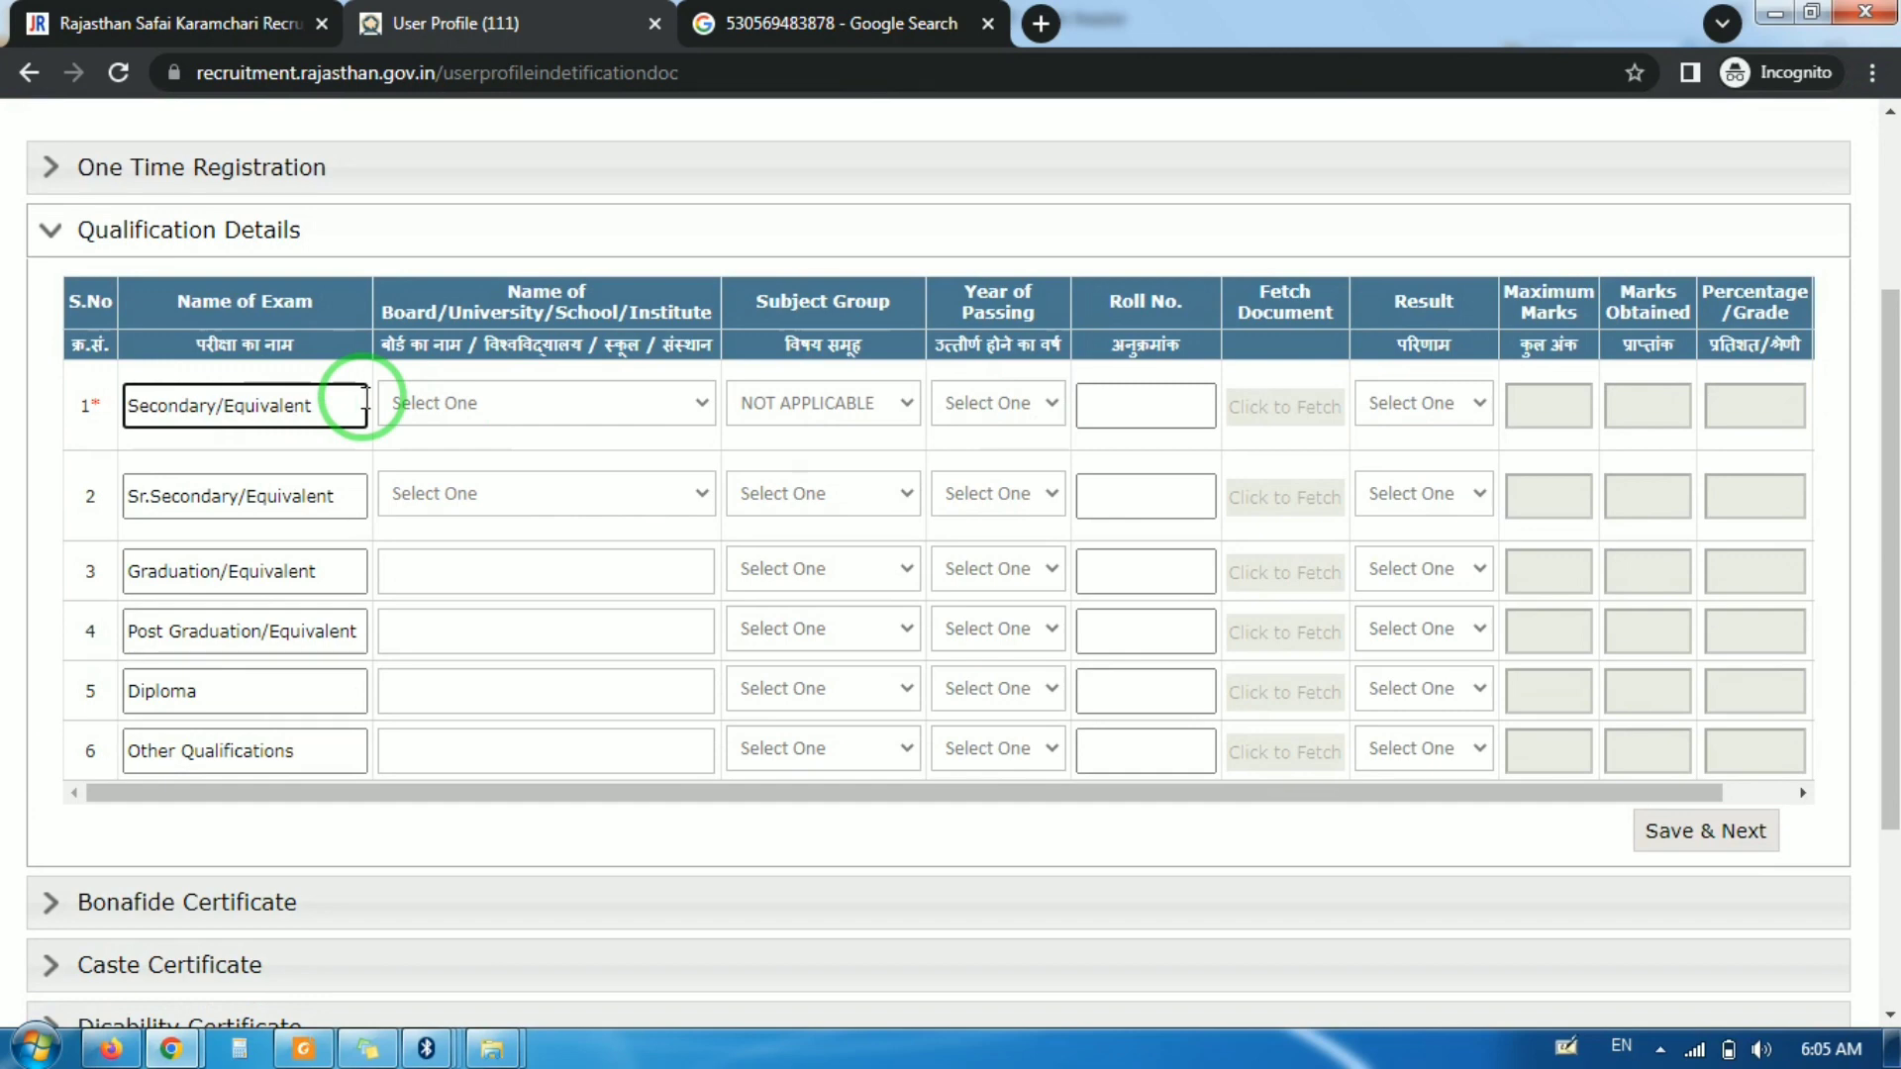
{"action": "scroll", "coordinate": [365, 397], "scroll_direction": "down", "scroll_amount": 3}
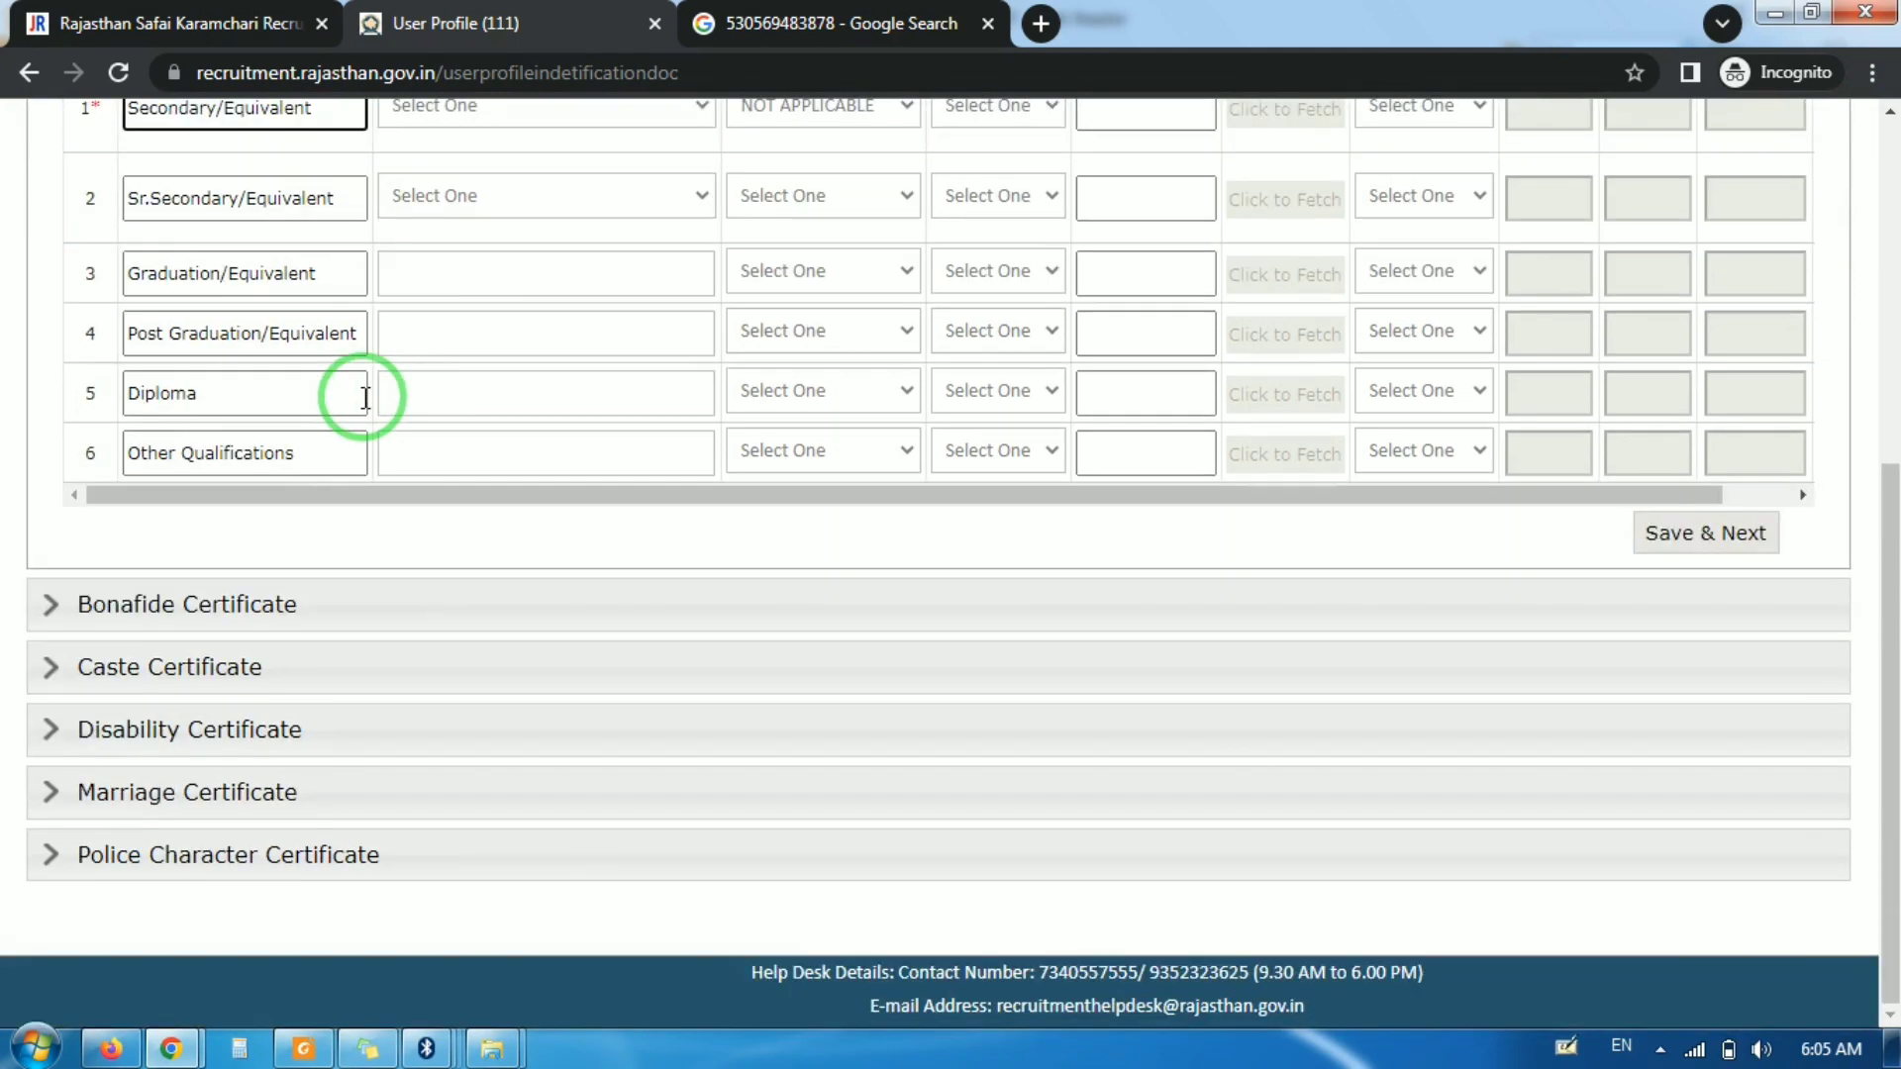
{"action": "left_click_drag", "start_coordinate": [1884, 573], "coordinate": [1752, 451]}
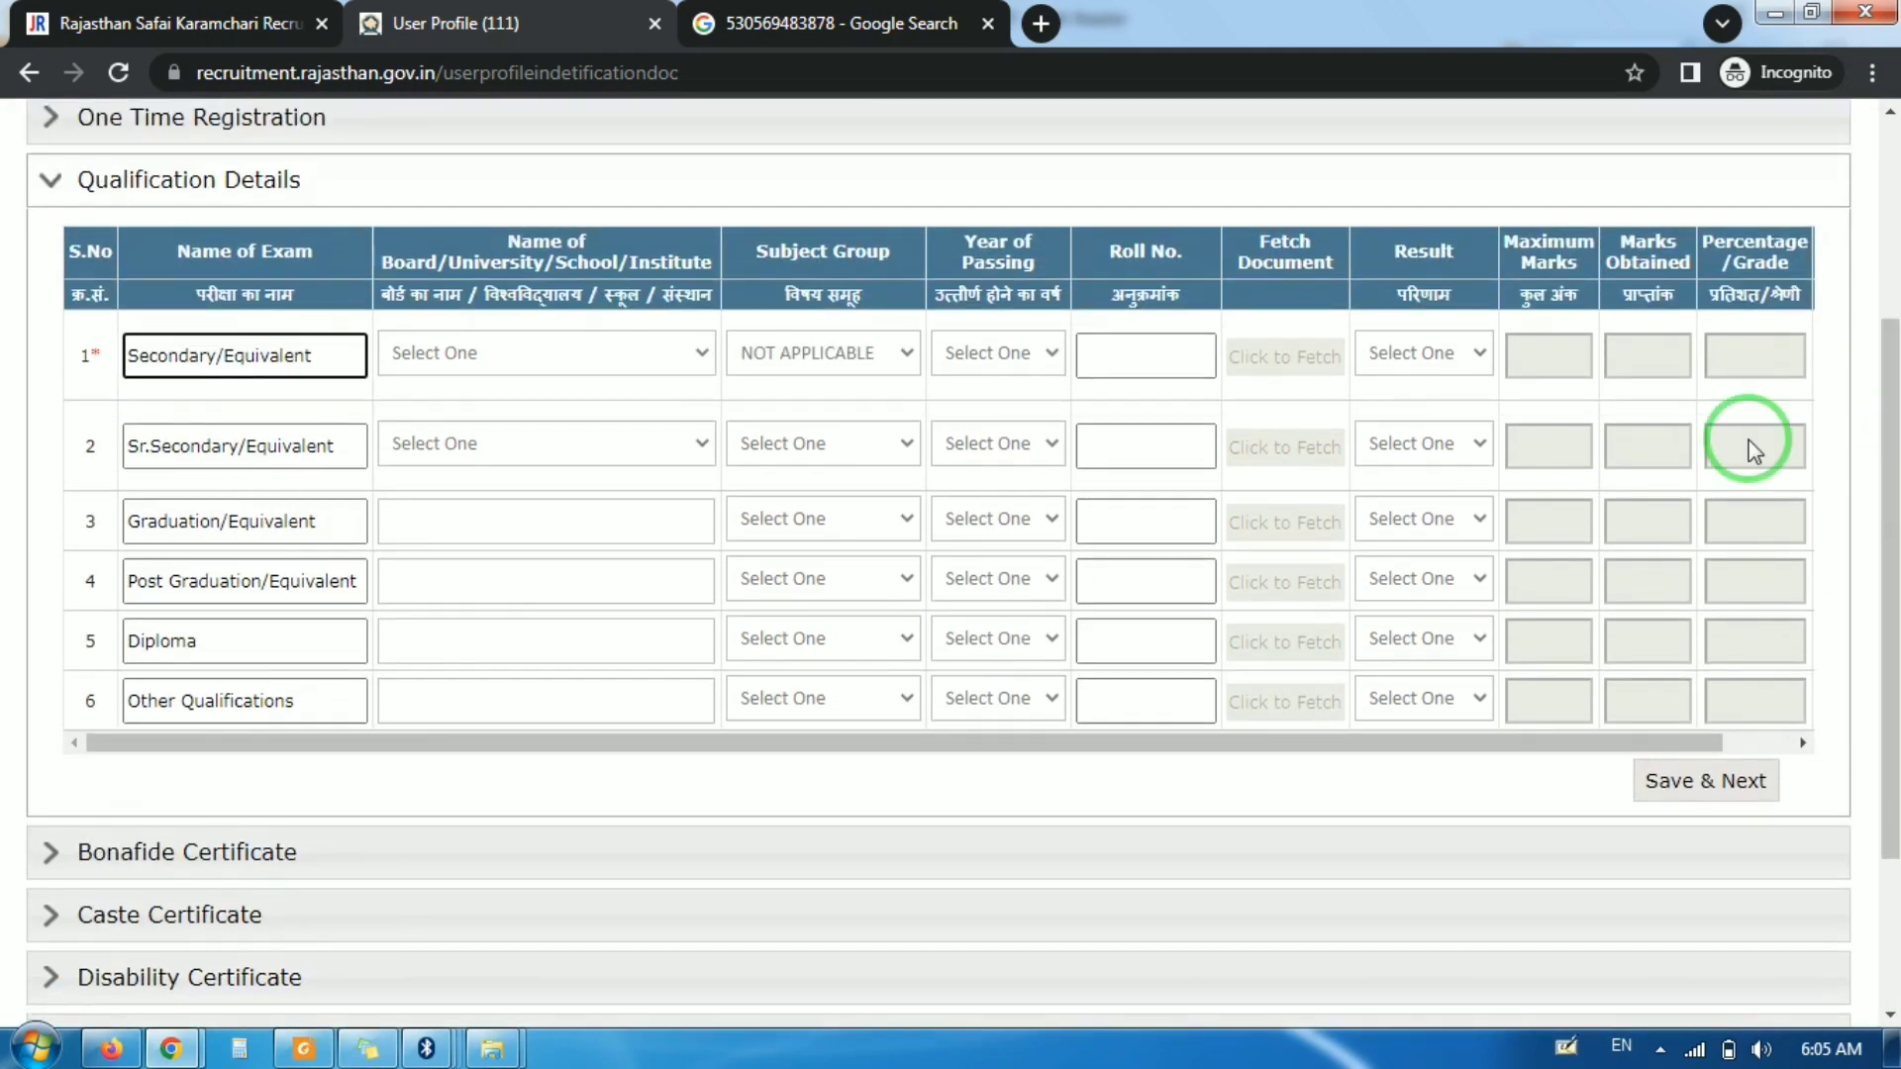
Step: Set the Secondary/Equivalent board to UP Board-UTTAR PRADESH, keeping NOT APPLICABLE as the subject group
{"action": "left_click", "coordinate": [496, 351]}
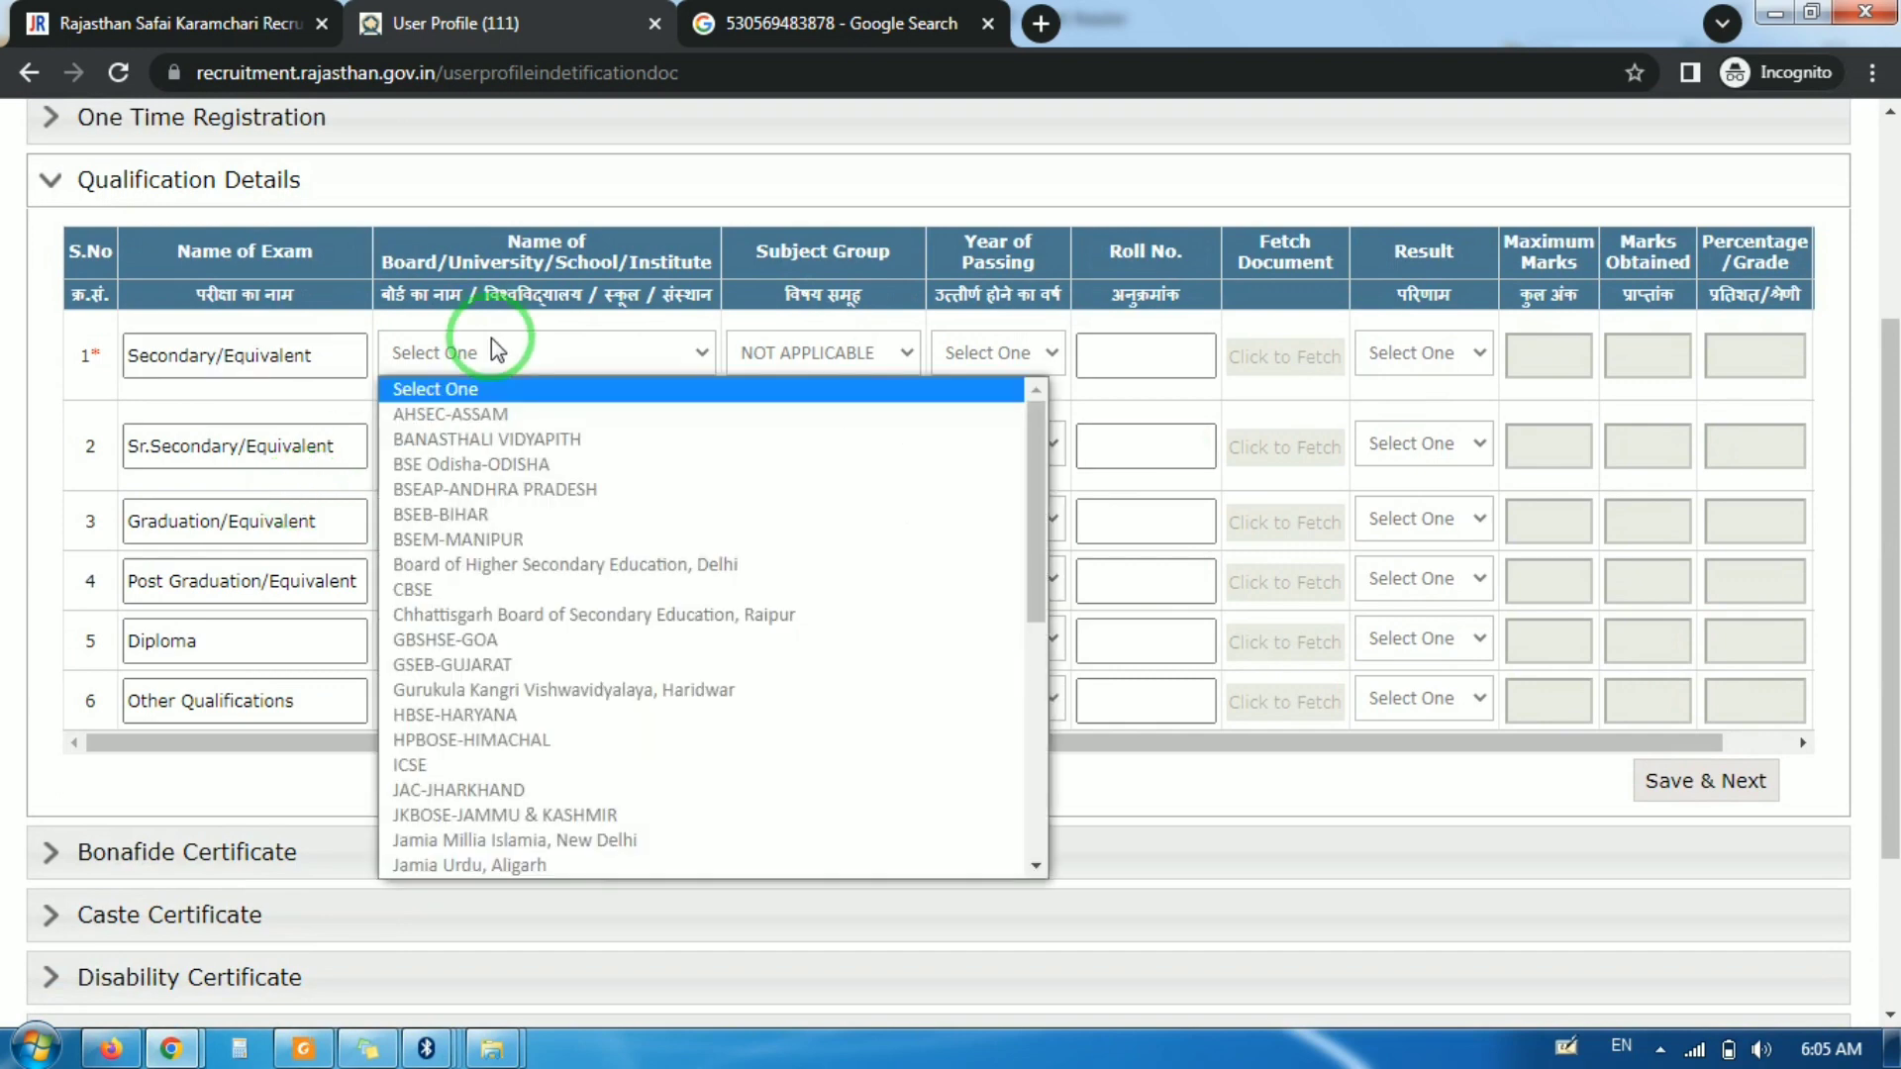
{"action": "key", "text": "Down"}
{"action": "key", "text": "Down"}
{"action": "key", "text": "Down"}
{"action": "key", "text": "Down"}
{"action": "key", "text": "Down"}
{"action": "key", "text": "Down"}
{"action": "key", "text": "Down"}
{"action": "key", "text": "Down"}
{"action": "key", "text": "Down"}
{"action": "key", "text": "Down"}
{"action": "key", "text": "Down"}
{"action": "key", "text": "Down"}
{"action": "key", "text": "Down"}
{"action": "key", "text": "Down"}
{"action": "key", "text": "Down"}
{"action": "key", "text": "Down"}
{"action": "key", "text": "Down"}
{"action": "key", "text": "Down"}
{"action": "key", "text": "Down"}
{"action": "key", "text": "Down"}
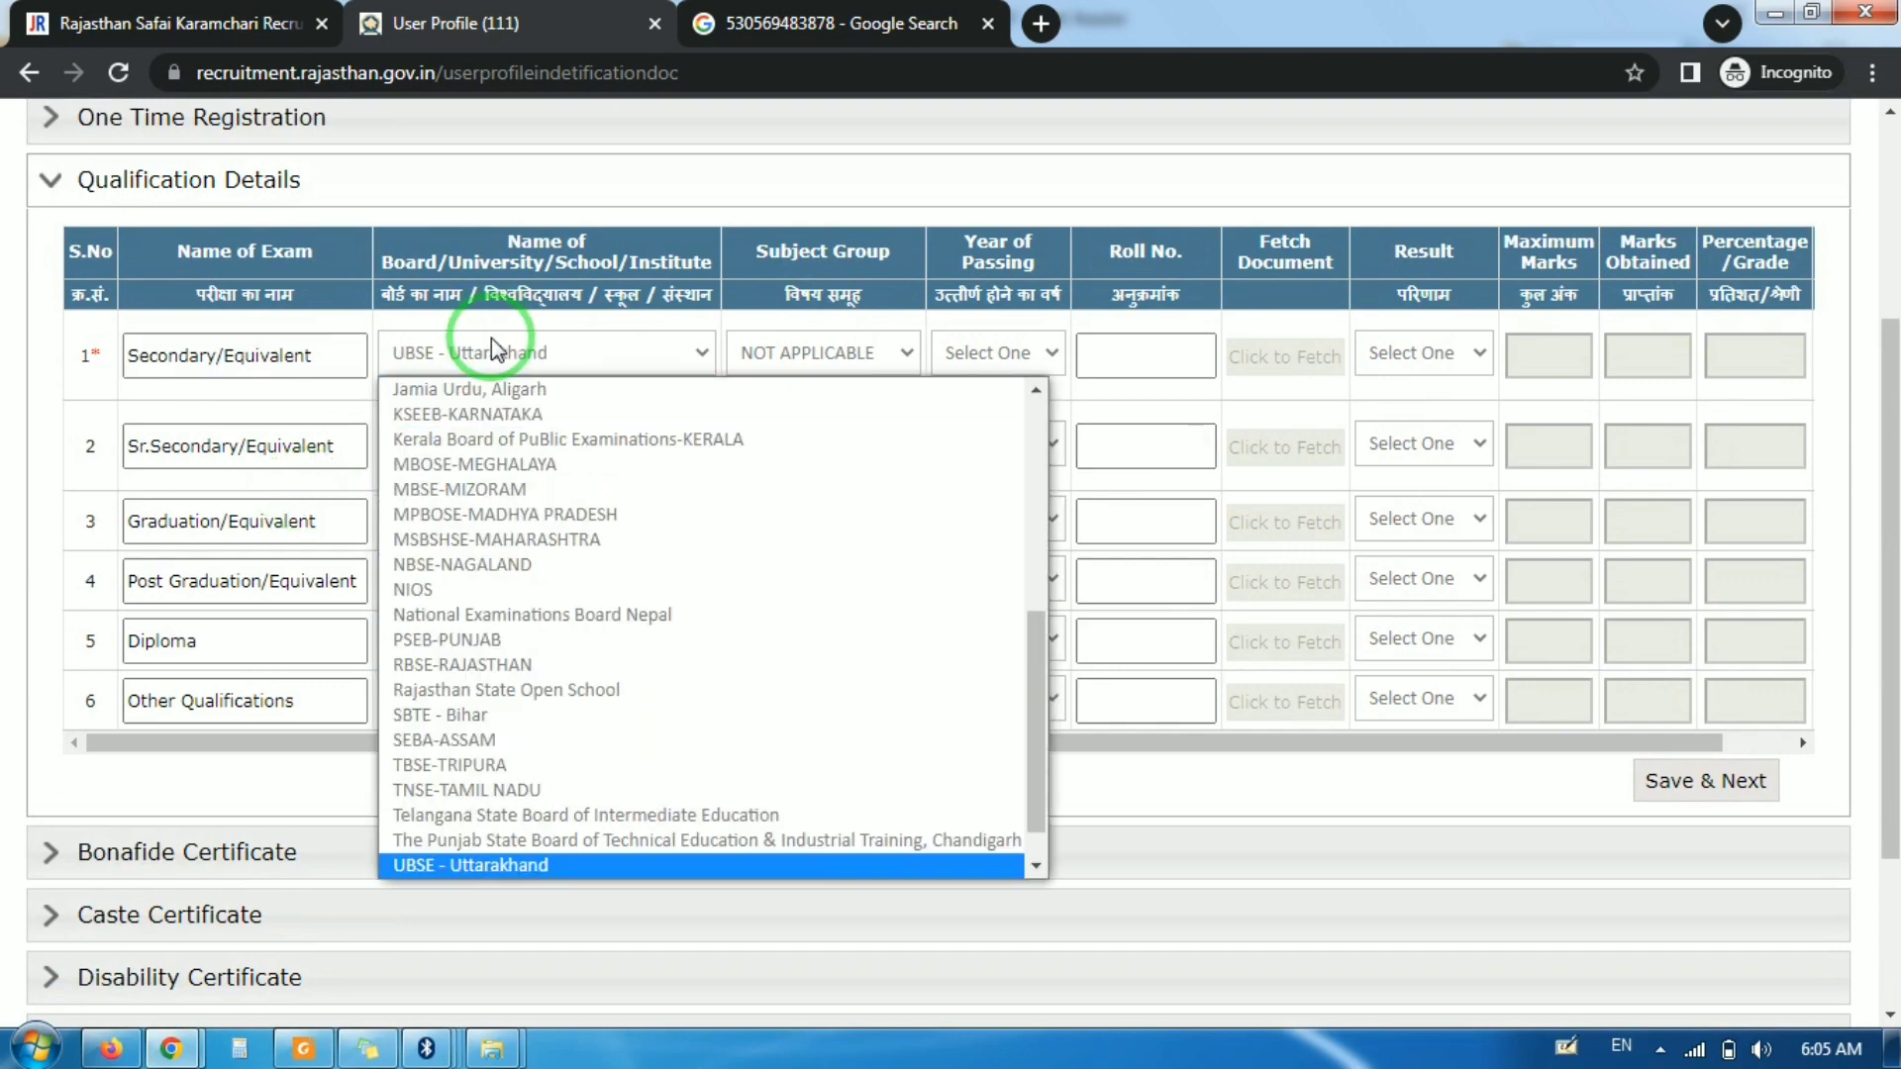
{"action": "key", "text": "Down"}
{"action": "key", "text": "Up"}
{"action": "key", "text": "Down"}
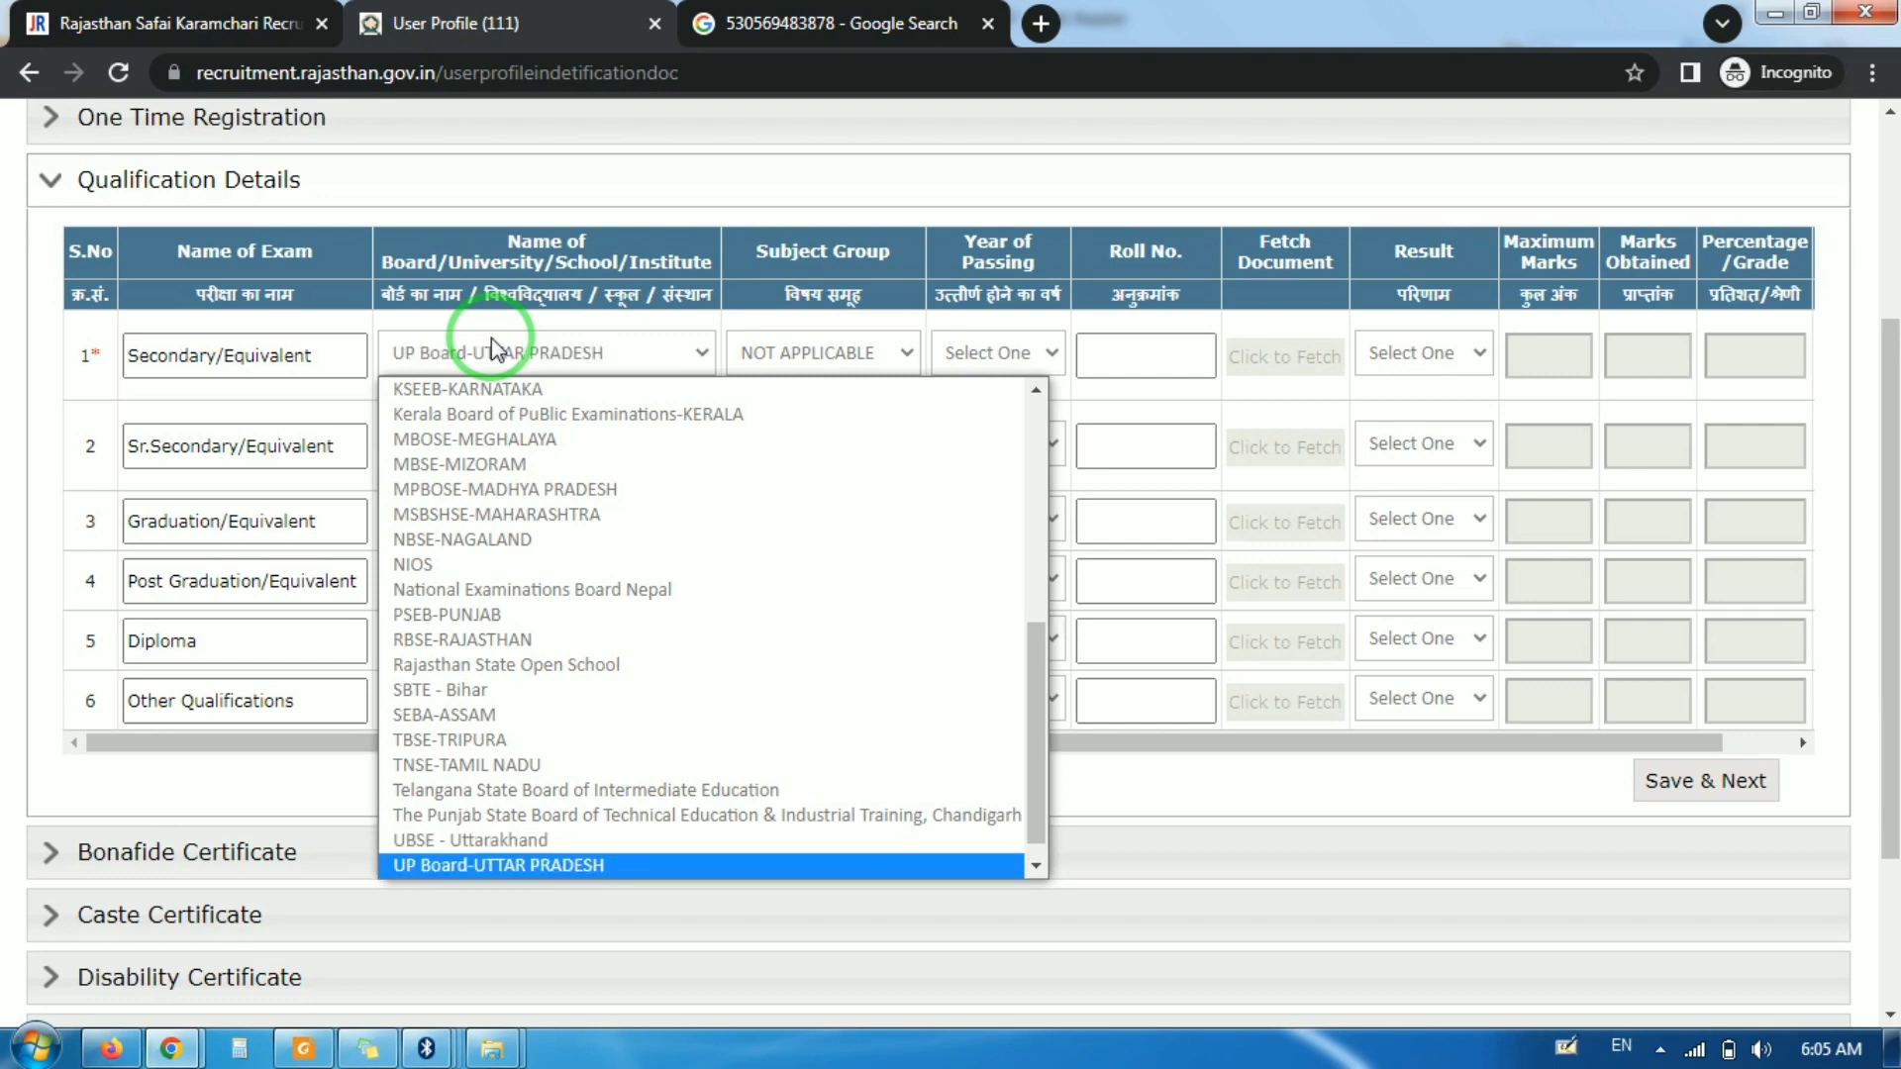
{"action": "key", "text": "Tab"}
{"action": "left_click", "coordinate": [764, 364]}
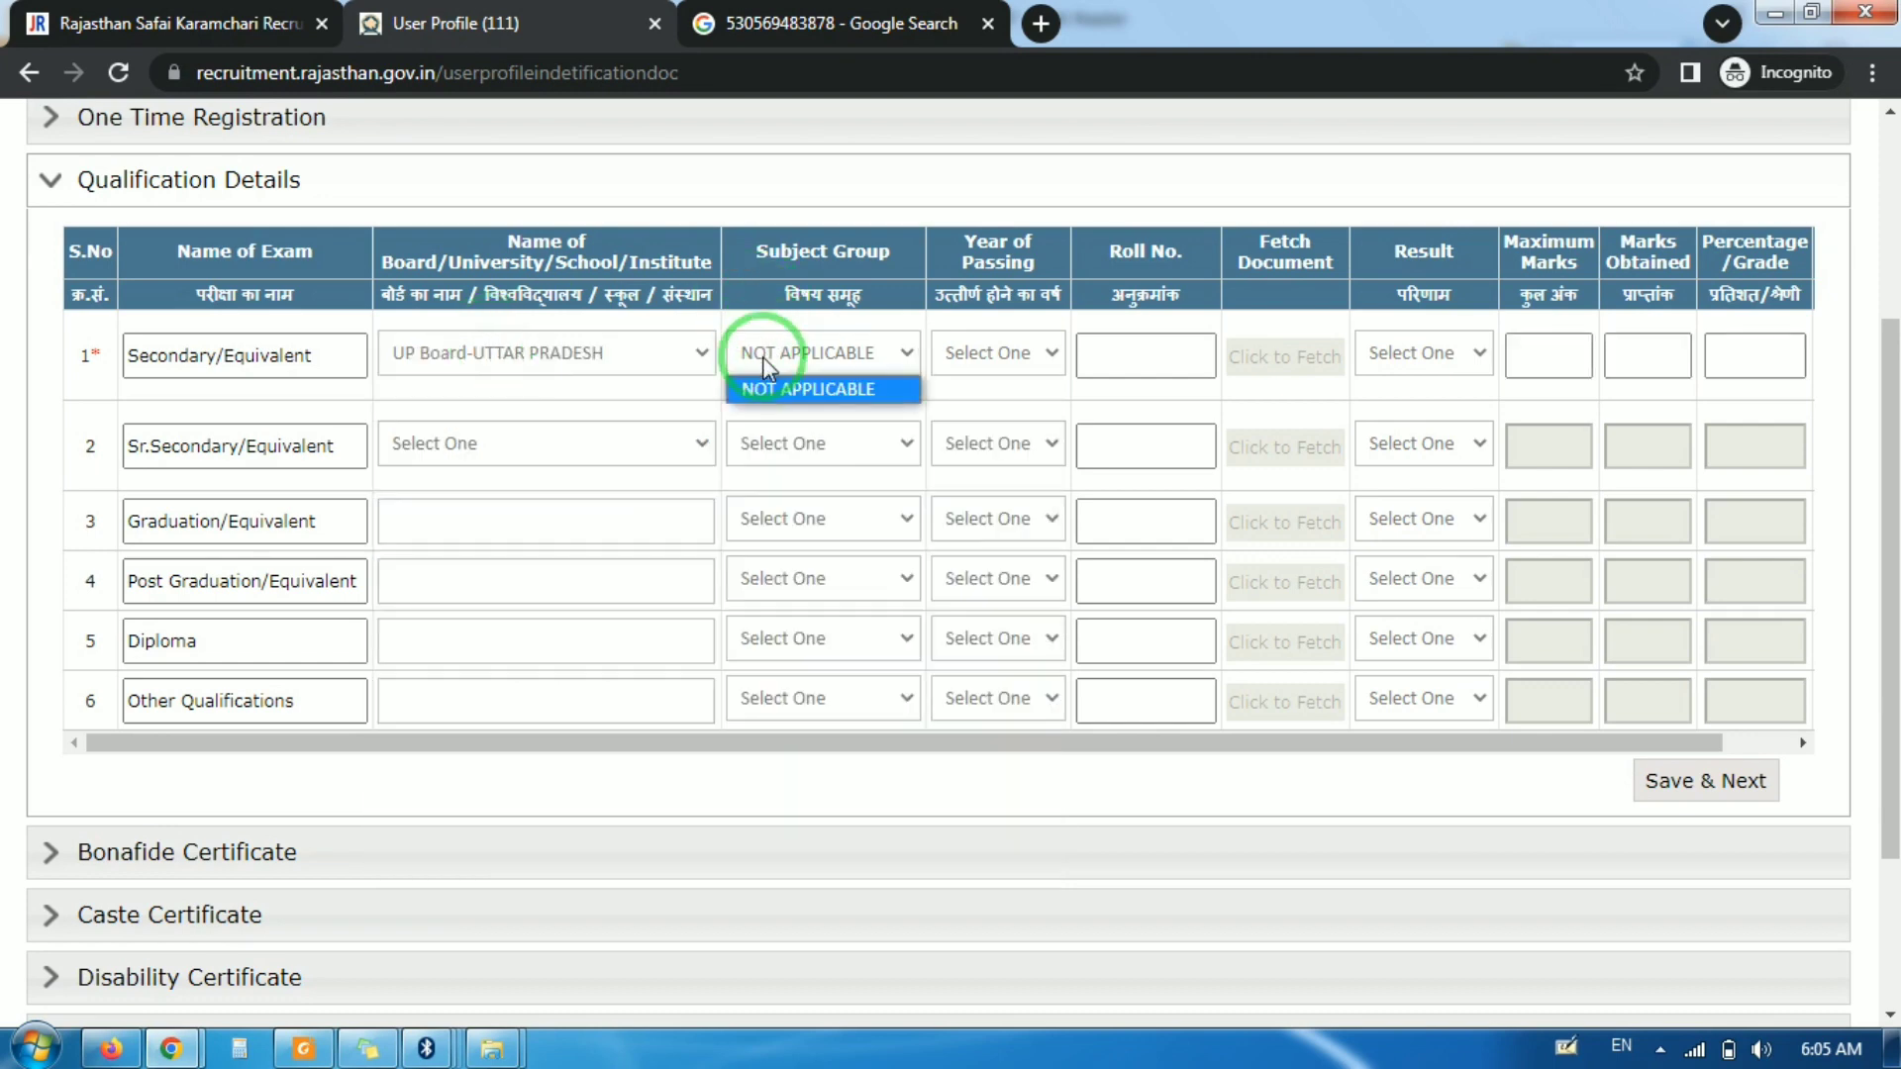
{"action": "left_click", "coordinate": [764, 366]}
Step: Set the year of passing for the Secondary/Equivalent exam to 2018
{"action": "left_click", "coordinate": [975, 354]}
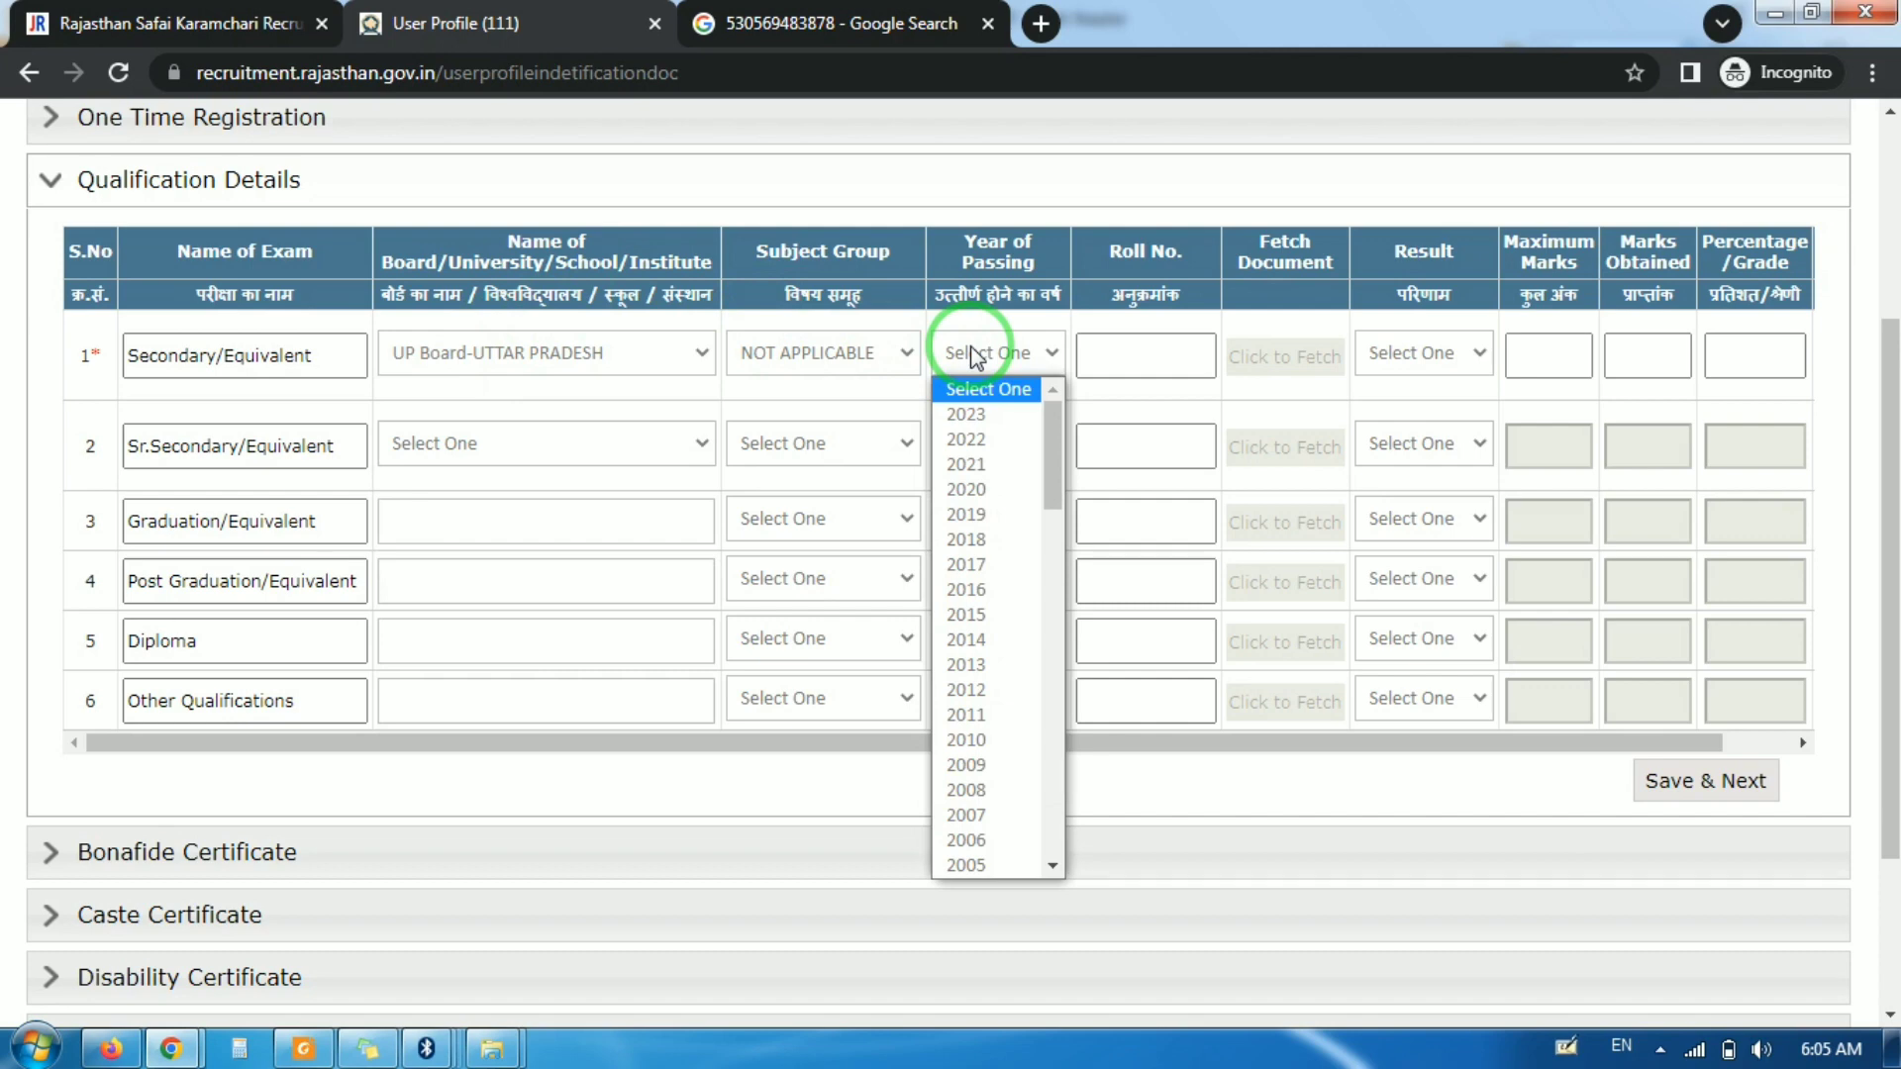
{"action": "key", "text": "Down"}
{"action": "key", "text": "Down"}
{"action": "key", "text": "Down"}
{"action": "key", "text": "Down"}
{"action": "key", "text": "Down"}
{"action": "key", "text": "Down"}
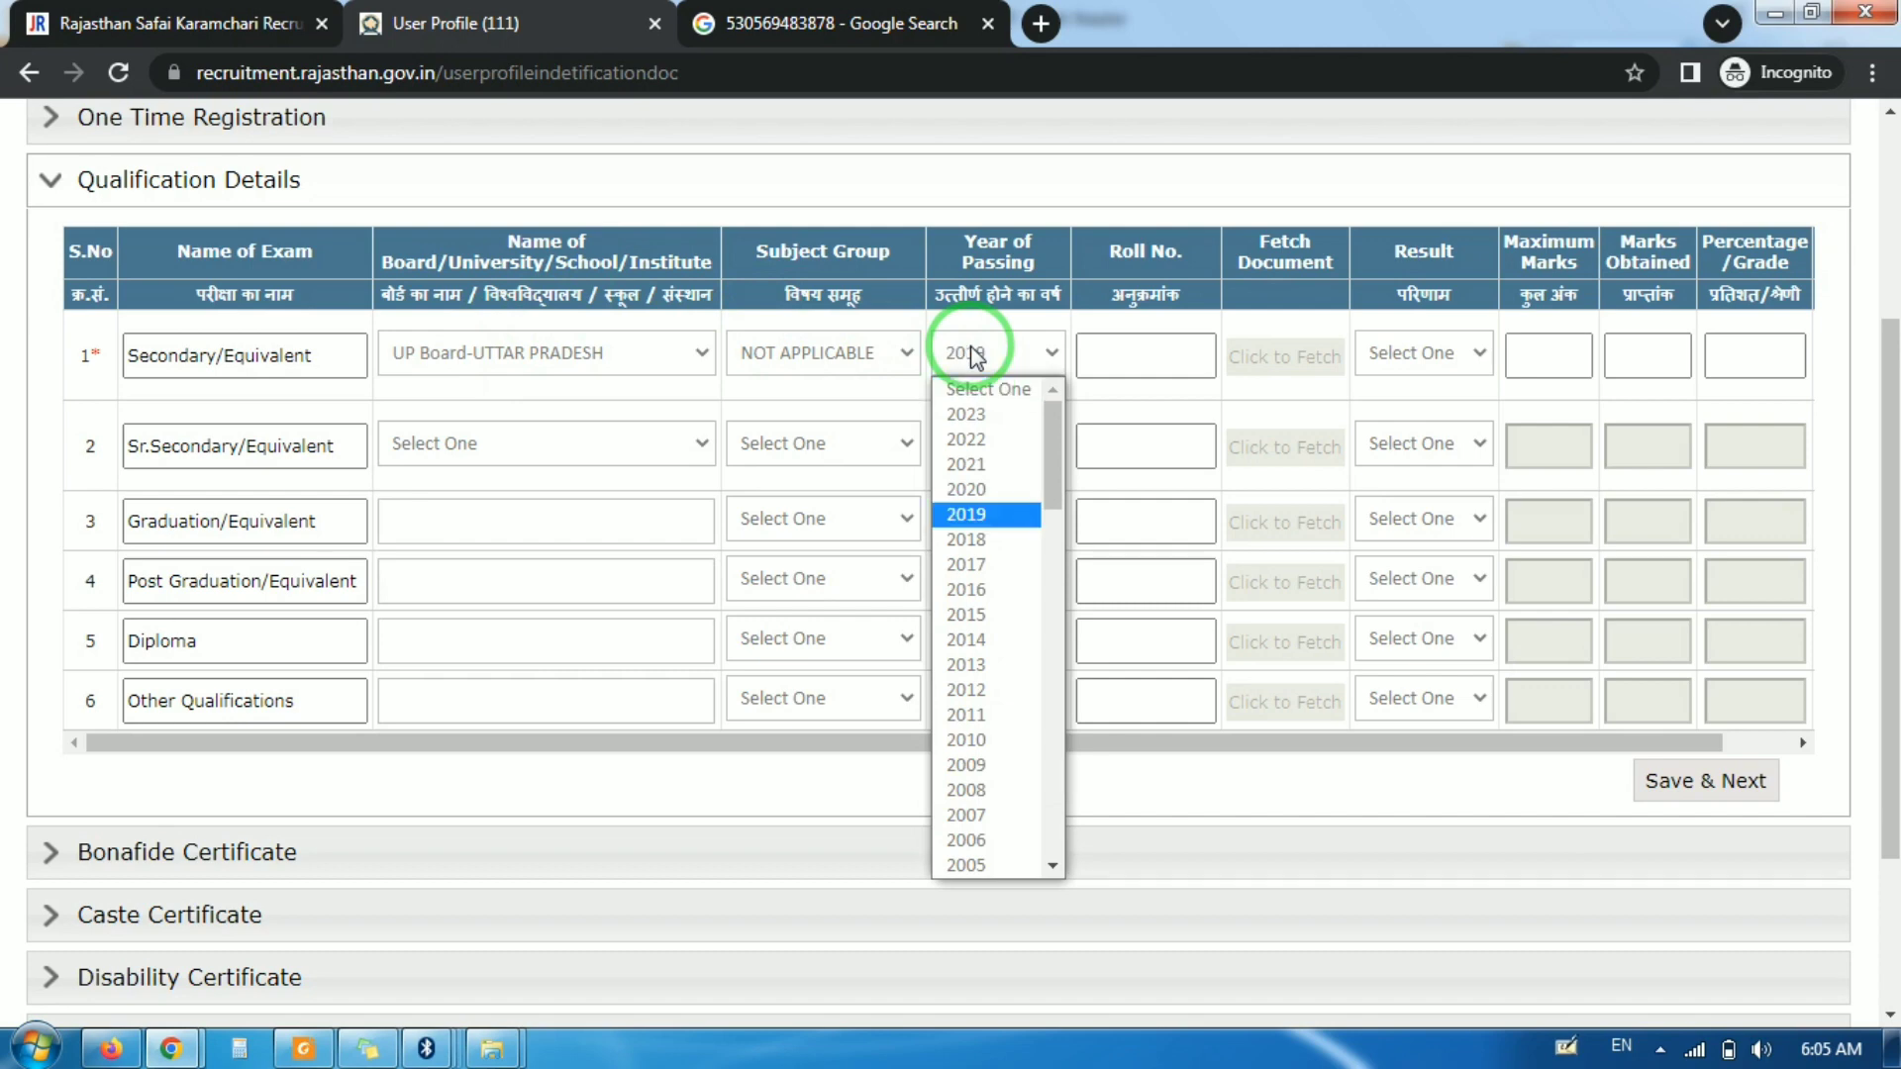
{"action": "key", "text": "Return"}
Step: Set the result type of the Secondary/Equivalent exam to Percentage
{"action": "left_click", "coordinate": [1135, 347]}
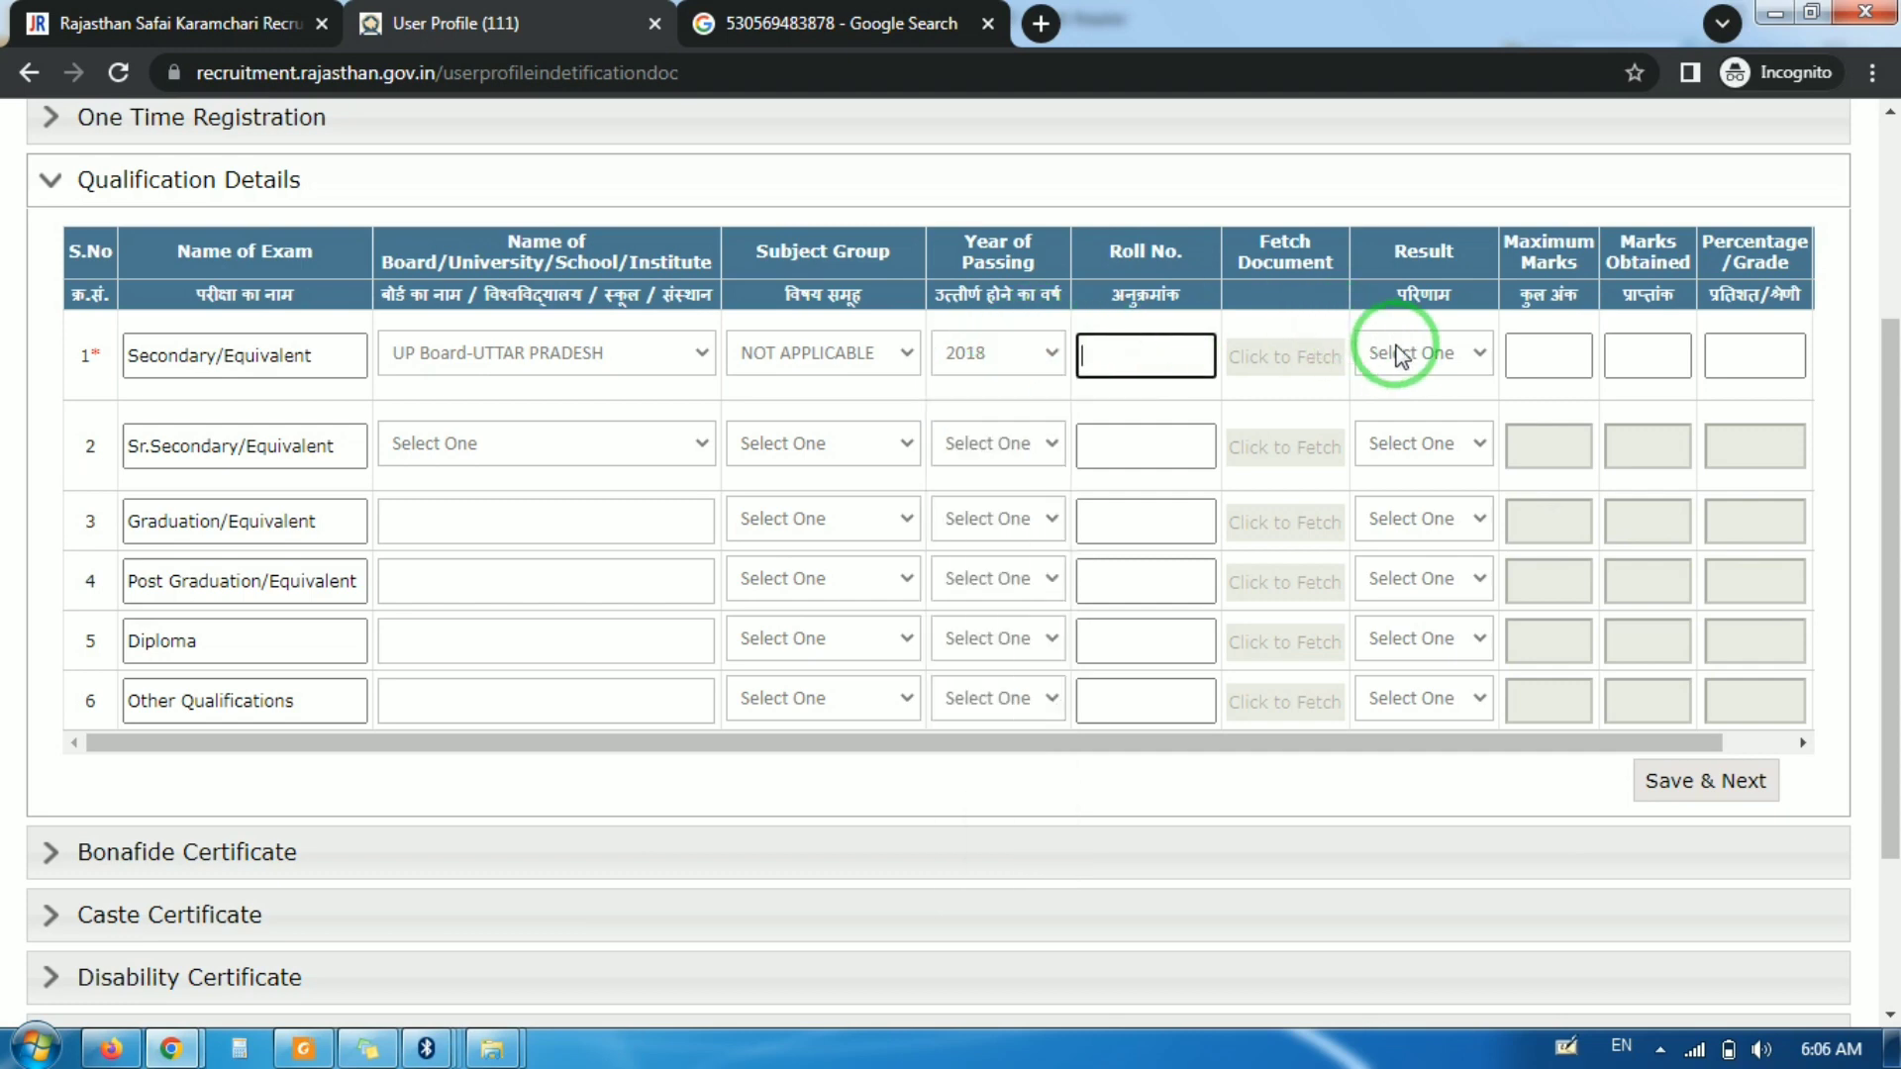
{"action": "left_click", "coordinate": [1426, 366]}
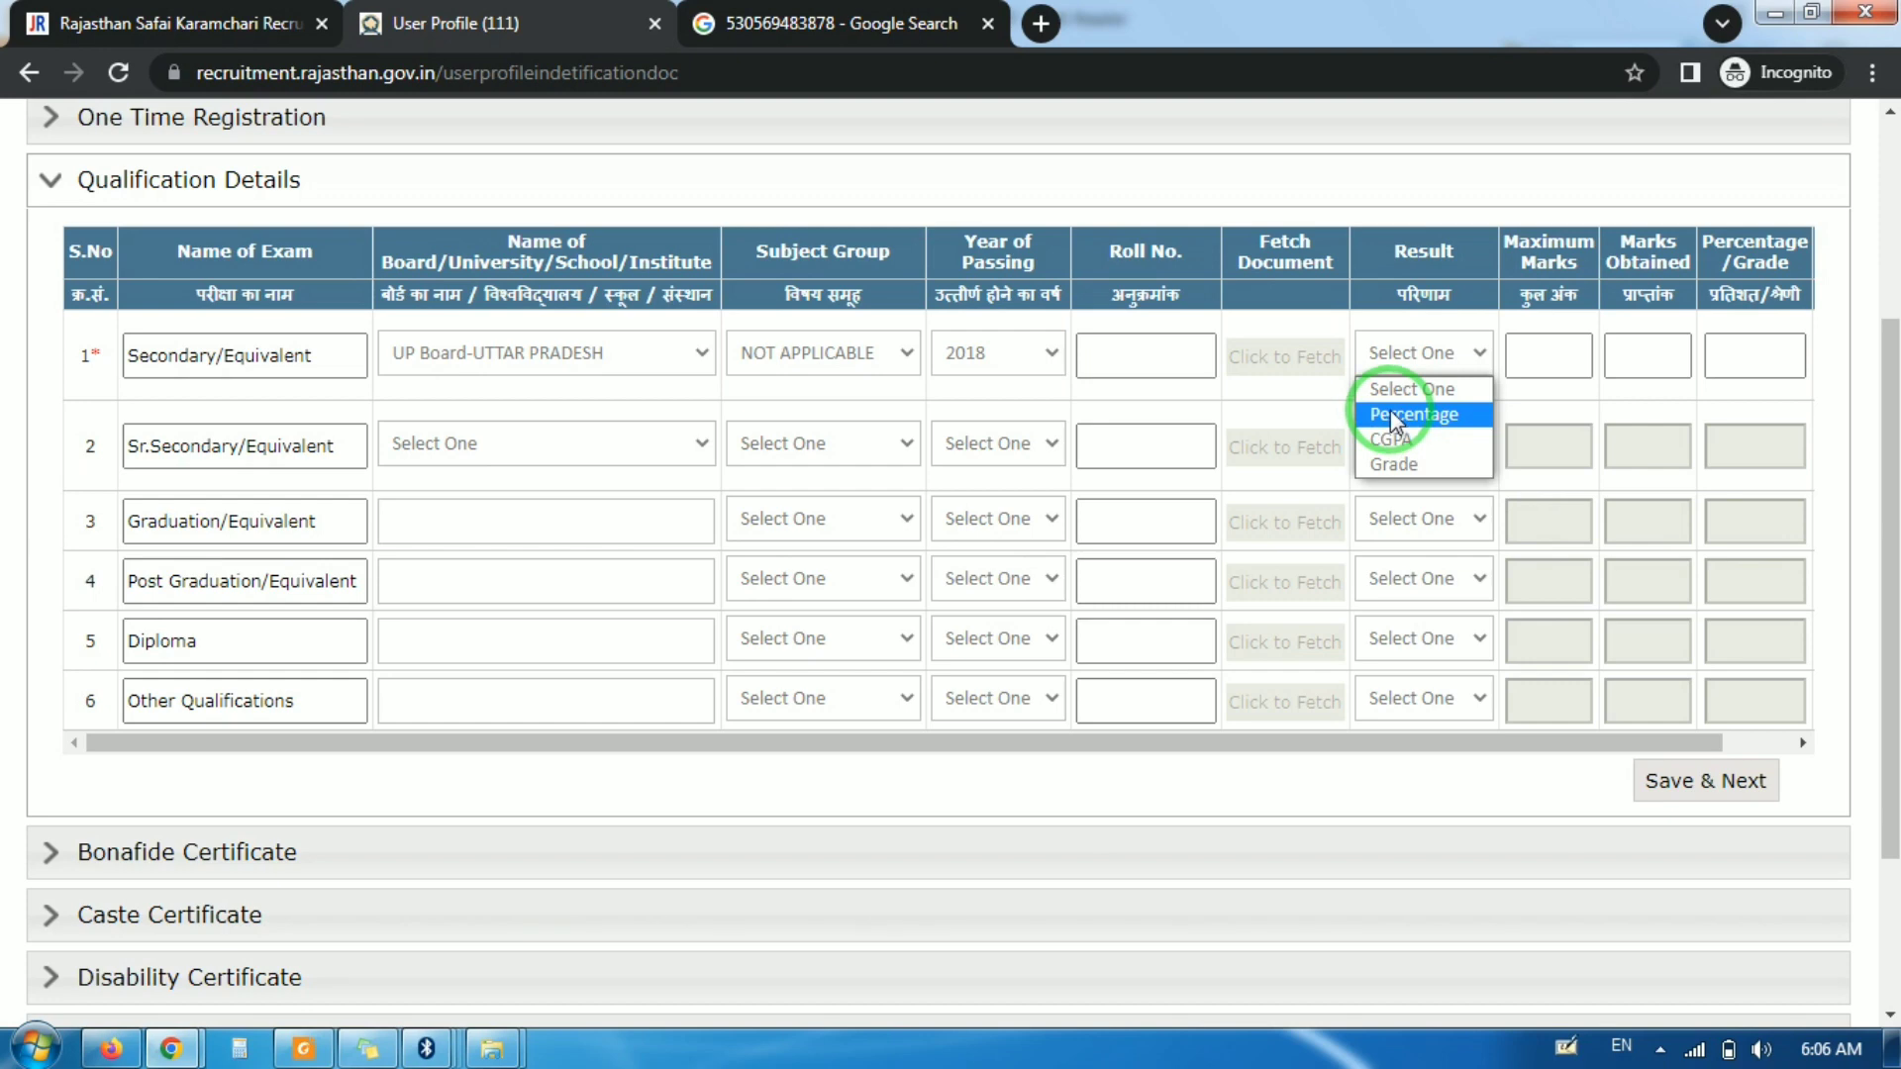
{"action": "left_click", "coordinate": [1394, 413]}
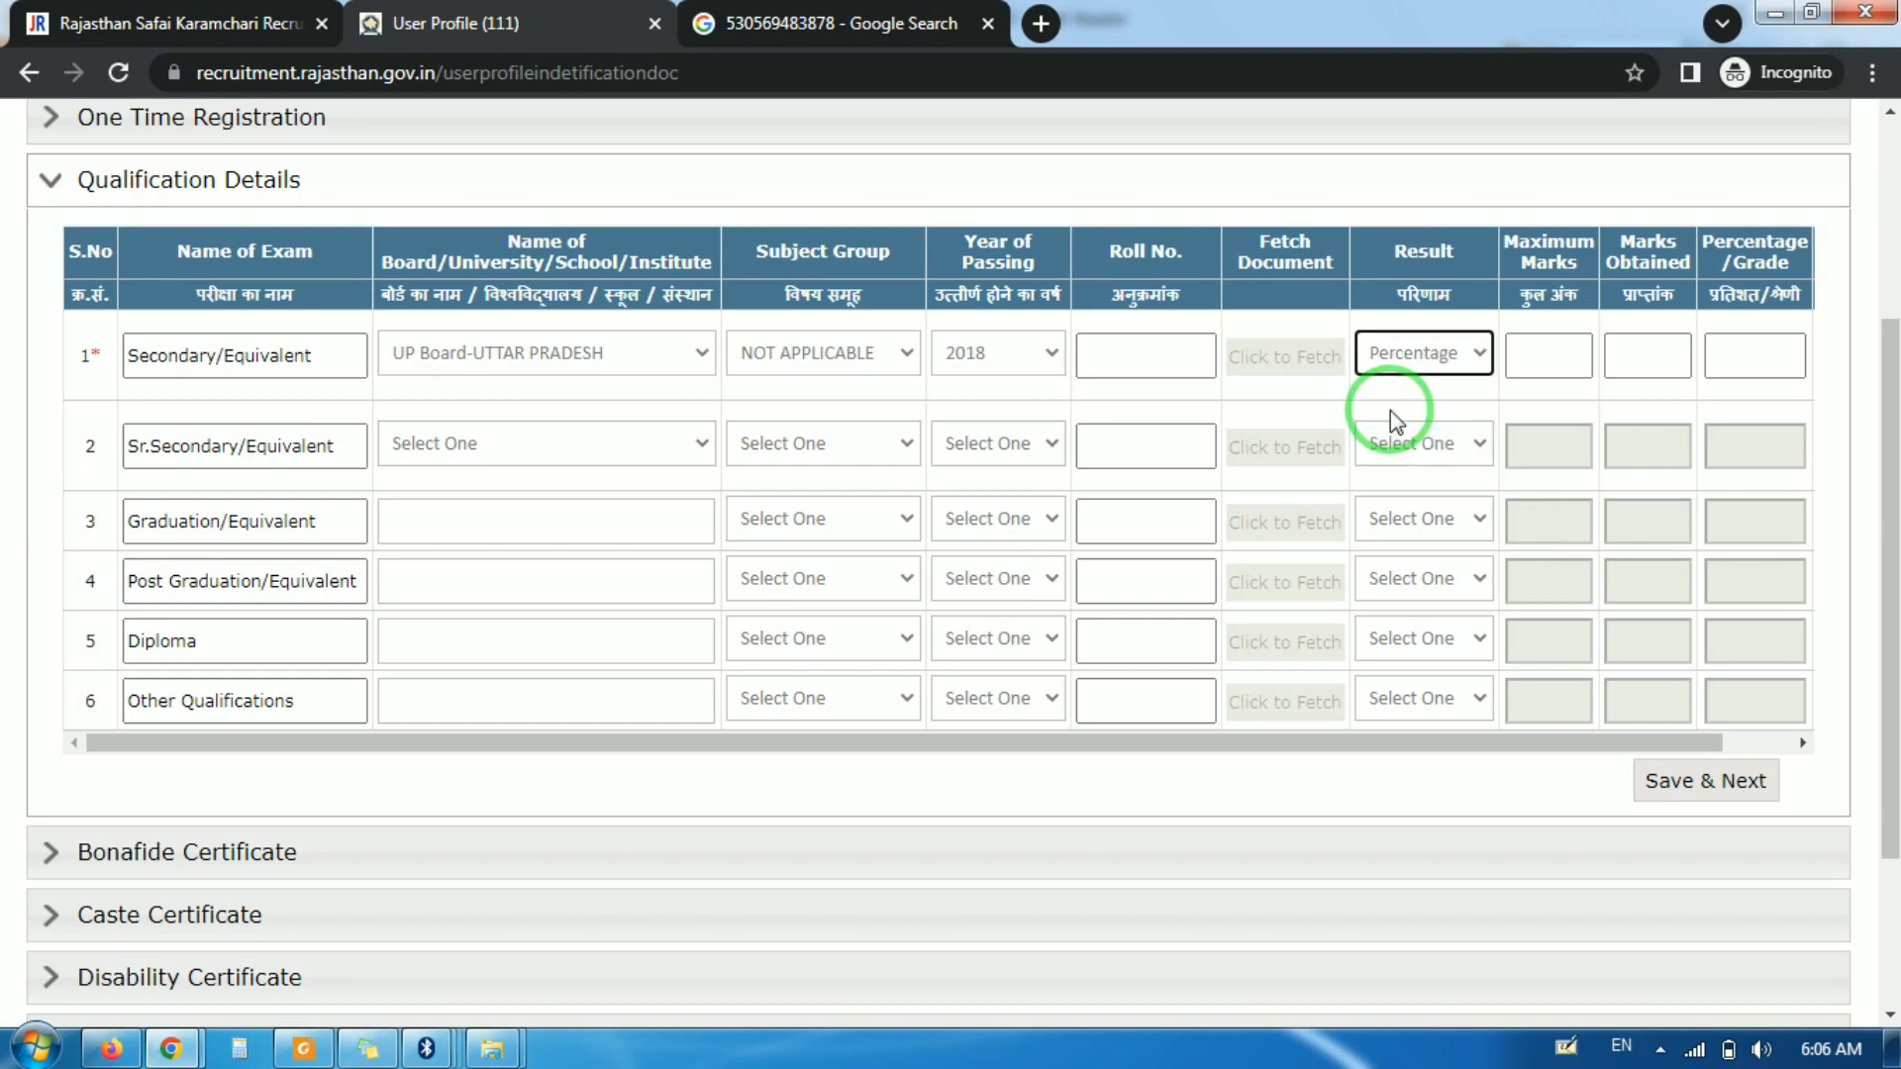
{"action": "left_click", "coordinate": [1549, 347]}
{"action": "left_click", "coordinate": [1645, 356]}
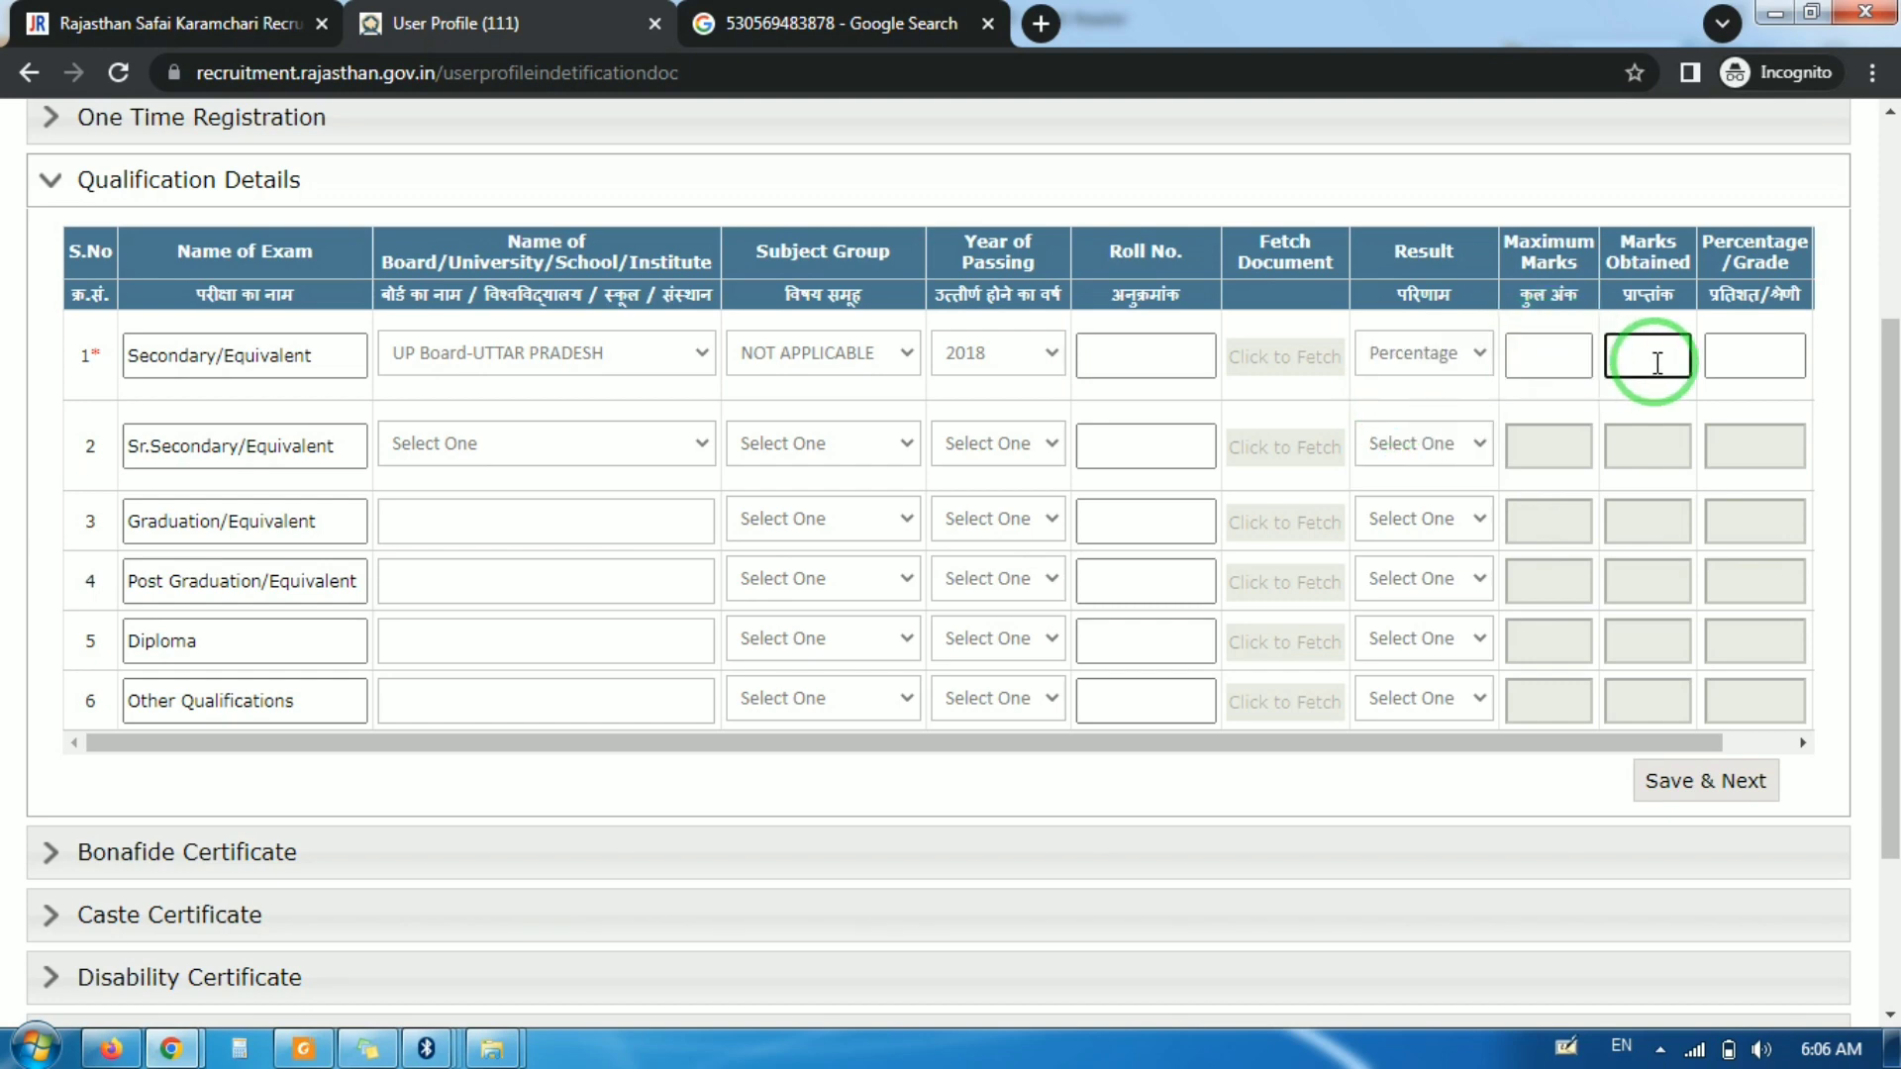
Step: Set the Sr.Secondary/Equivalent board to UP Board-UTTAR PRADESH and its subject group to SCIENCE
{"action": "left_click", "coordinate": [450, 453]}
{"action": "type", "text": "up"}
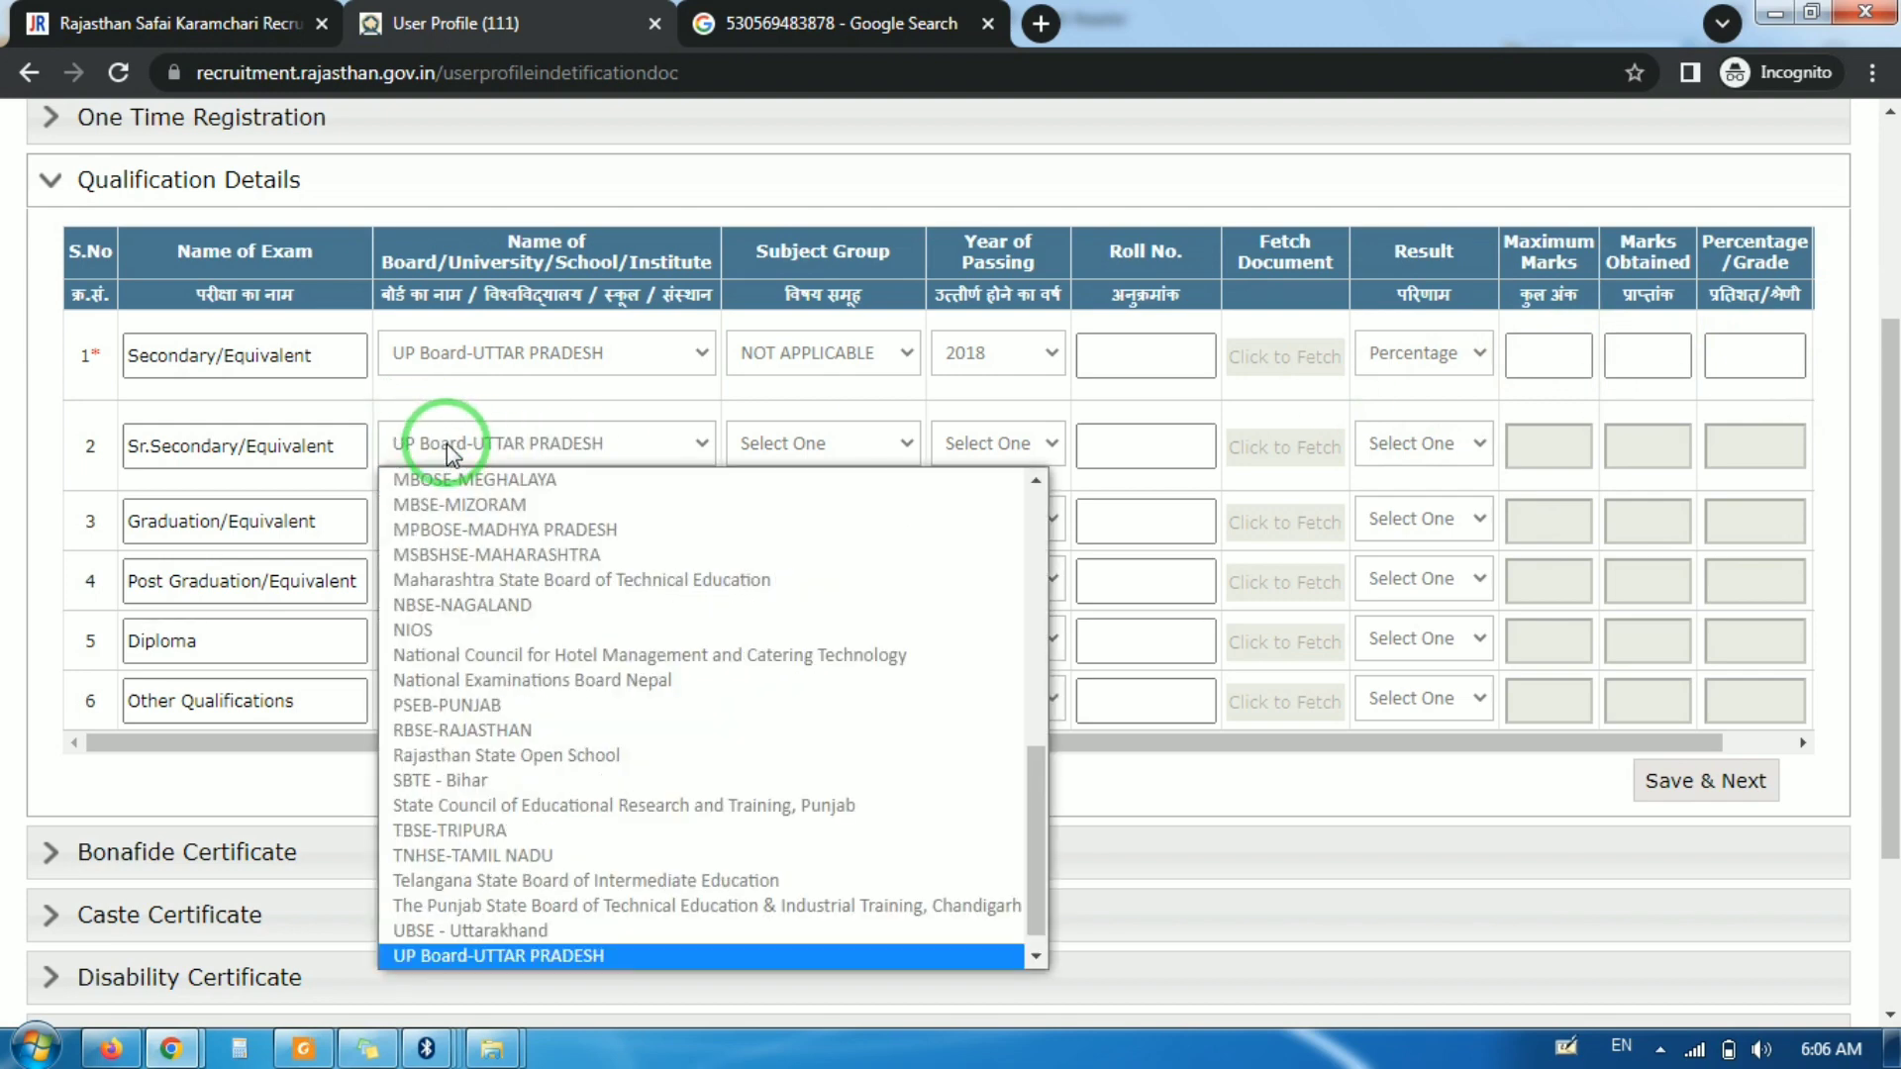
{"action": "key", "text": "Return"}
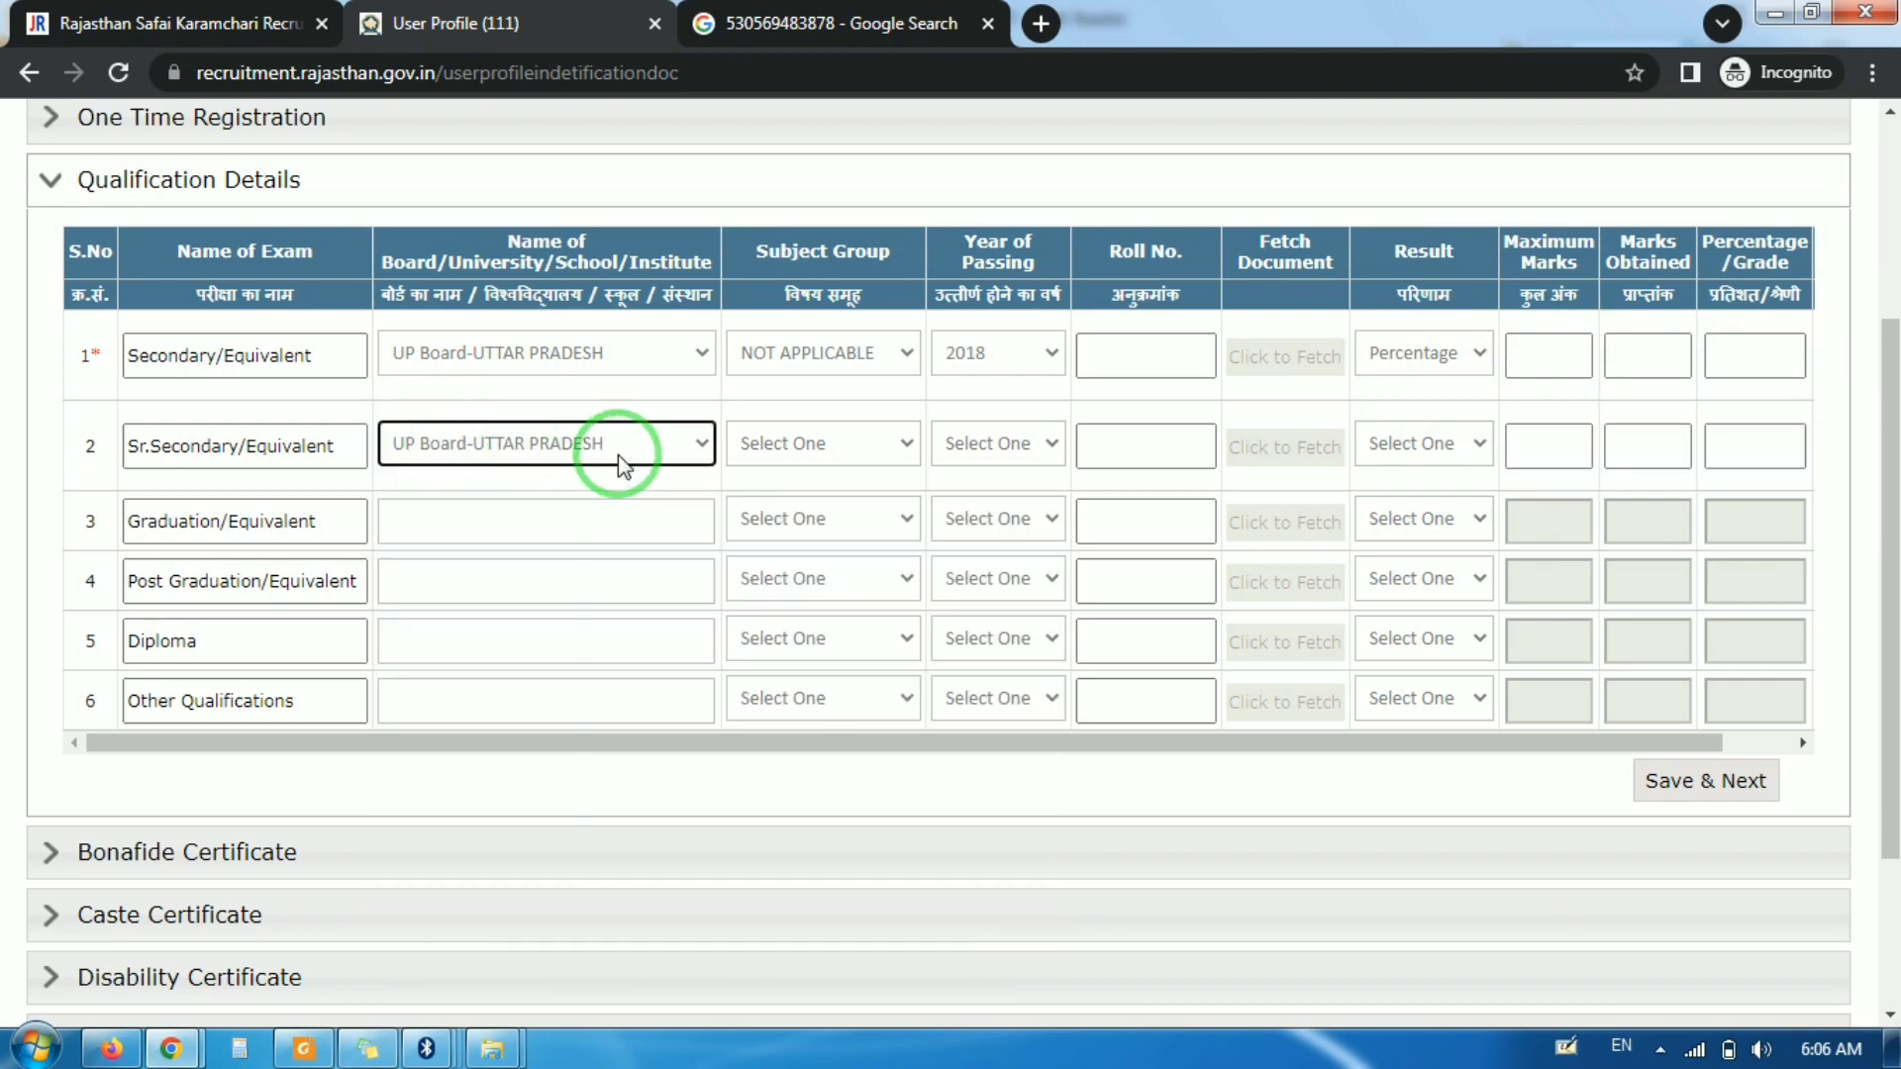
{"action": "left_click", "coordinate": [797, 447]}
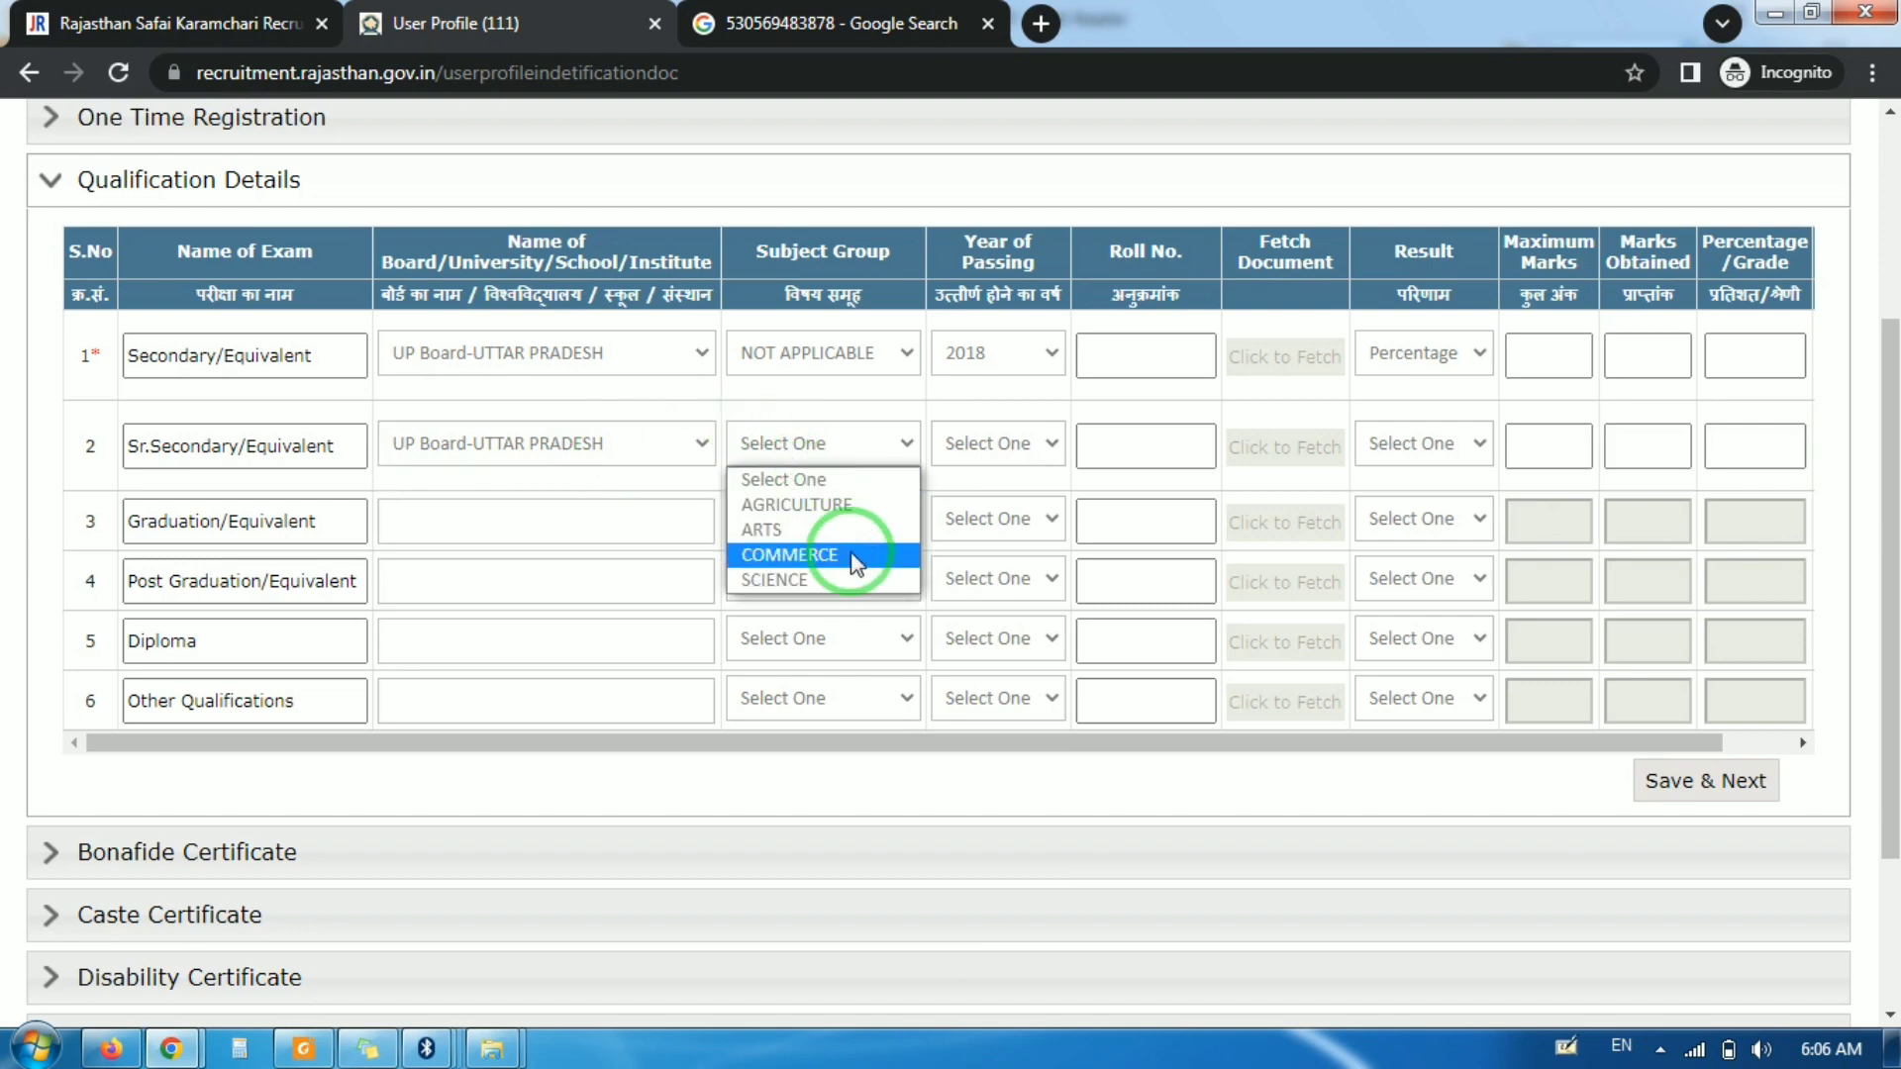
{"action": "left_click", "coordinate": [778, 580]}
Step: Set the year of passing for the Sr.Secondary/Equivalent exam to 2020
{"action": "left_click", "coordinate": [970, 448]}
{"action": "key", "text": "Down"}
{"action": "key", "text": "Down"}
{"action": "key", "text": "Down"}
{"action": "key", "text": "Down"}
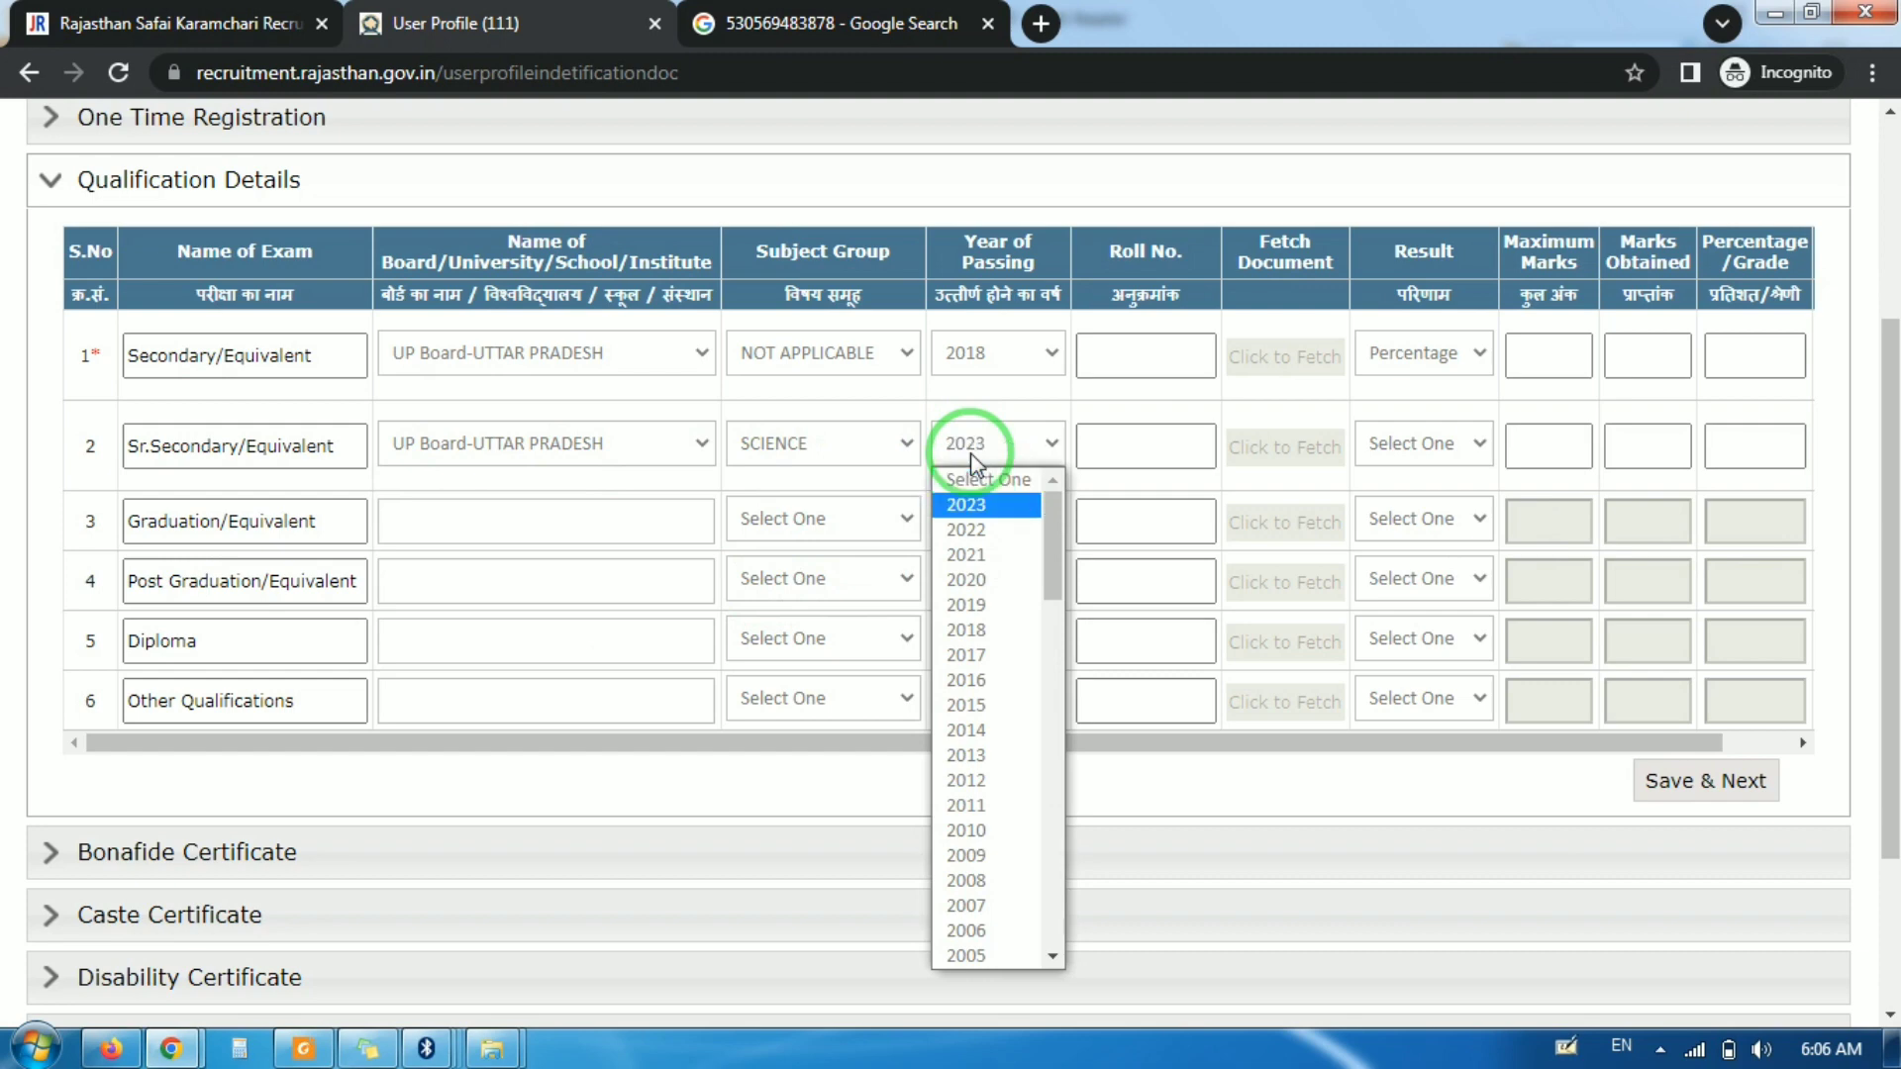
{"action": "key", "text": "Return"}
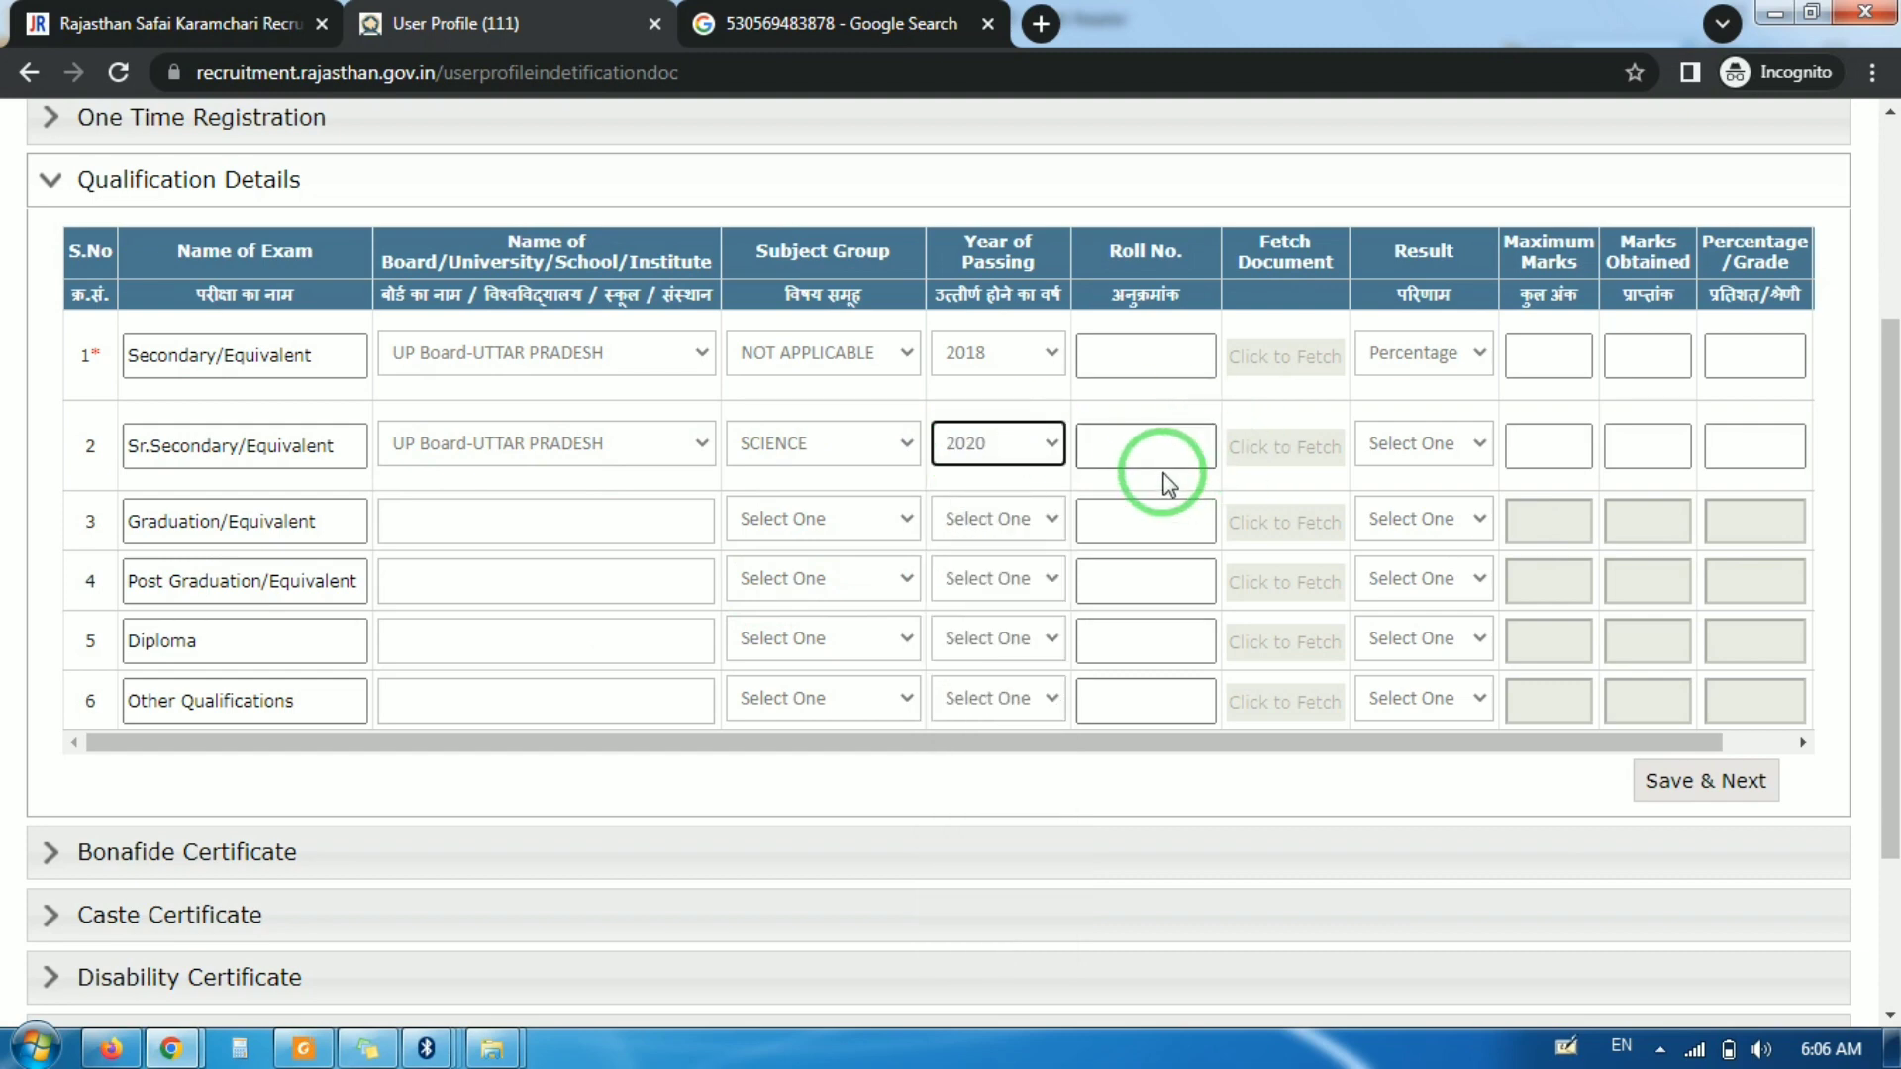
Step: Set the Sr.Secondary/Equivalent result type to Percentage and save the qualification details
{"action": "left_click", "coordinate": [1416, 451]}
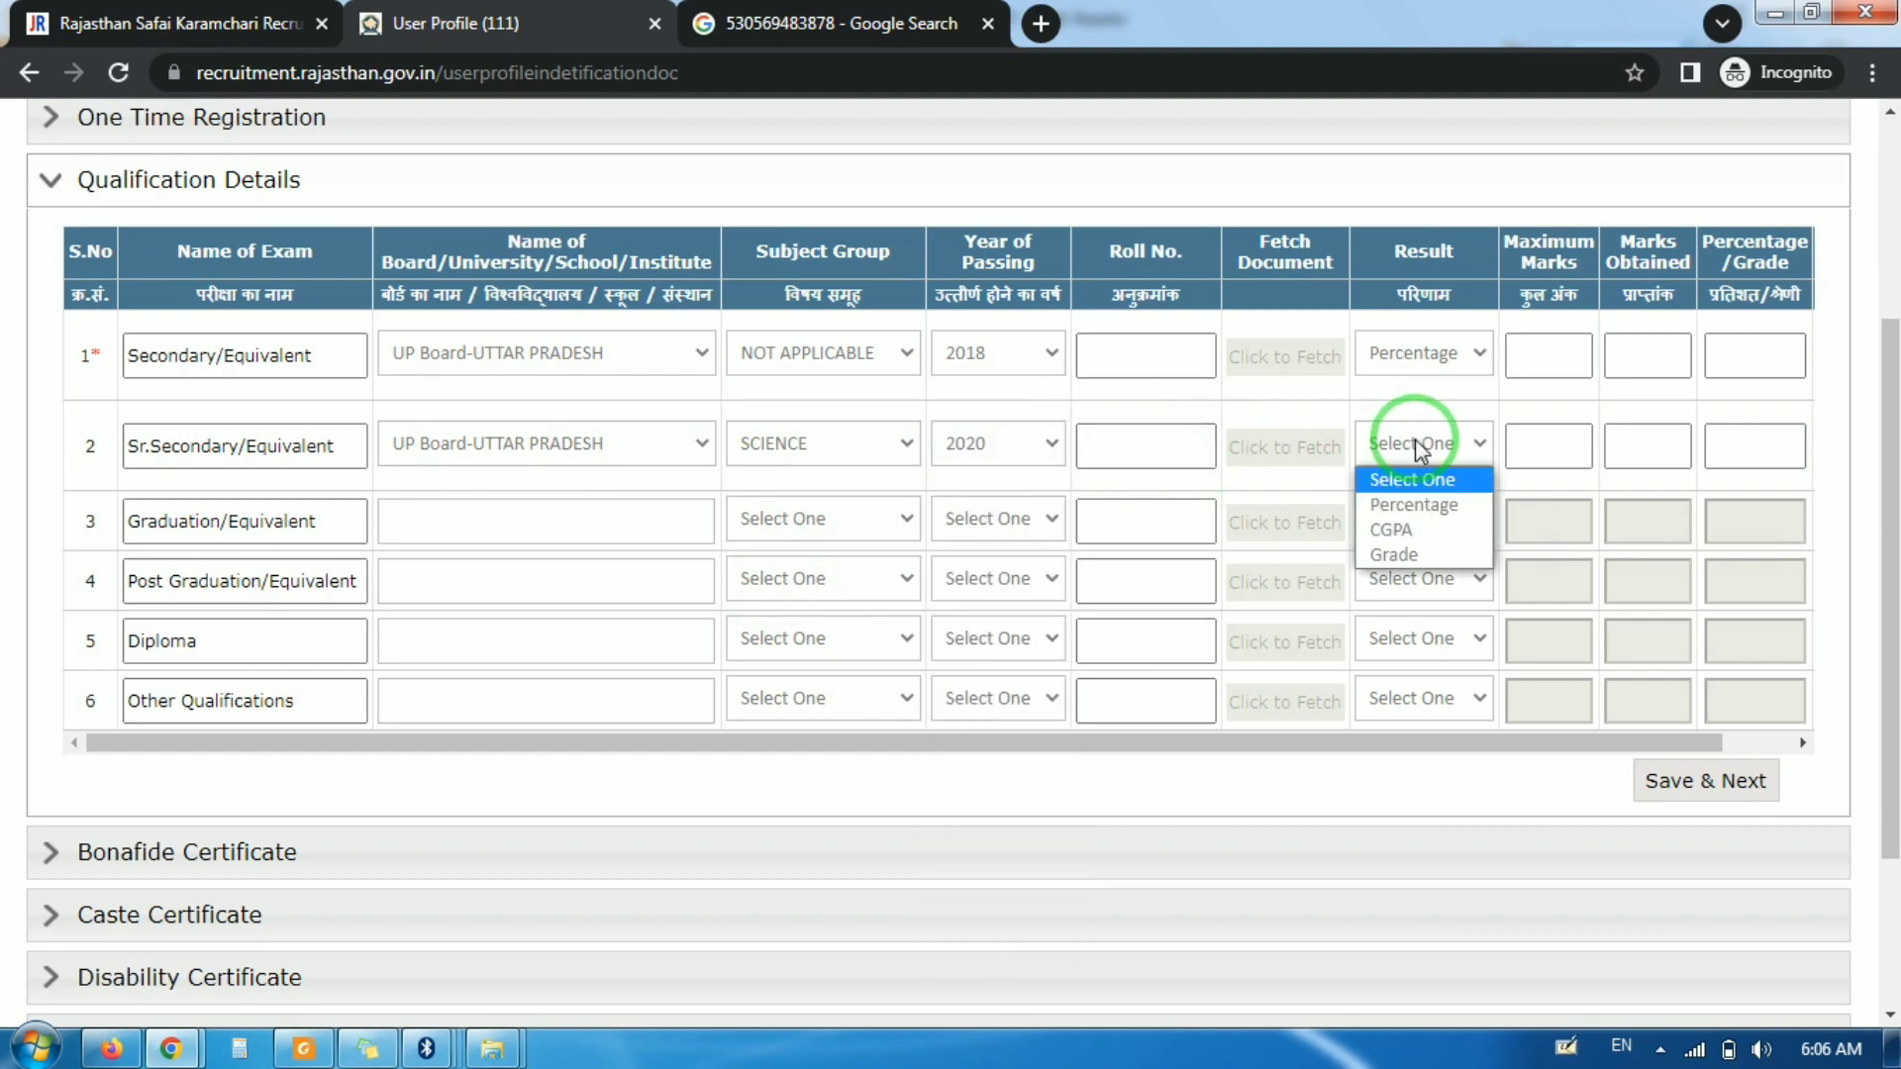
{"action": "left_click", "coordinate": [1386, 502]}
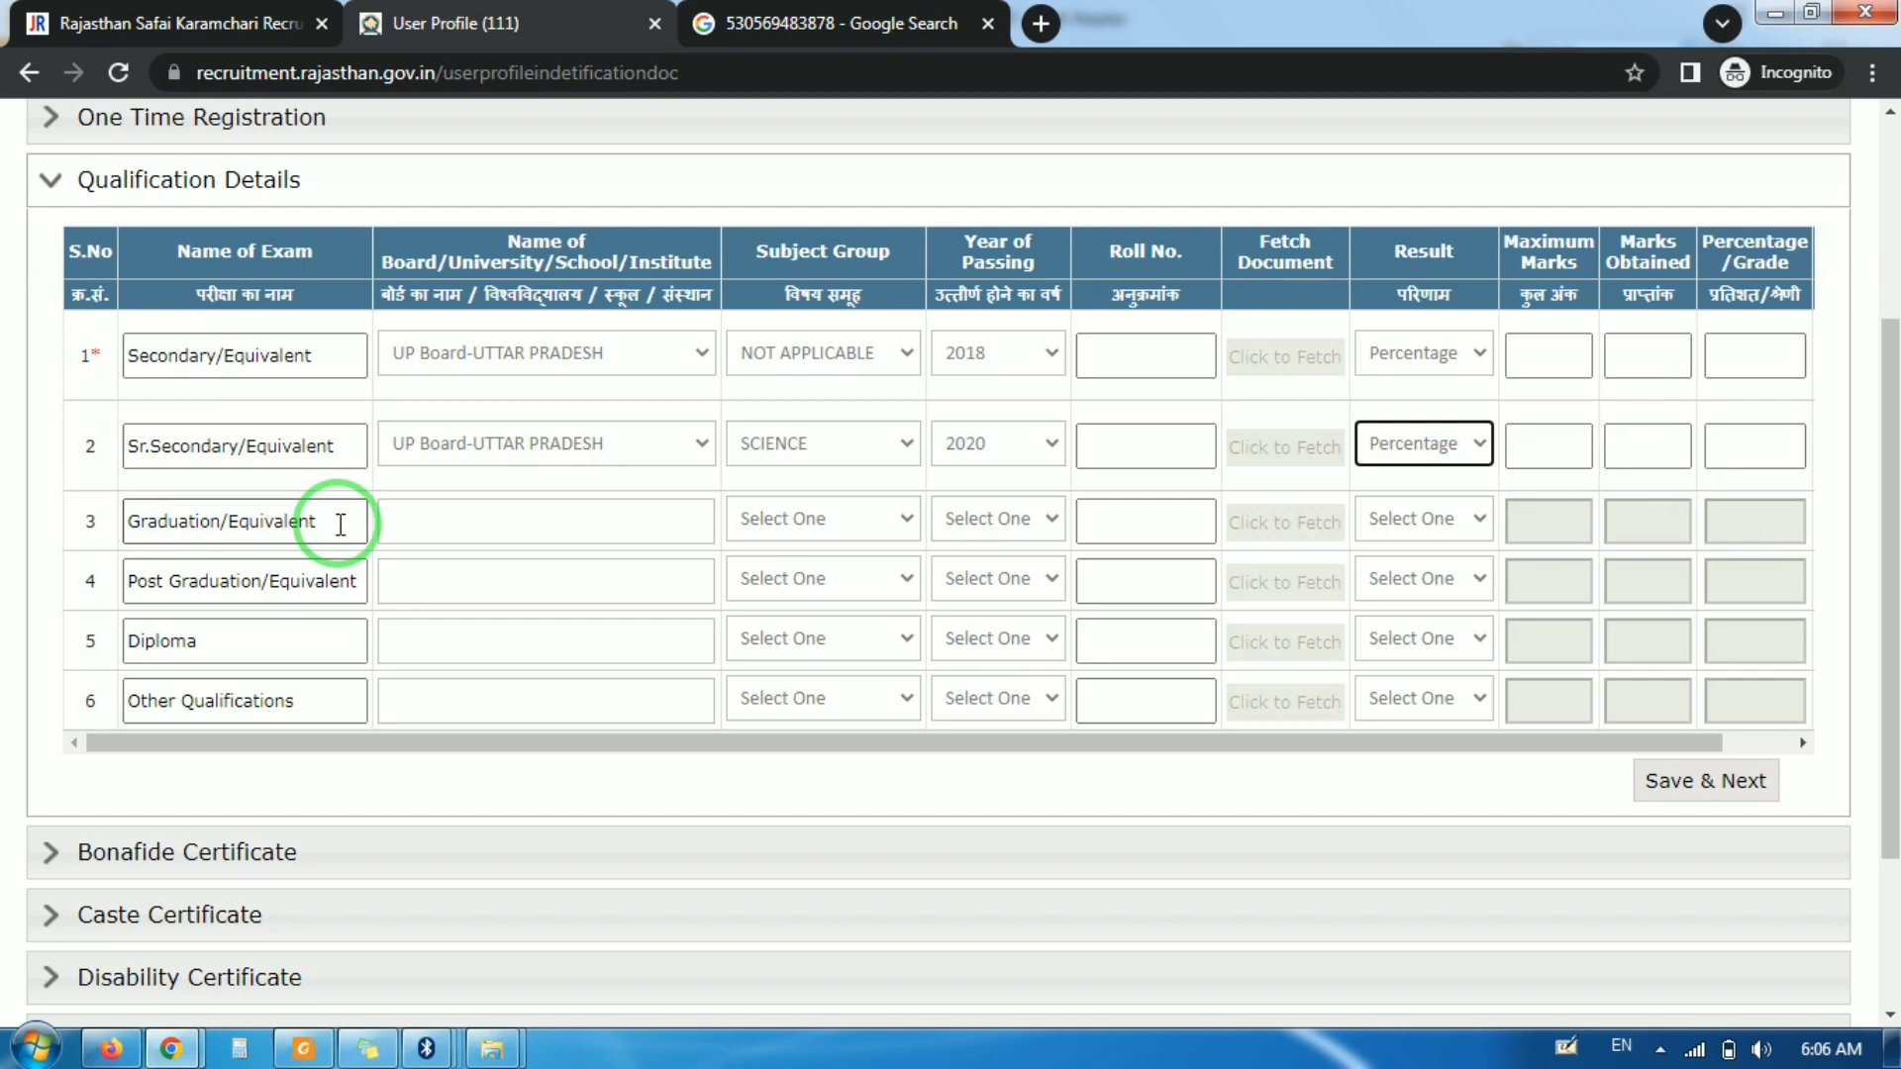
{"action": "left_click", "coordinate": [1670, 784]}
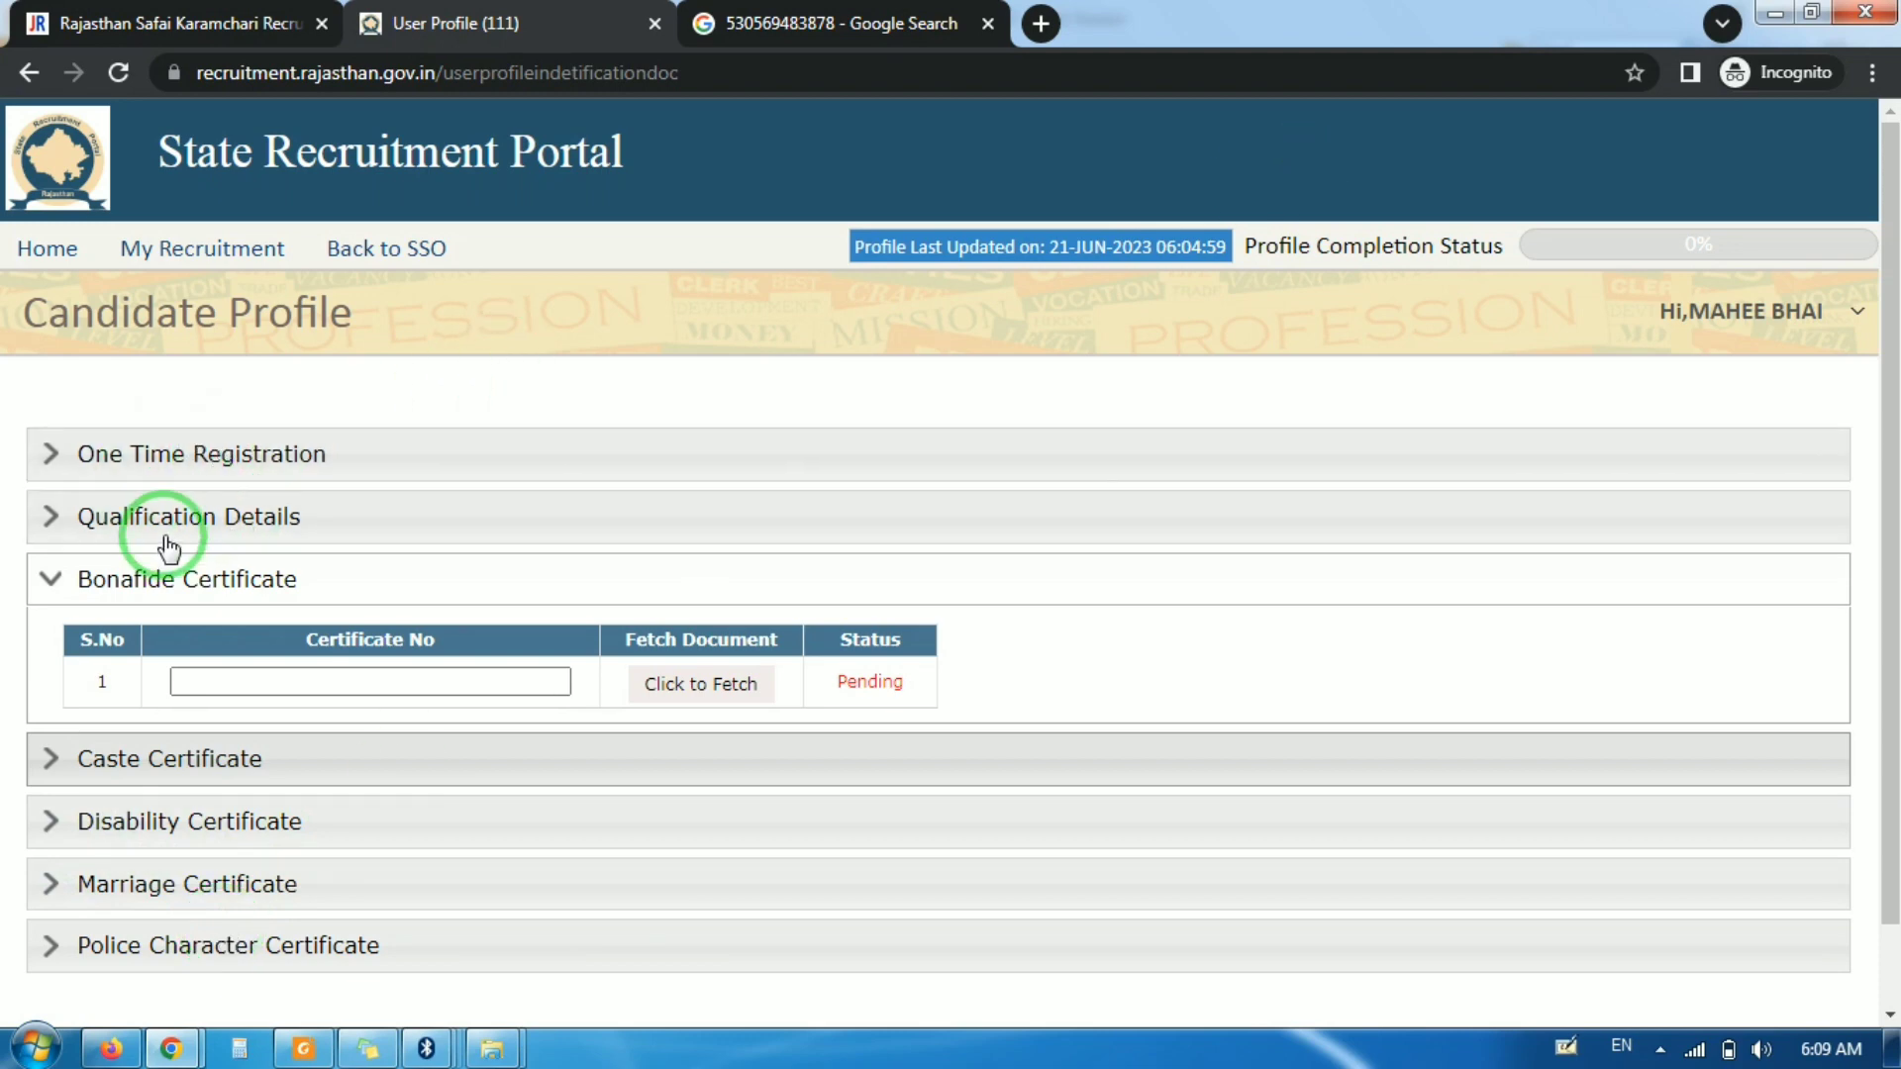
Step: Return to the SSO dashboard and reopen the Recruitment Portal to reach its list of ongoing recruitments
{"action": "left_click", "coordinate": [369, 255]}
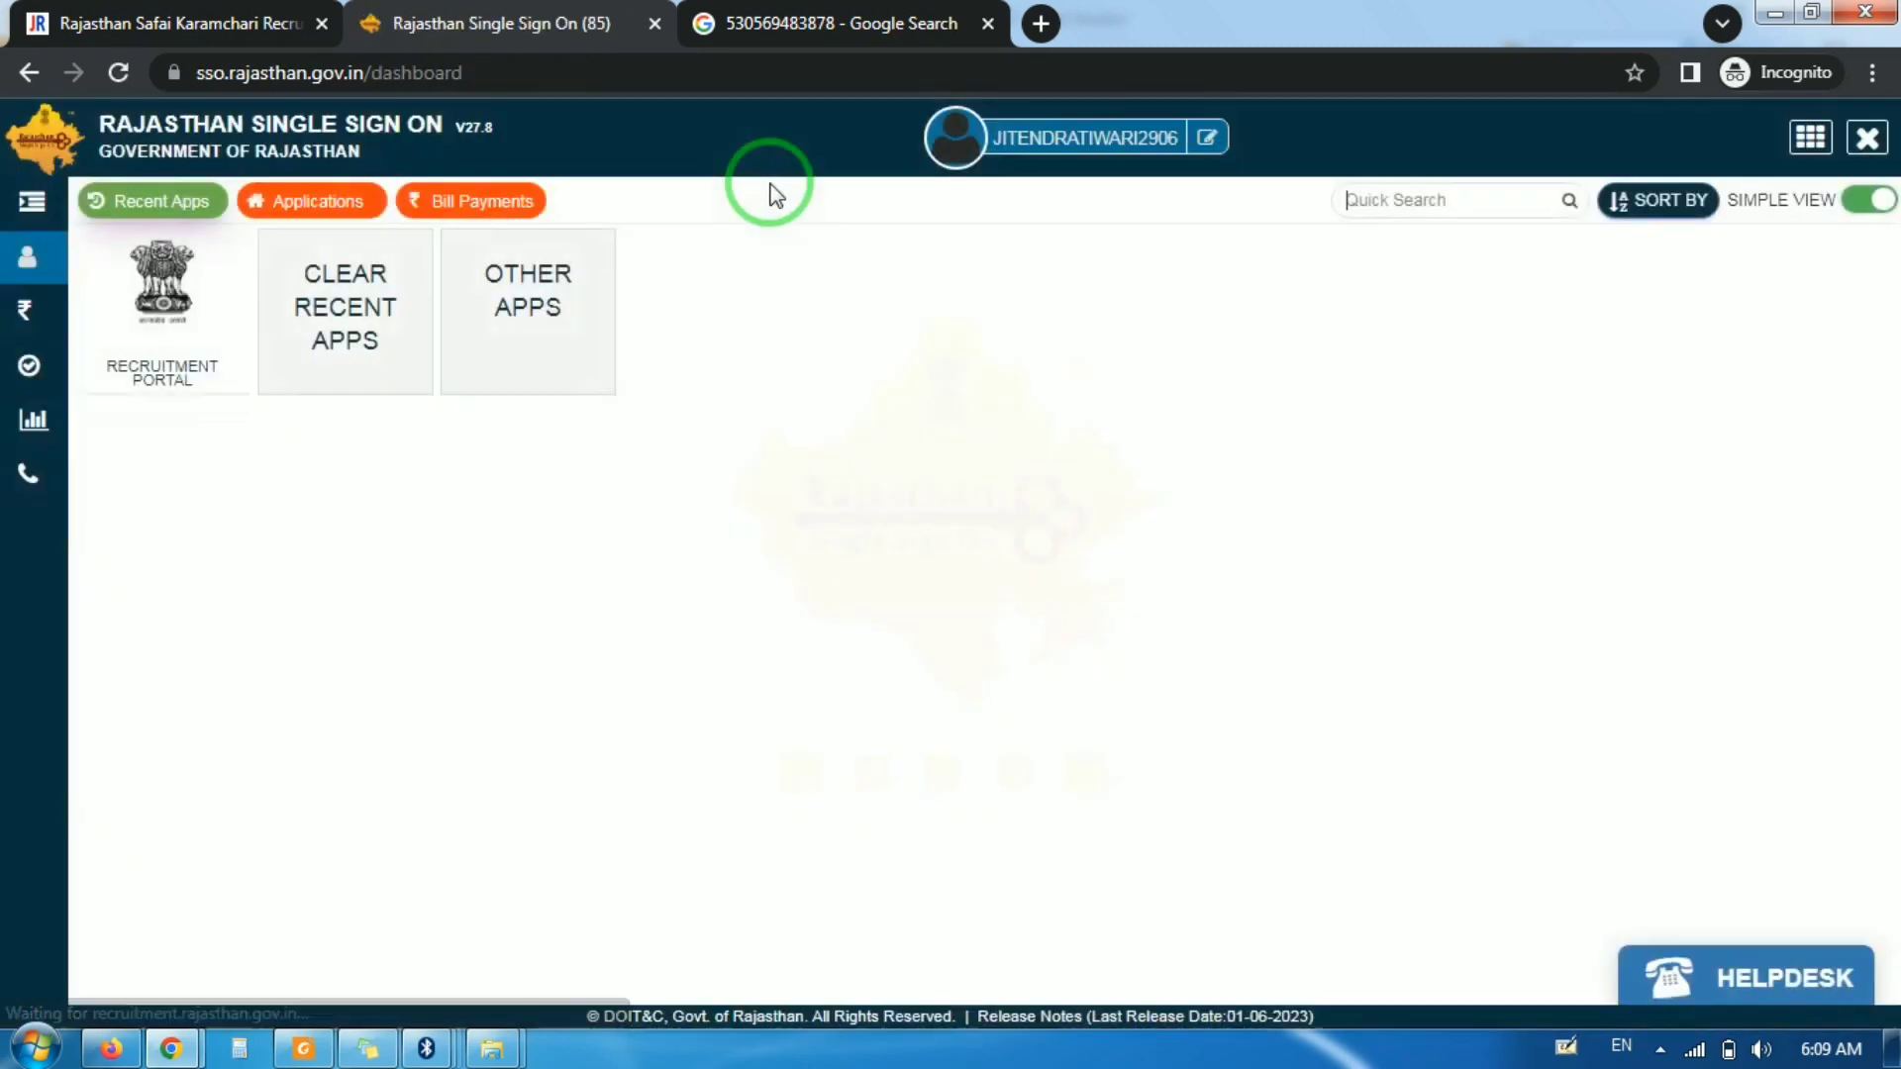
{"action": "left_click", "coordinate": [167, 357]}
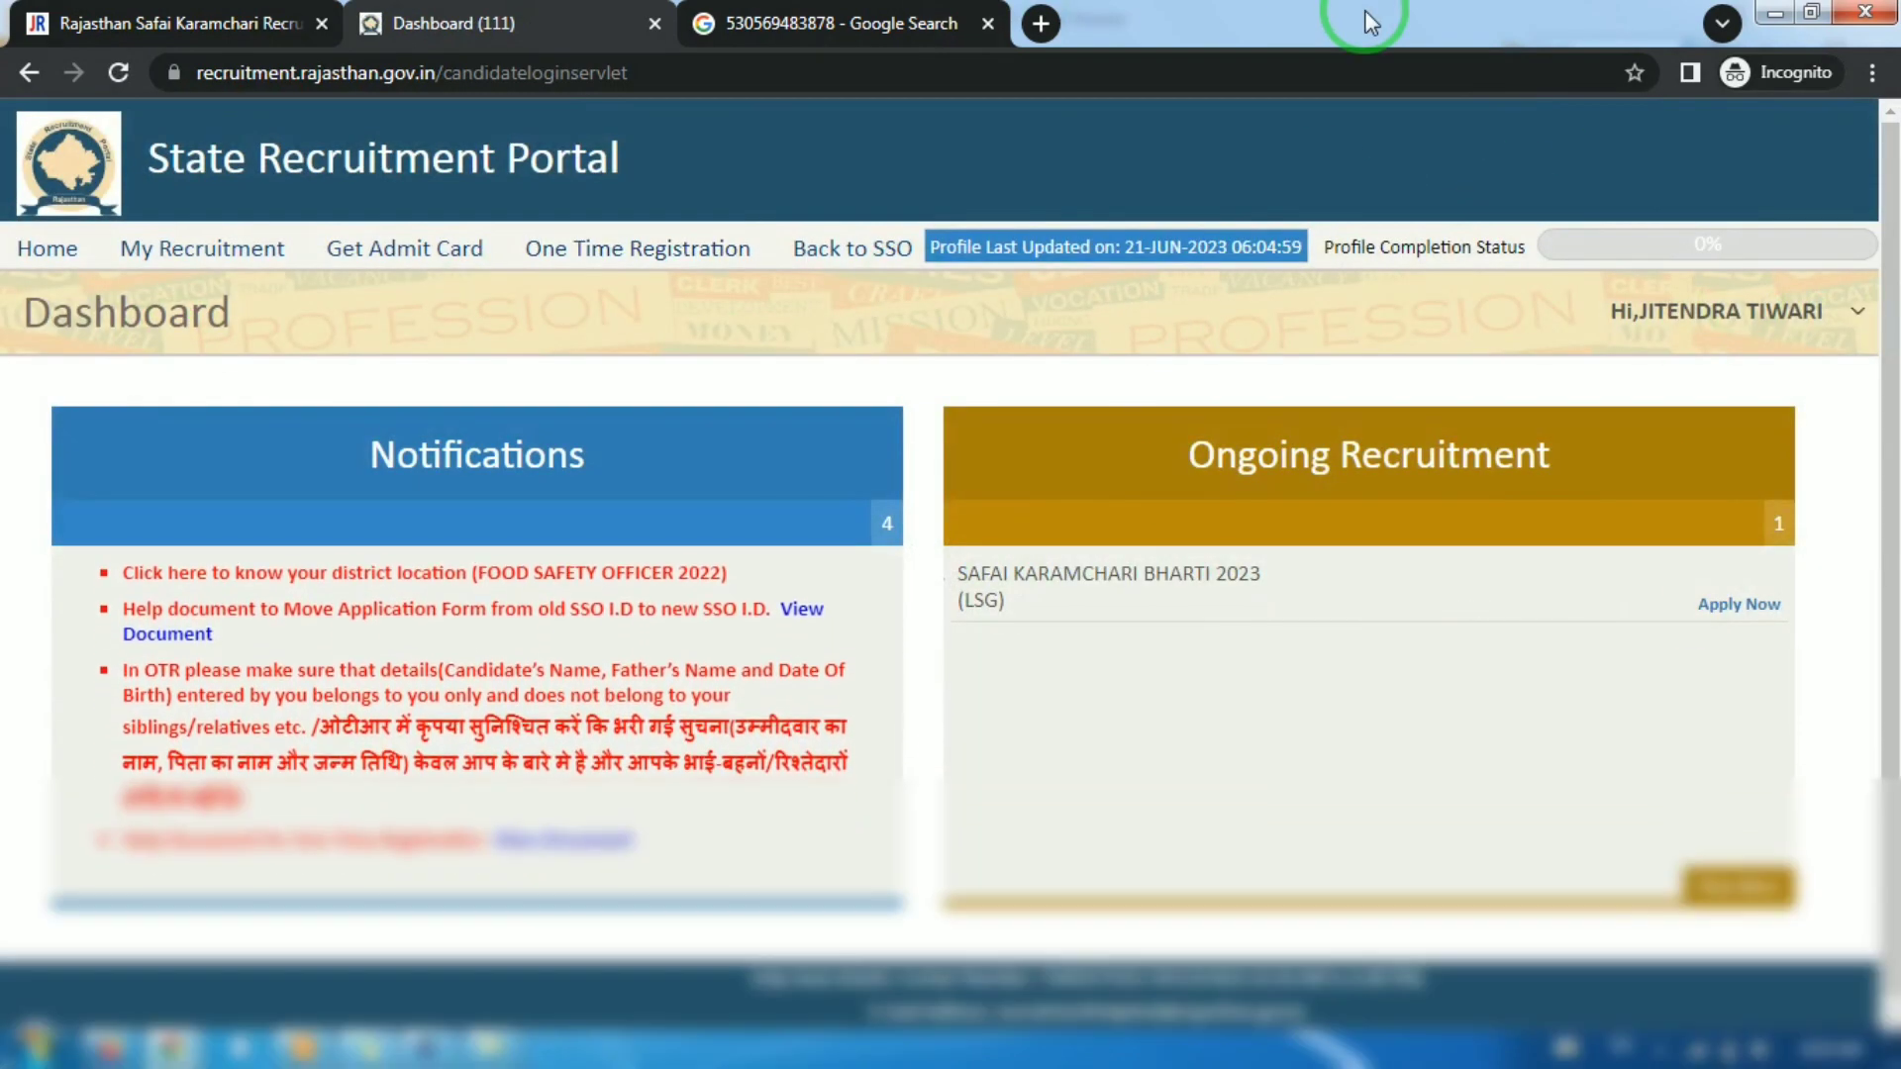
{"action": "key", "text": "super"}
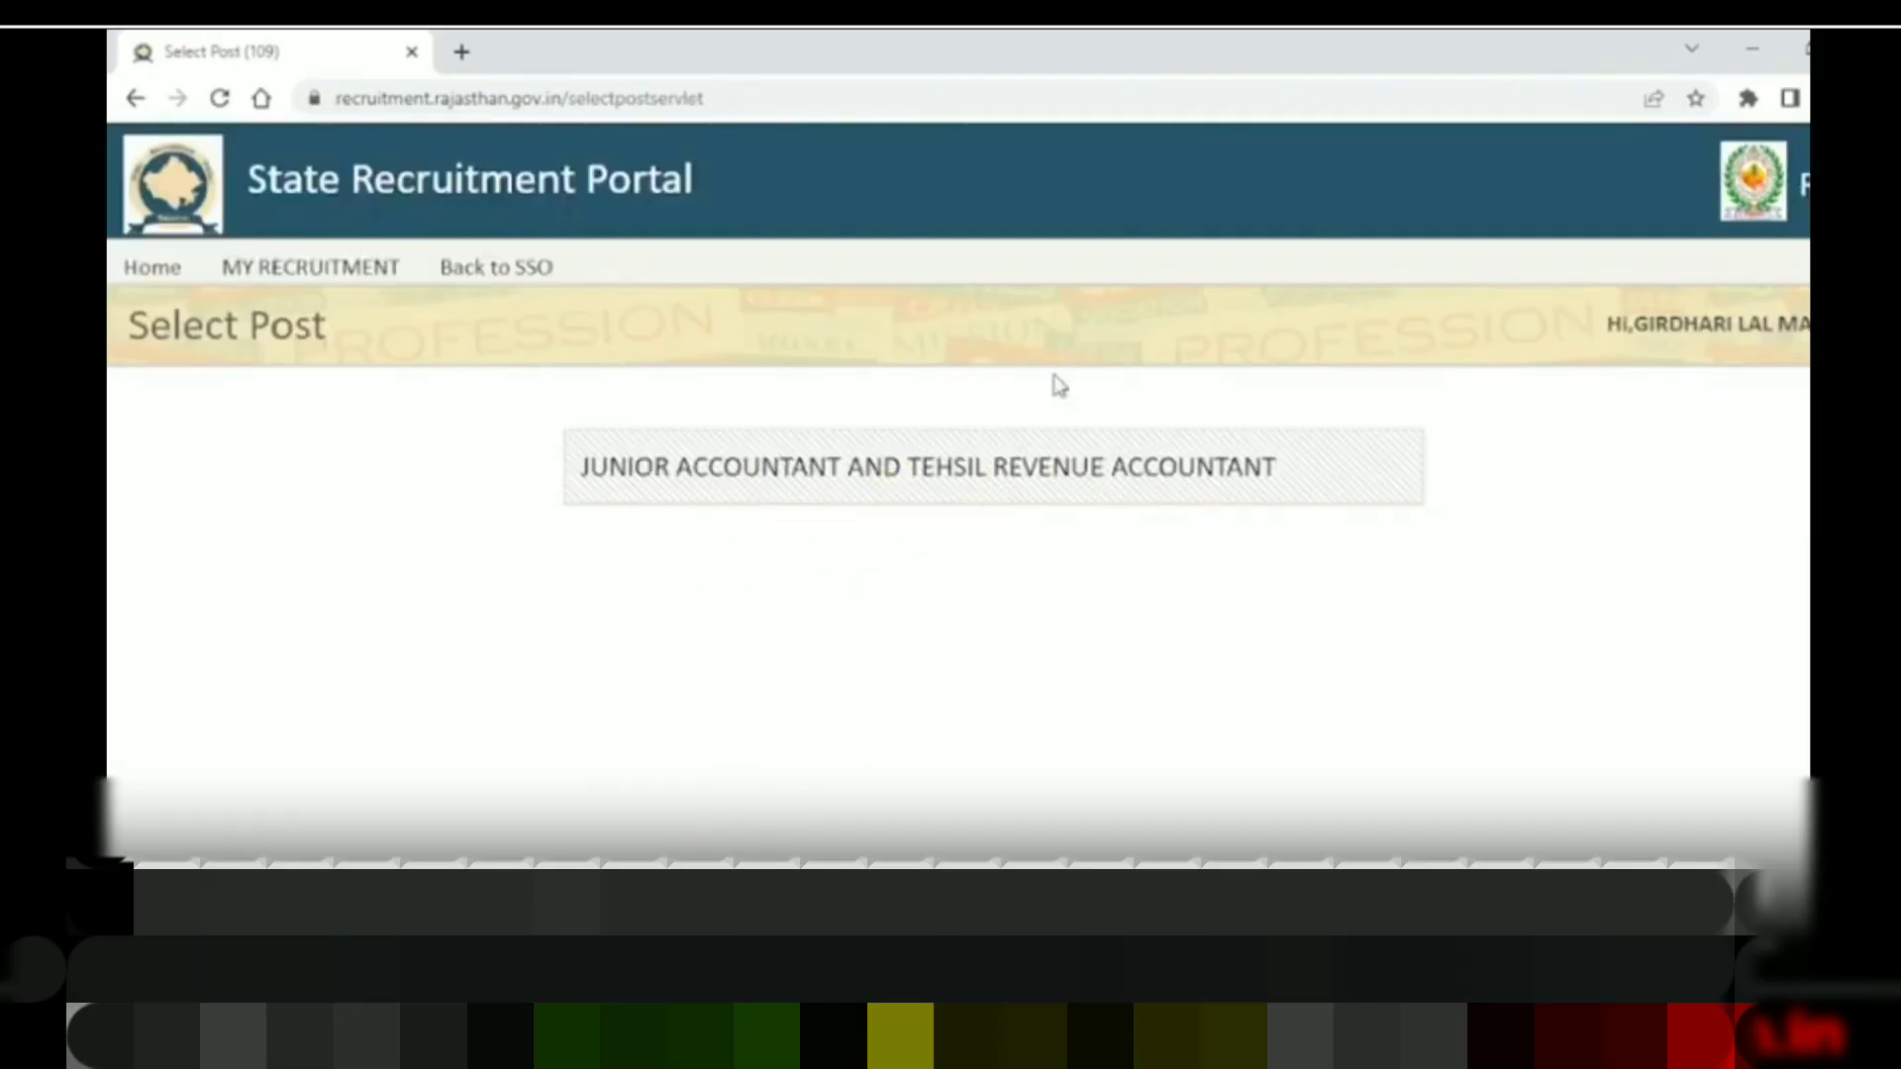
Step: Select the JUNIOR ACCOUNTANT AND TEHSIL REVENUE ACCOUNTANT post and proceed past the OTR Data Review to its application form
{"action": "left_click", "coordinate": [1029, 465]}
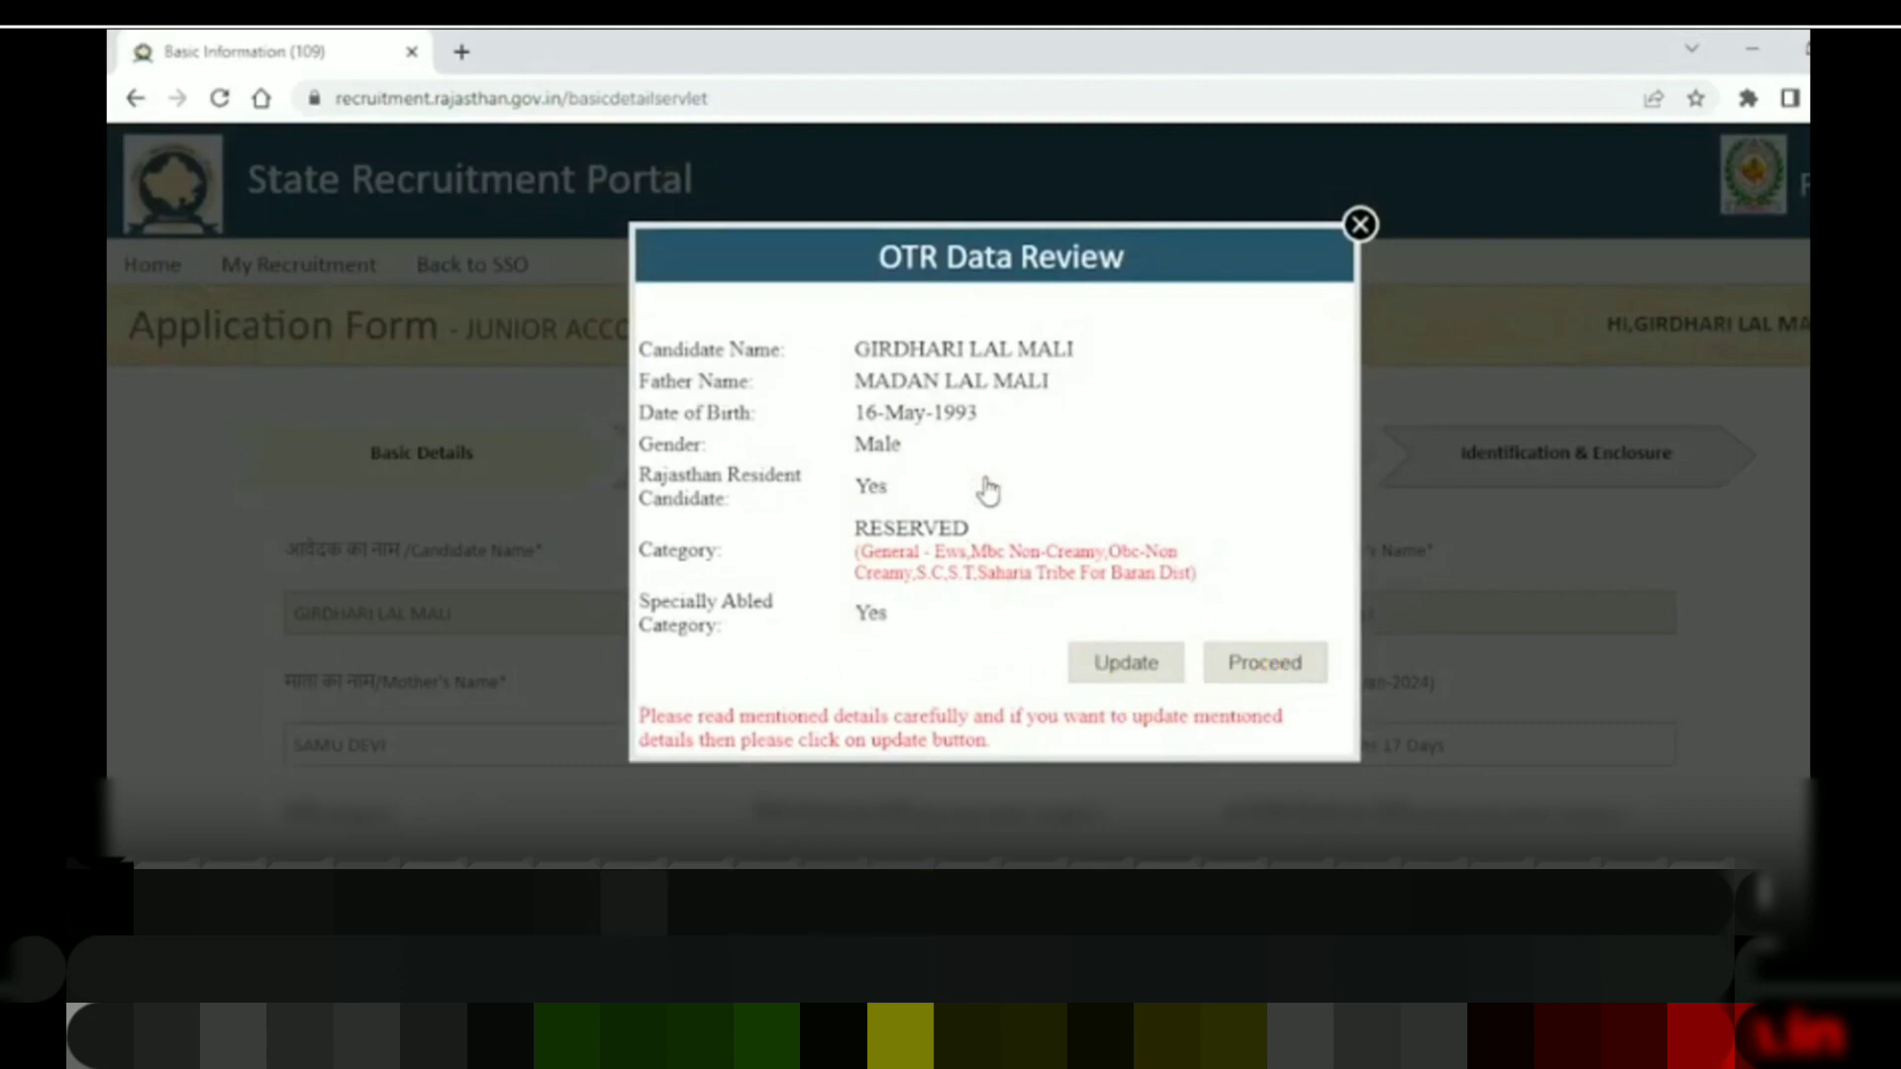
{"action": "left_click", "coordinate": [1129, 661]}
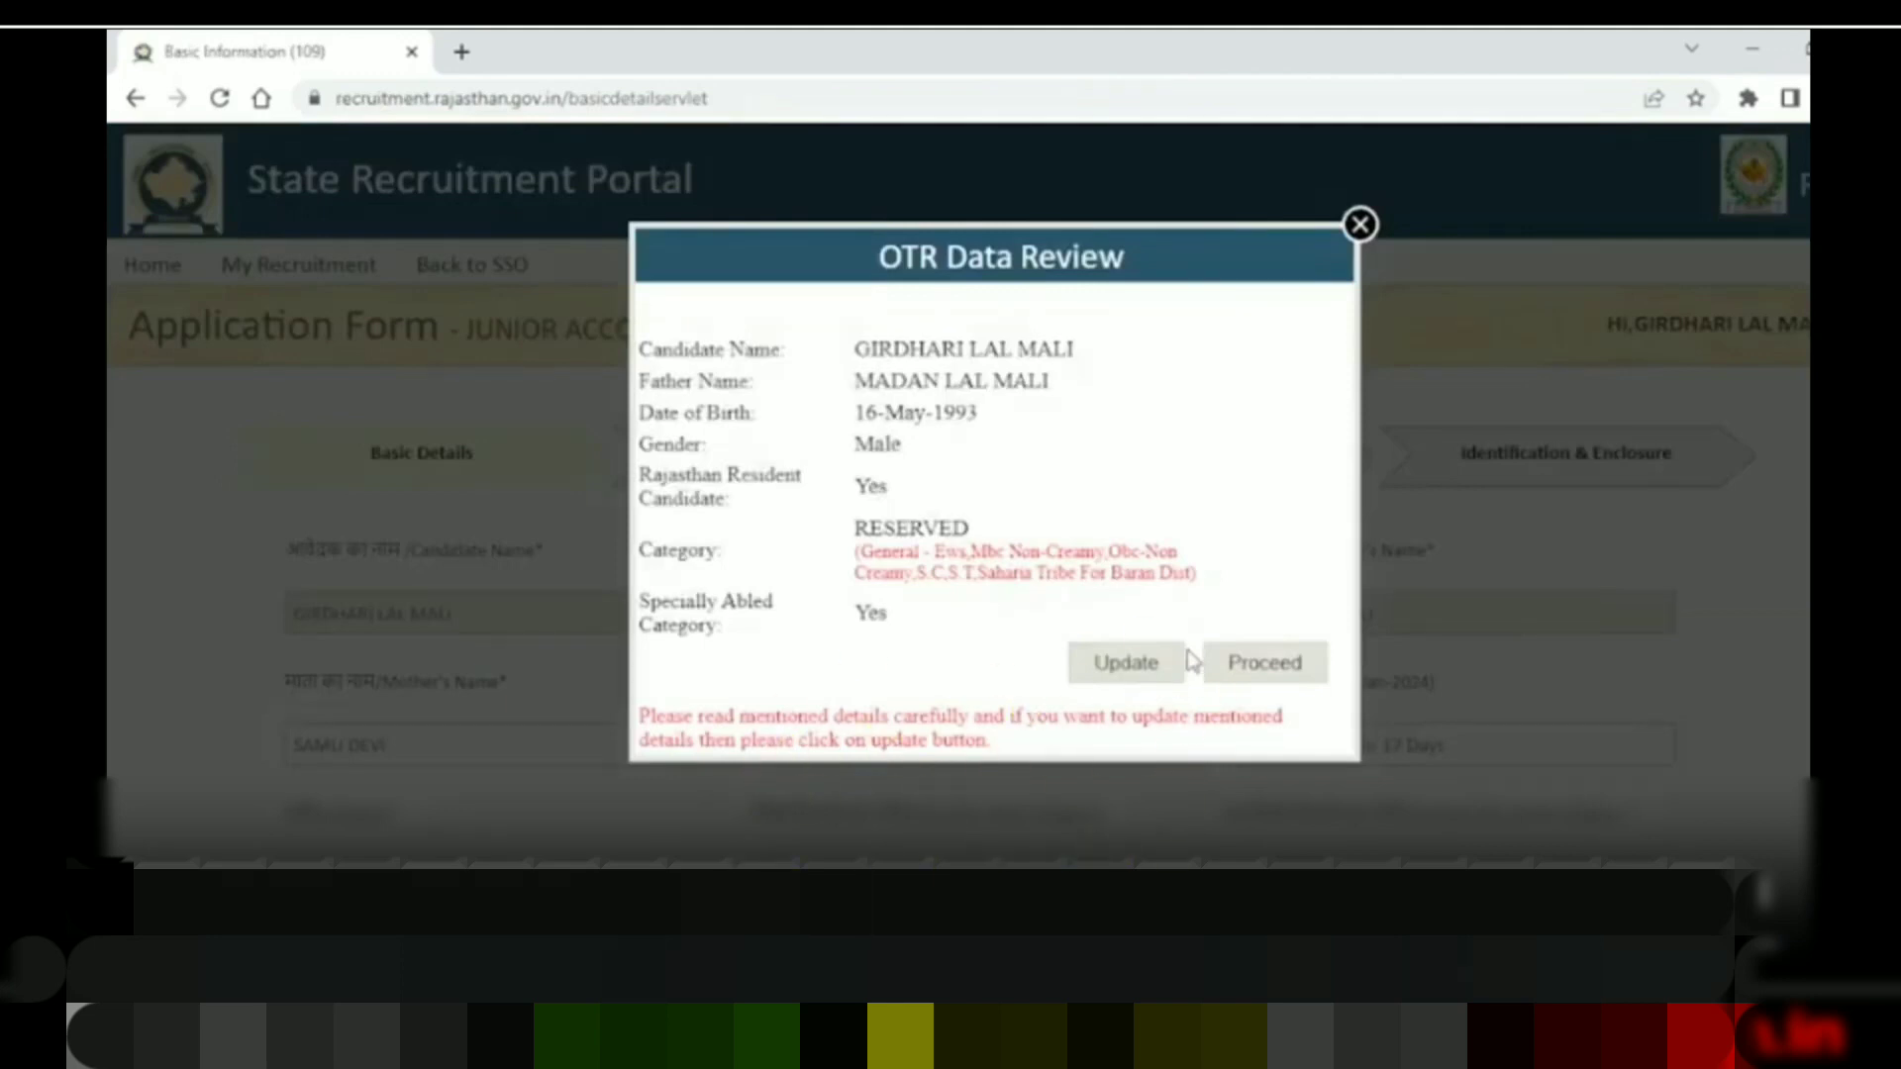
{"action": "left_click", "coordinate": [1210, 663]}
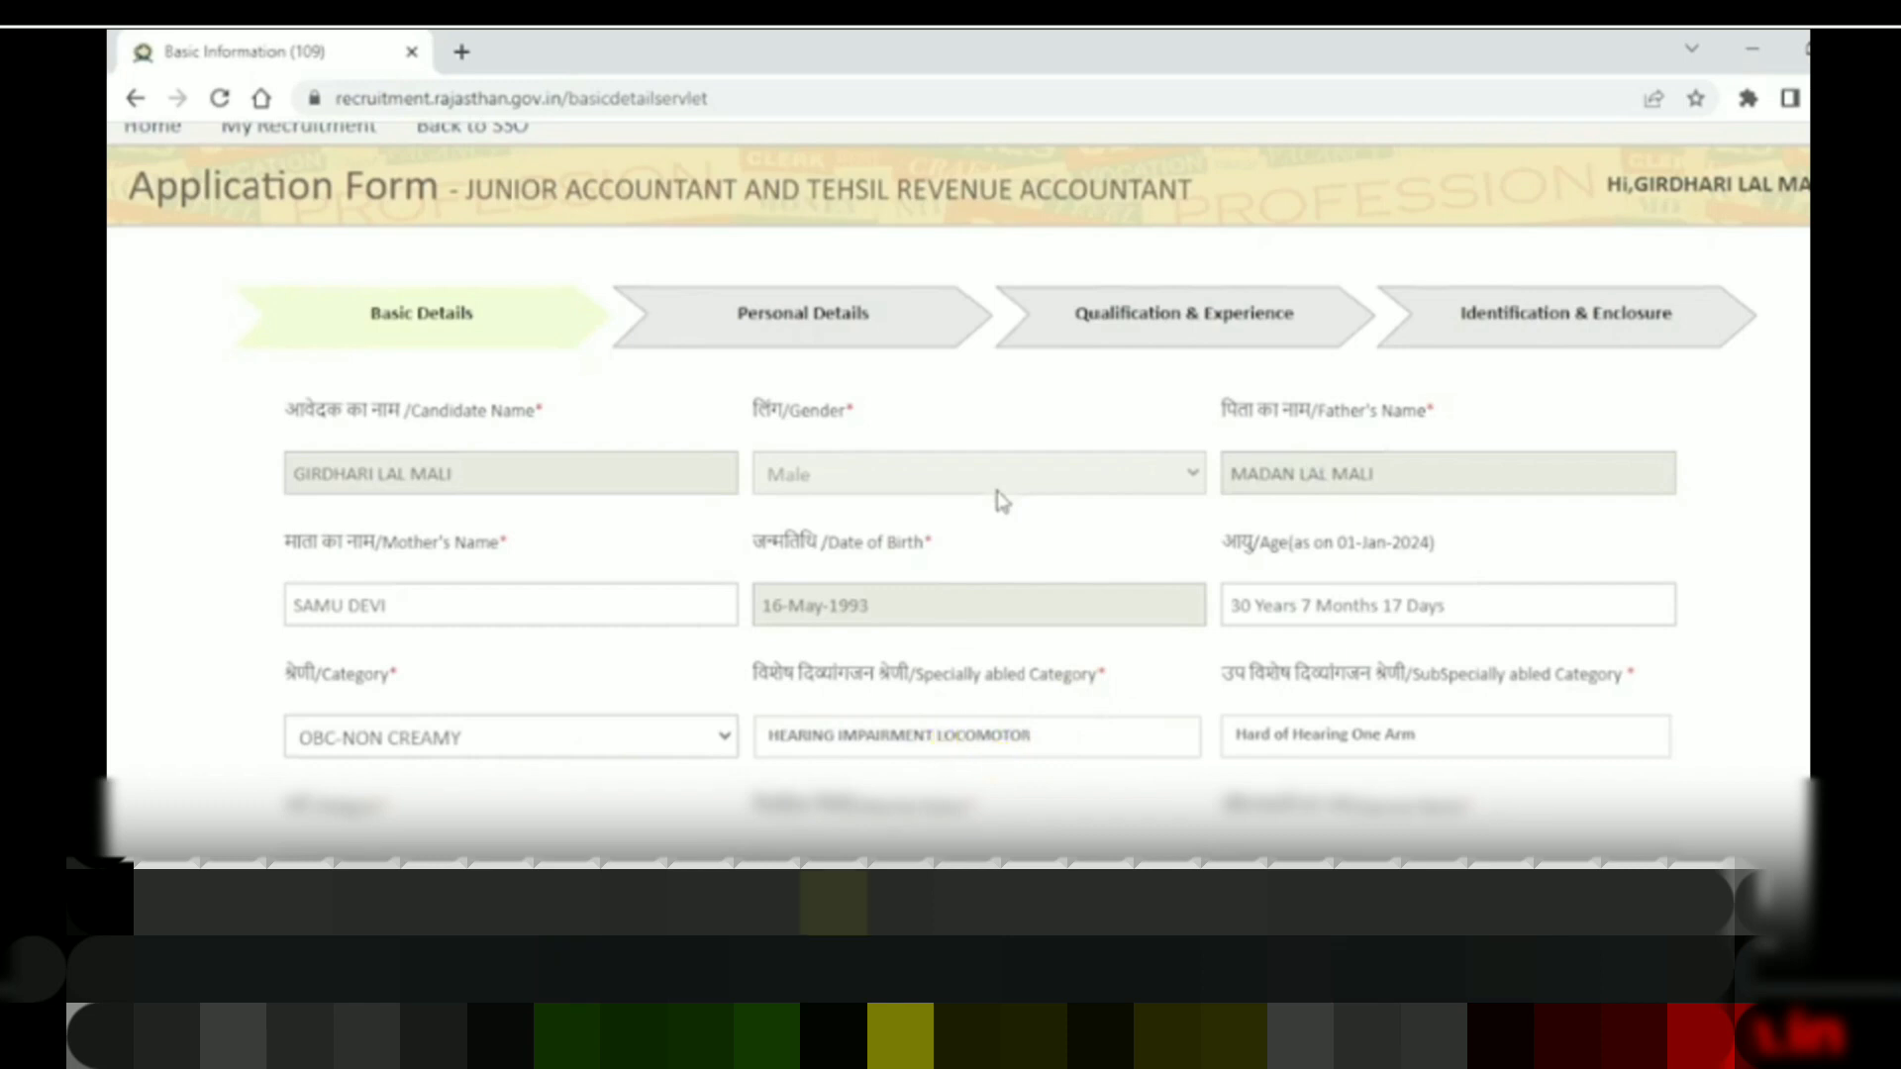
Step: In the Basic Details, set the number of children born after 01/06/2002 to 2
{"action": "scroll", "coordinate": [1202, 463], "scroll_direction": "down", "scroll_amount": 2}
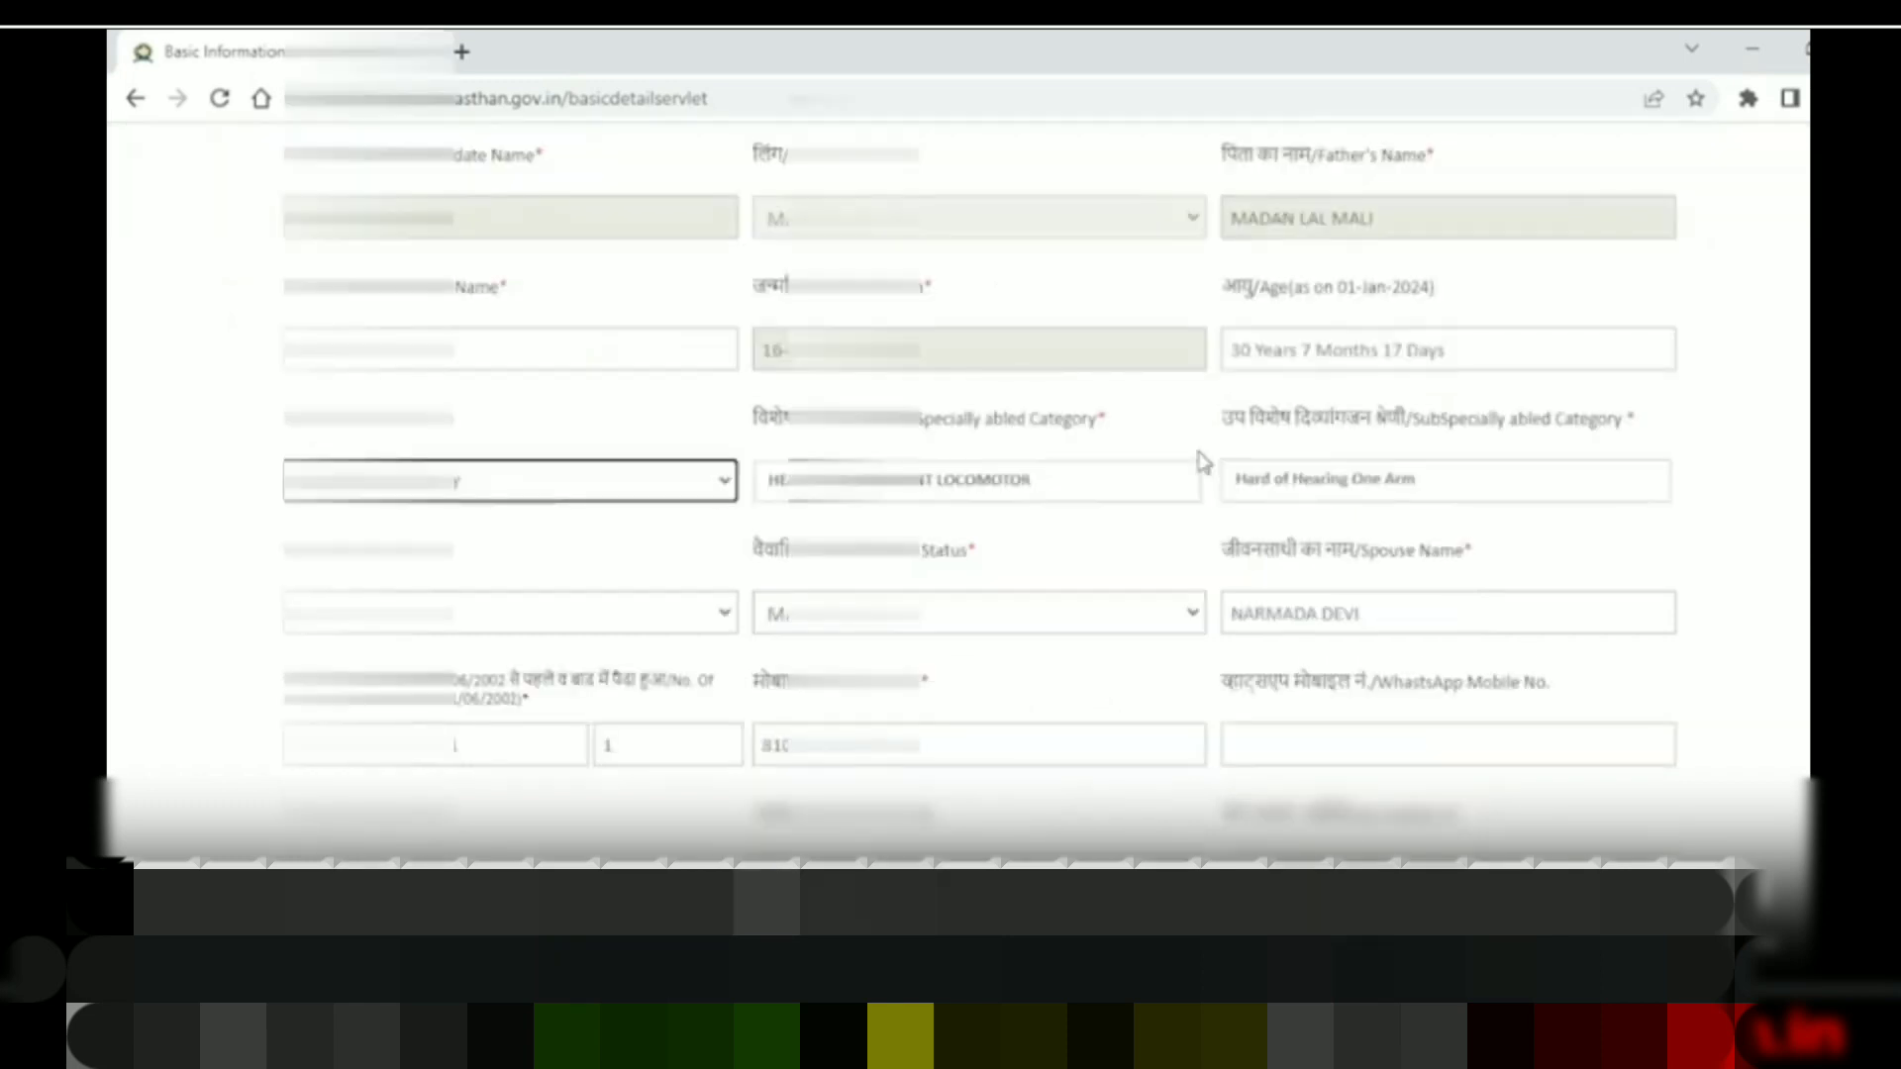
{"action": "scroll", "coordinate": [1203, 462], "scroll_direction": "down", "scroll_amount": 3}
{"action": "left_click", "coordinate": [669, 346]}
{"action": "key", "text": "BackSpace"}
{"action": "type", "text": "2"}
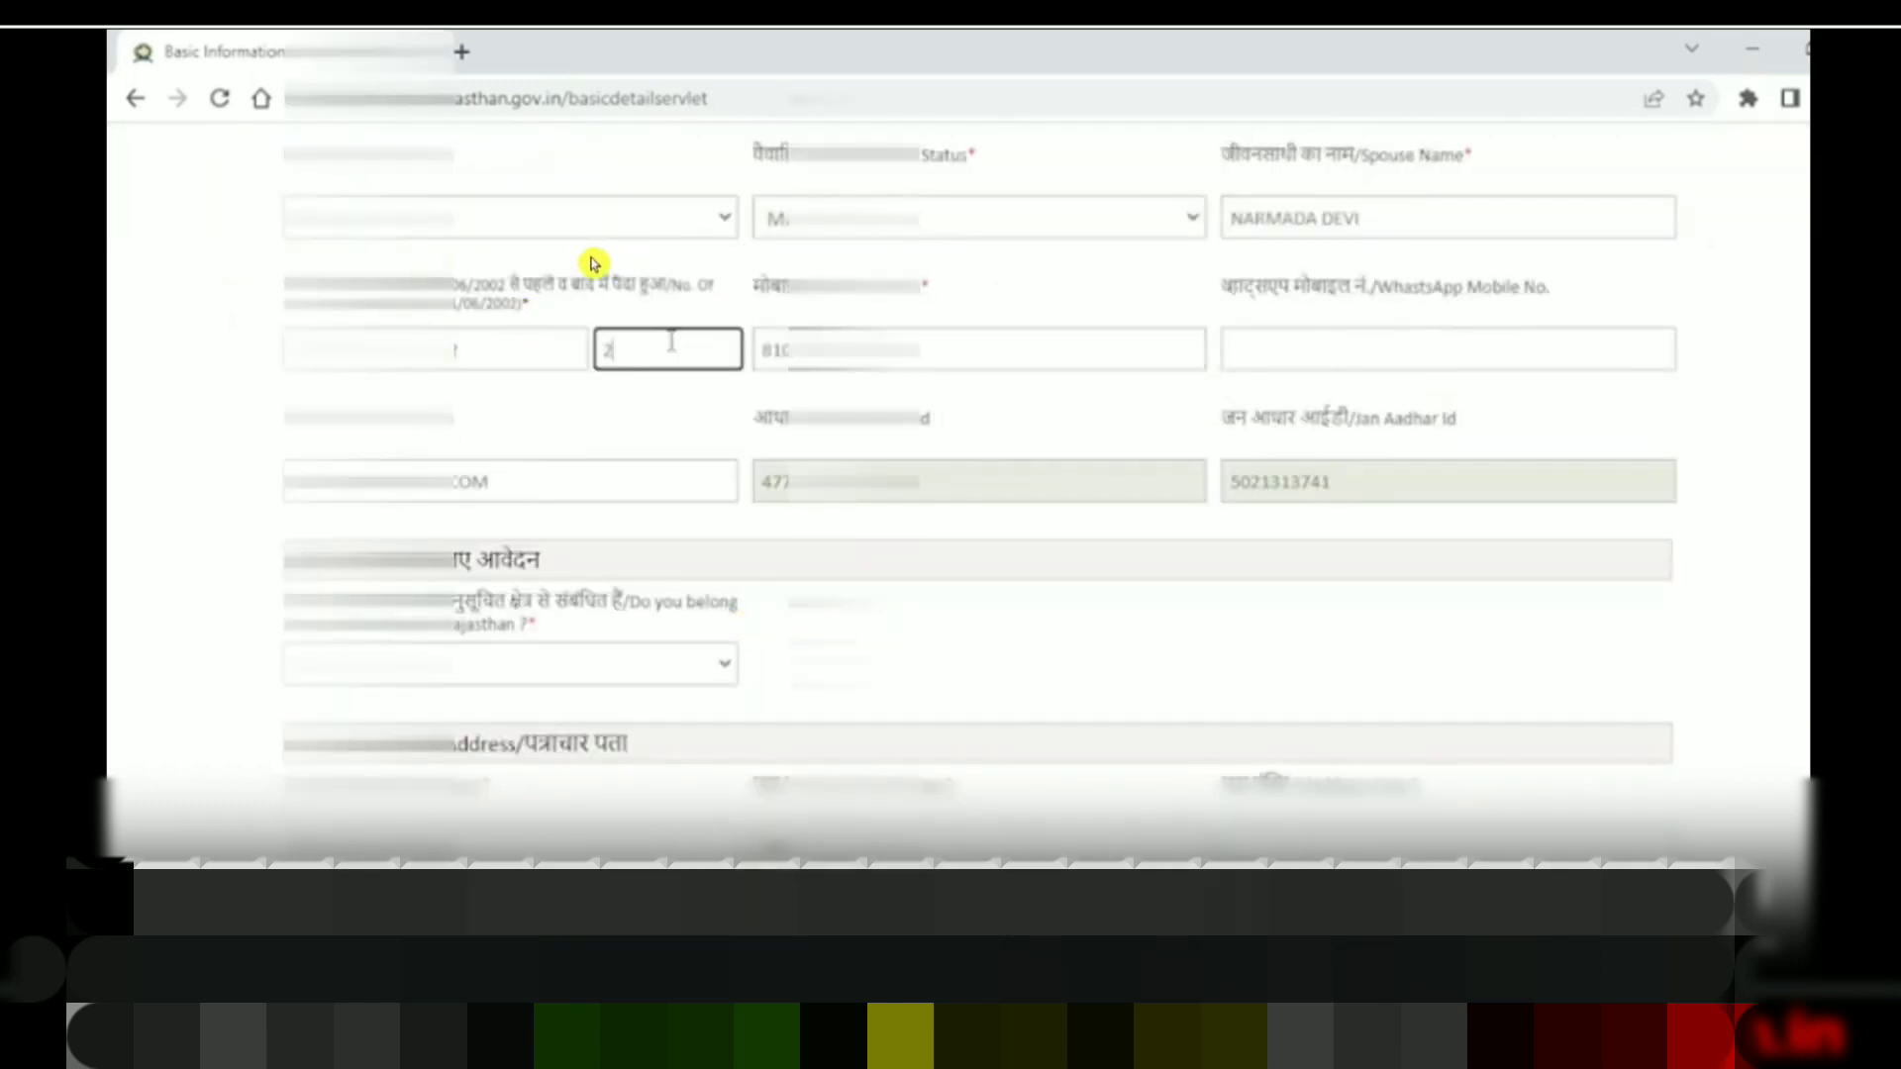